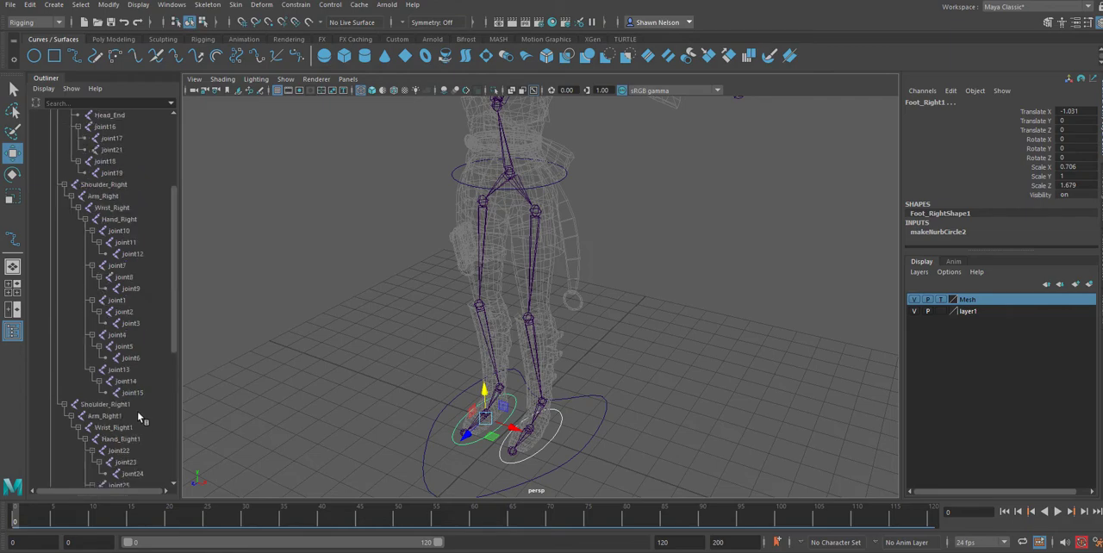
Review the character's Mover, foot and hip control curves before setting up the legs.
{"action": "scroll", "coordinate": [137, 411], "scroll_direction": "up", "scroll_amount": 10}
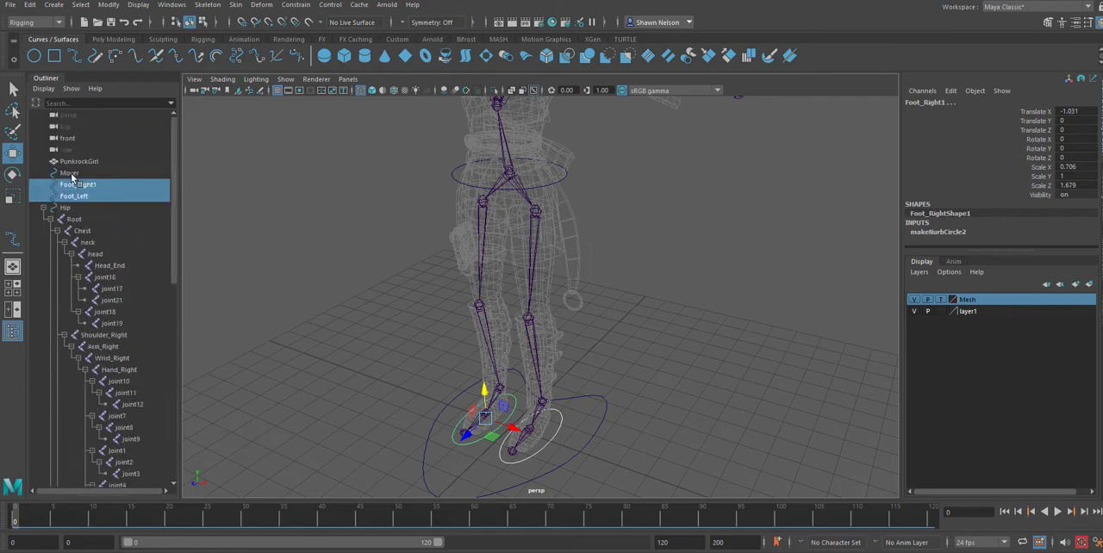
{"action": "left_click", "coordinate": [77, 175]}
{"action": "left_click", "coordinate": [81, 197]}
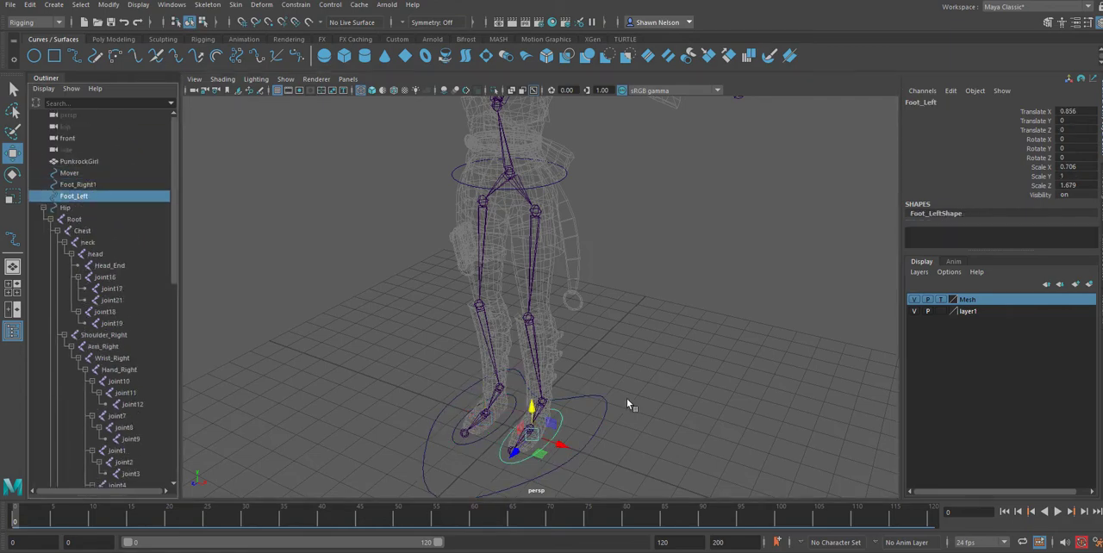
{"action": "left_click", "coordinate": [662, 374]}
{"action": "scroll", "coordinate": [562, 162], "scroll_direction": "up", "scroll_amount": 2}
{"action": "left_click", "coordinate": [564, 153]}
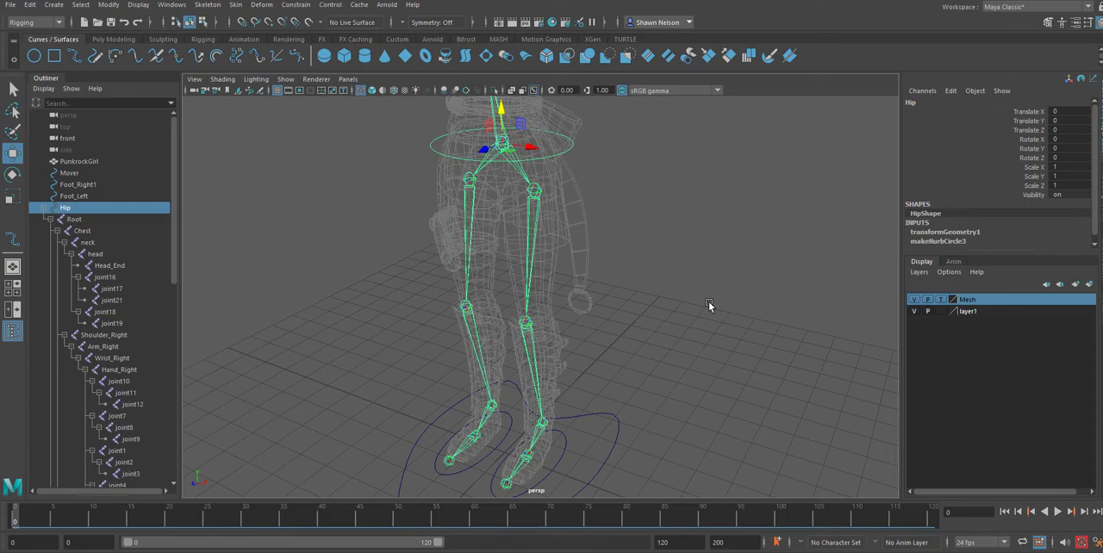
Create an IK handle on the left leg from the LegLeft hip joint to the ankle joint.
{"action": "mouse_move", "coordinate": [708, 335]}
{"action": "left_mouse_down", "text": "alt"}
{"action": "mouse_move", "coordinate": [722, 345]}
{"action": "mouse_move", "coordinate": [692, 327]}
{"action": "left_mouse_up", "text": "alt"}
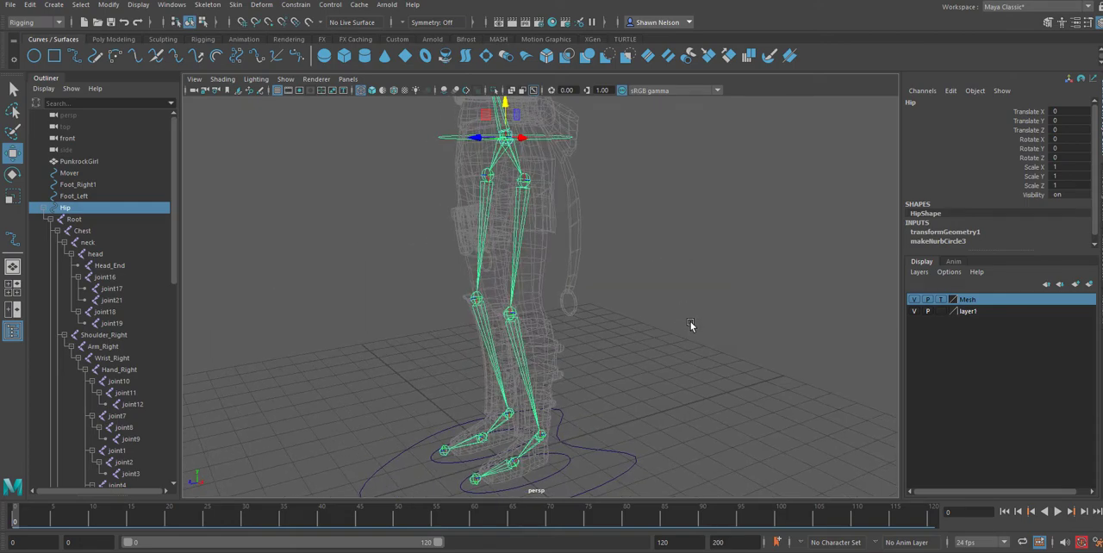
{"action": "left_click", "coordinate": [202, 38]}
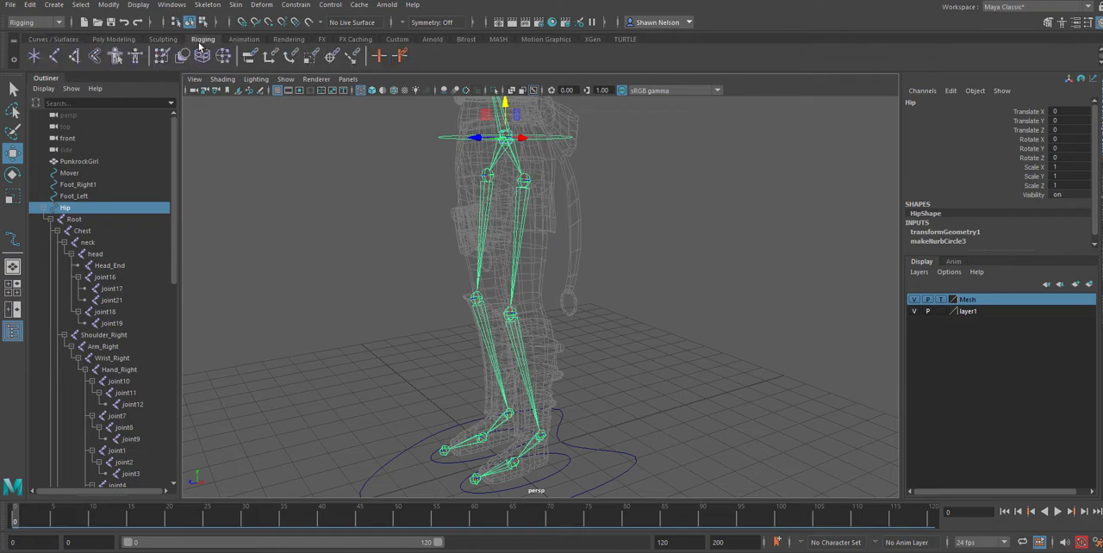
{"action": "left_click", "coordinate": [75, 56]}
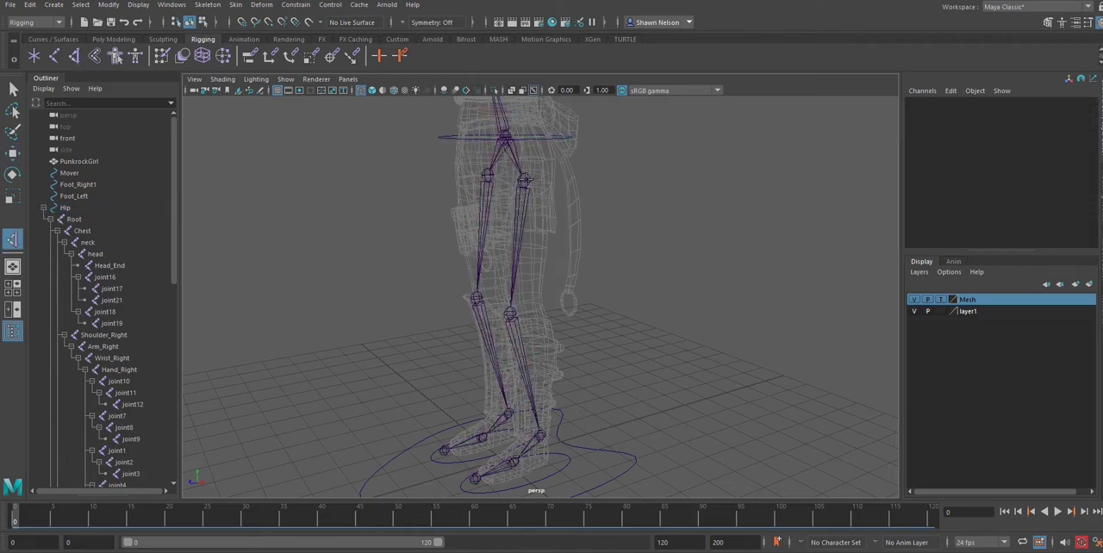
{"action": "left_click", "coordinate": [524, 178]}
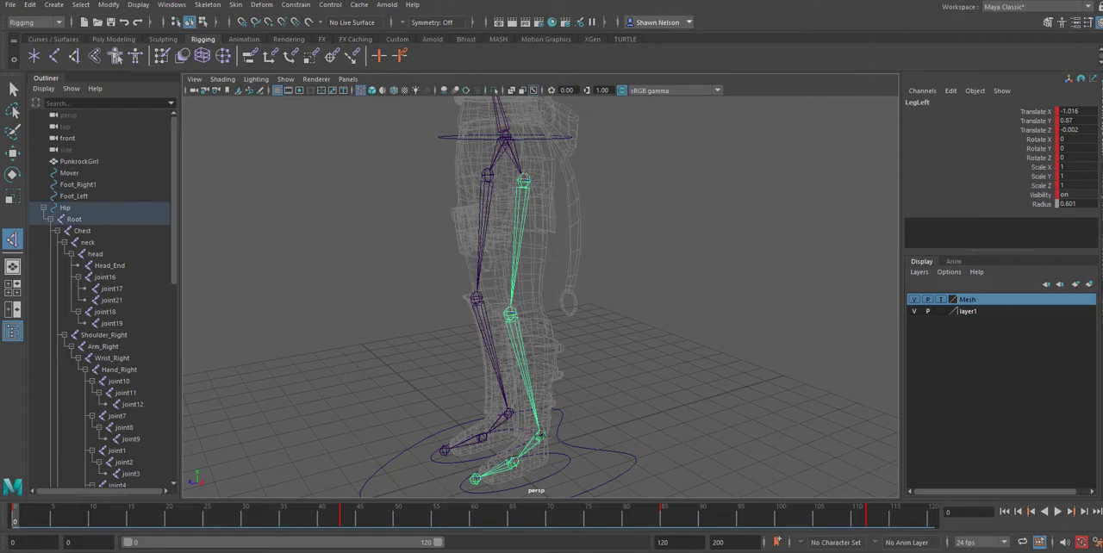
{"action": "left_click", "coordinate": [539, 434]}
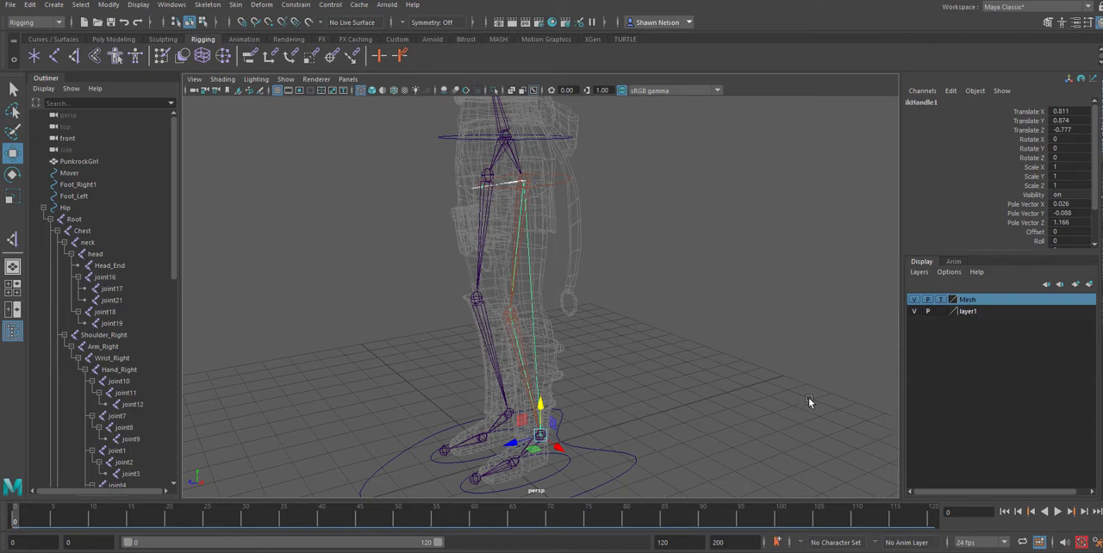
{"action": "left_click_drag", "start_coordinate": [729, 415], "coordinate": [667, 407], "text": "alt"}
{"action": "right_click_drag", "start_coordinate": [650, 352], "coordinate": [697, 294], "text": "alt"}
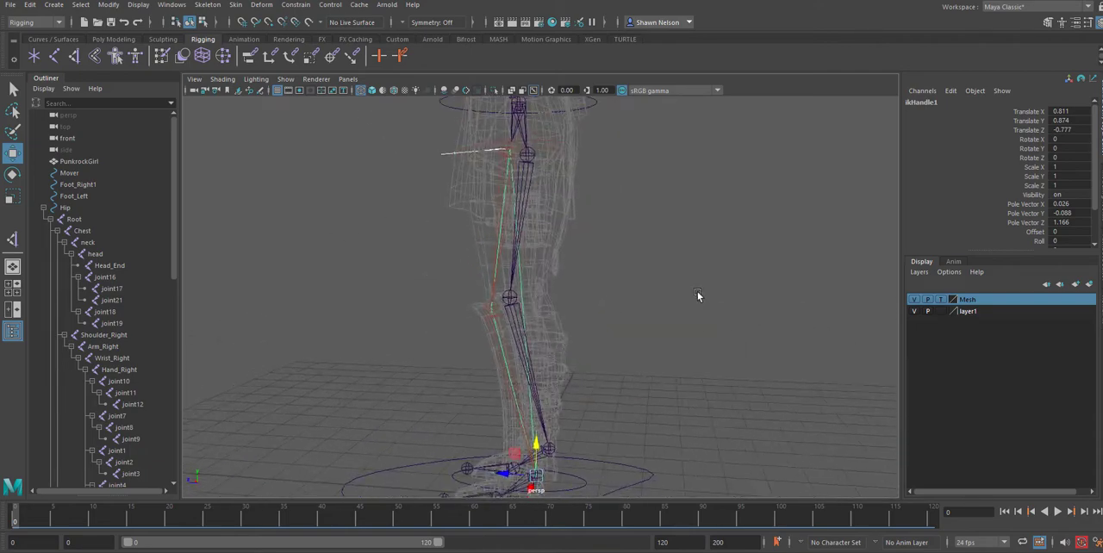
{"action": "left_click_drag", "start_coordinate": [697, 294], "coordinate": [854, 315], "text": "alt"}
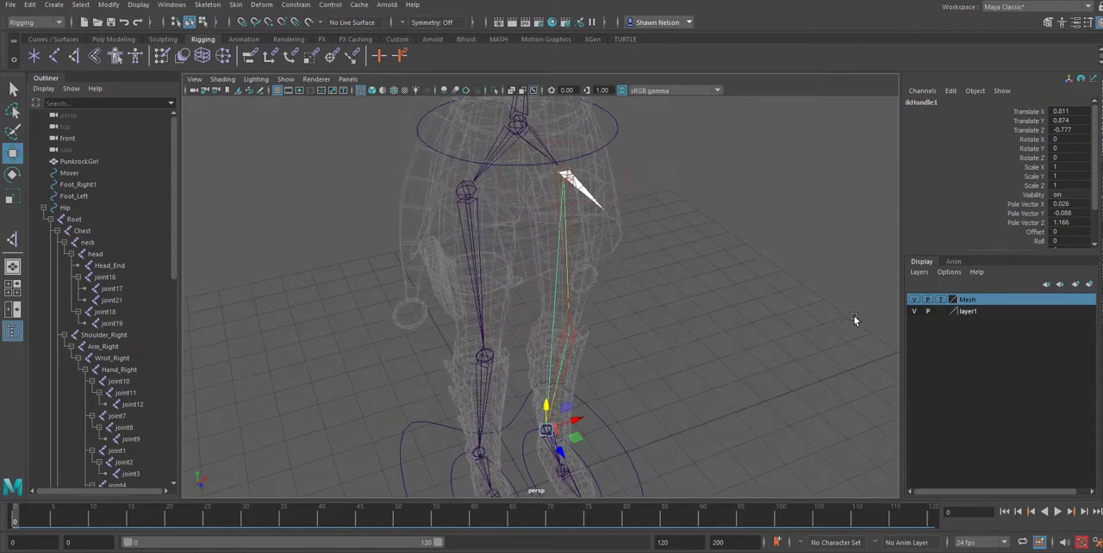
{"action": "left_click", "coordinate": [13, 89]}
{"action": "left_click", "coordinate": [255, 250]}
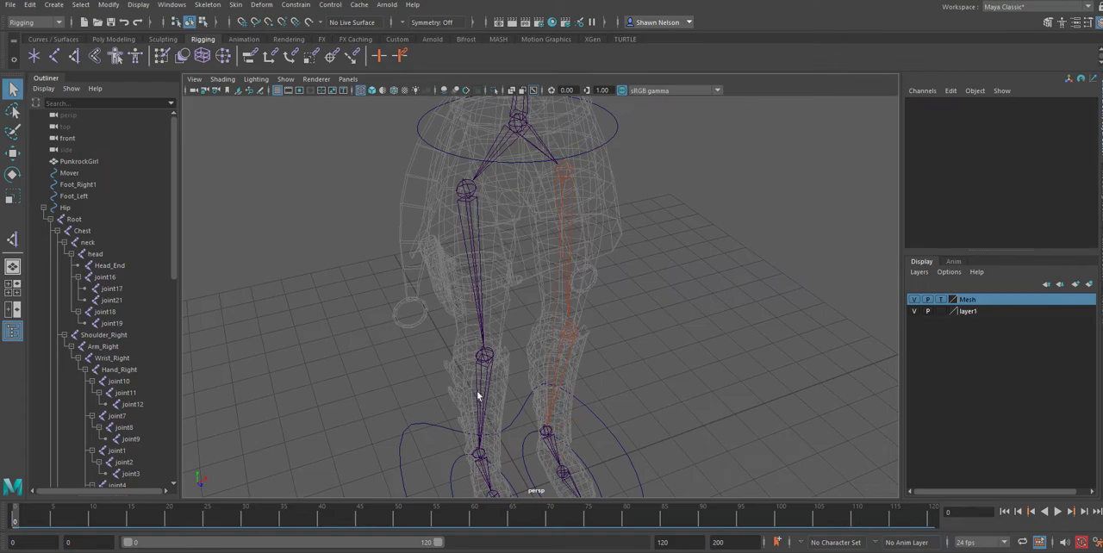
Create an IK handle on the right leg from the Leg_Right hip joint to the ankle joint.
{"action": "left_click", "coordinate": [13, 240]}
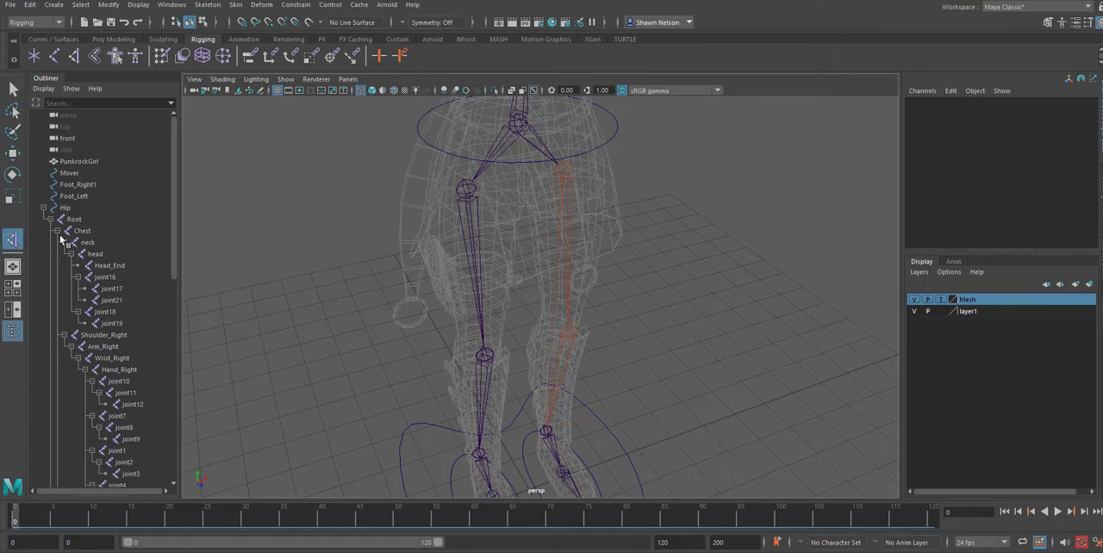
{"action": "left_click_drag", "start_coordinate": [248, 328], "coordinate": [539, 313], "text": "alt"}
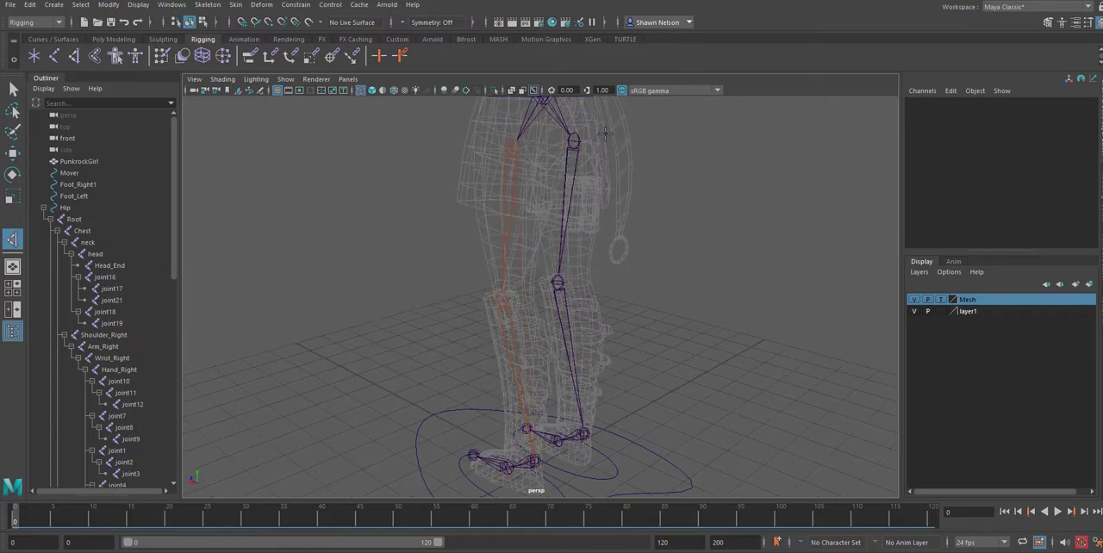
{"action": "left_click", "coordinate": [573, 139]}
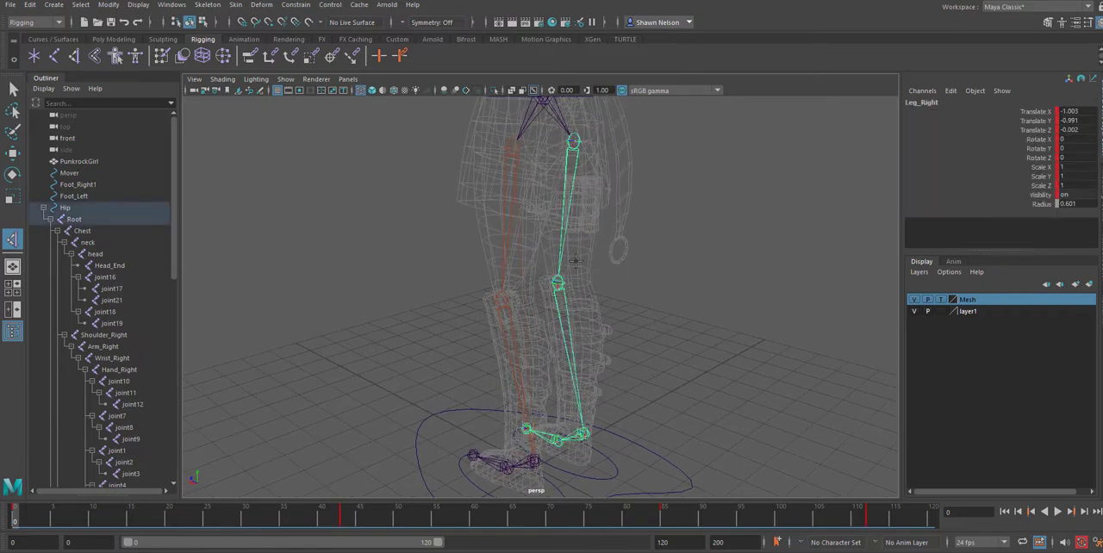
{"action": "left_click", "coordinate": [584, 431]}
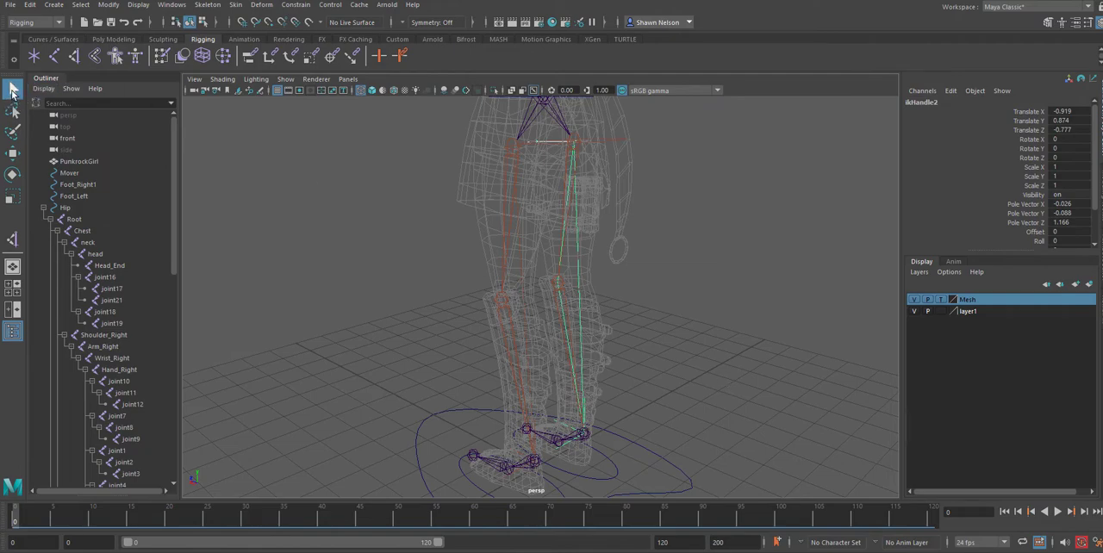
{"action": "left_click", "coordinate": [541, 319]}
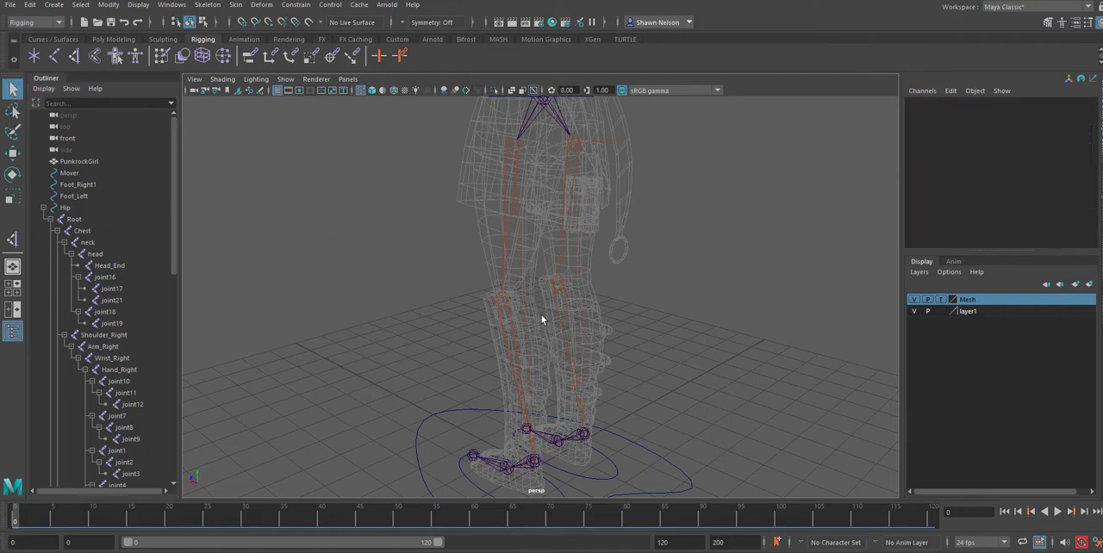
Examine both leg chains and locate their two IK handles in the scene hierarchy and at the ankles.
{"action": "left_click_drag", "start_coordinate": [573, 357], "coordinate": [668, 342], "text": "alt"}
{"action": "right_click_drag", "start_coordinate": [606, 291], "coordinate": [768, 445], "text": "alt"}
{"action": "left_click_drag", "start_coordinate": [758, 438], "coordinate": [699, 441], "text": "alt"}
{"action": "right_click_drag", "start_coordinate": [699, 441], "coordinate": [458, 307], "text": "alt"}
{"action": "left_click_drag", "start_coordinate": [440, 252], "coordinate": [528, 321]}
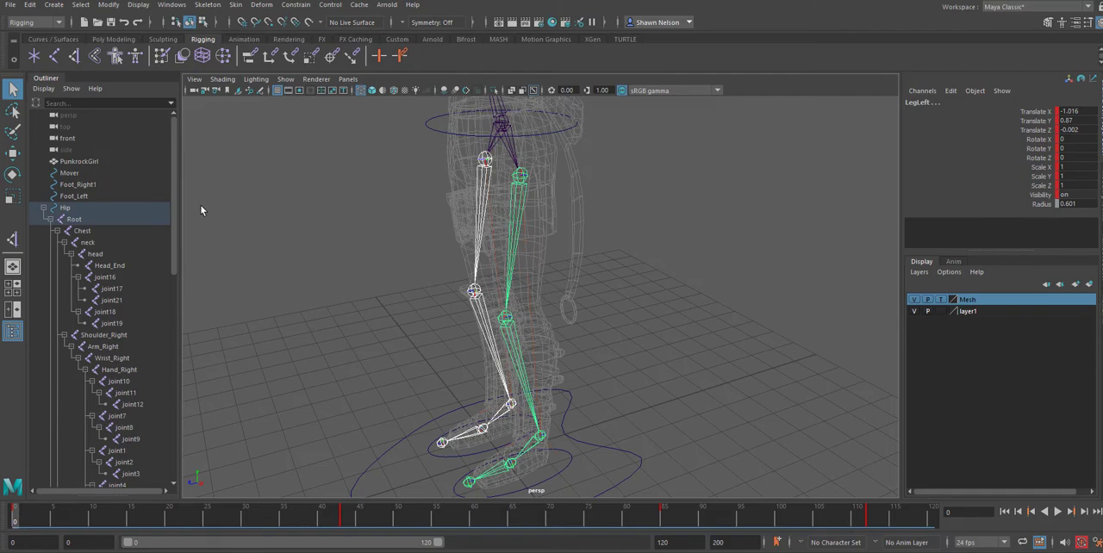
{"action": "scroll", "coordinate": [128, 462], "scroll_direction": "down", "scroll_amount": 10}
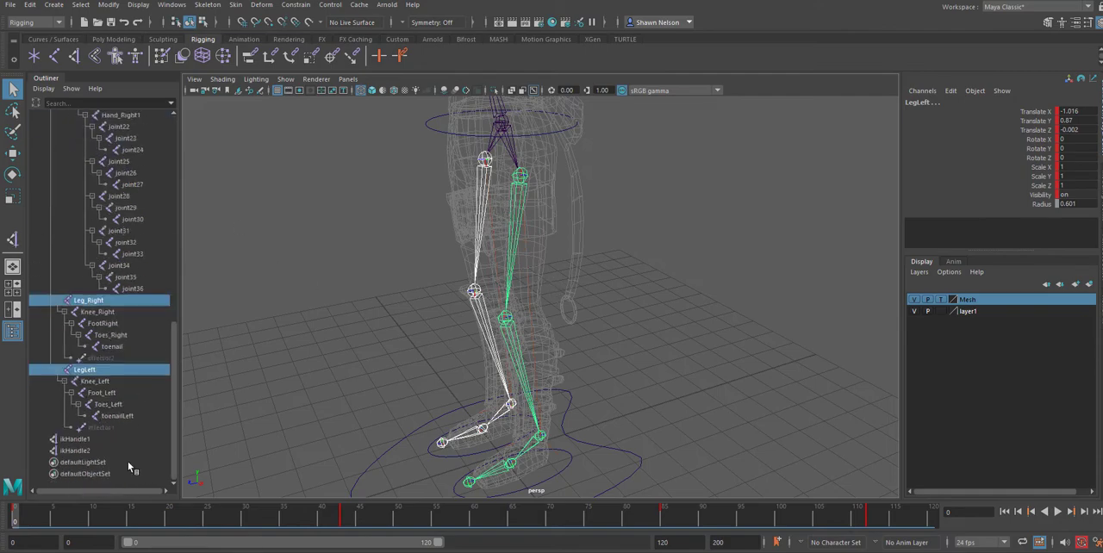
{"action": "left_click", "coordinate": [67, 451]}
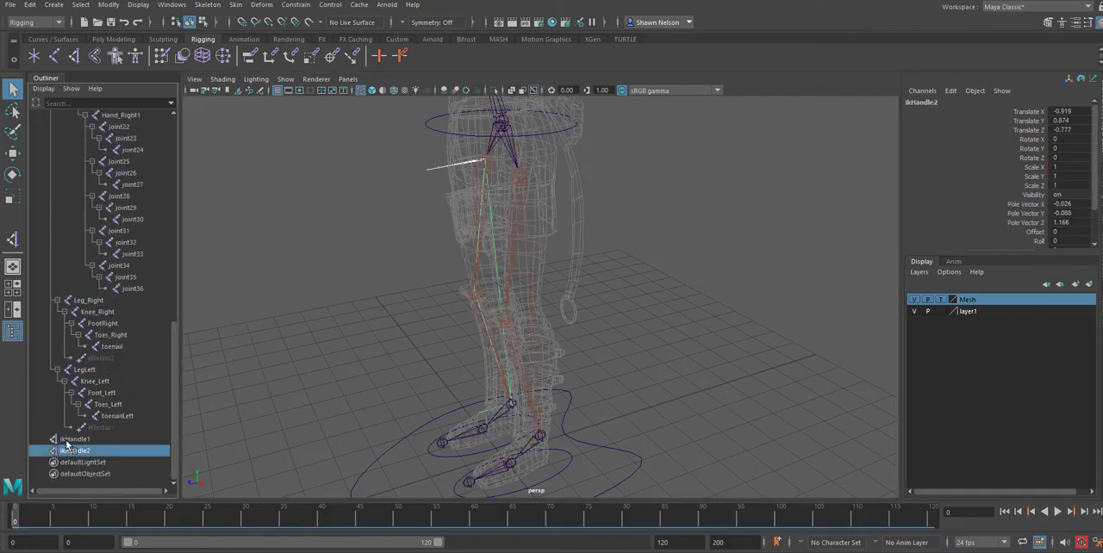
{"action": "left_click", "coordinate": [73, 440], "text": "ctrl"}
{"action": "mouse_move", "coordinate": [483, 255]}
{"action": "right_mouse_down", "text": "alt"}
{"action": "mouse_move", "coordinate": [542, 340]}
{"action": "mouse_move", "coordinate": [486, 247]}
{"action": "right_mouse_up", "text": "alt"}
{"action": "left_click_drag", "start_coordinate": [565, 410], "coordinate": [620, 418], "text": "alt"}
{"action": "middle_click_drag", "start_coordinate": [621, 418], "coordinate": [608, 207], "text": "alt"}
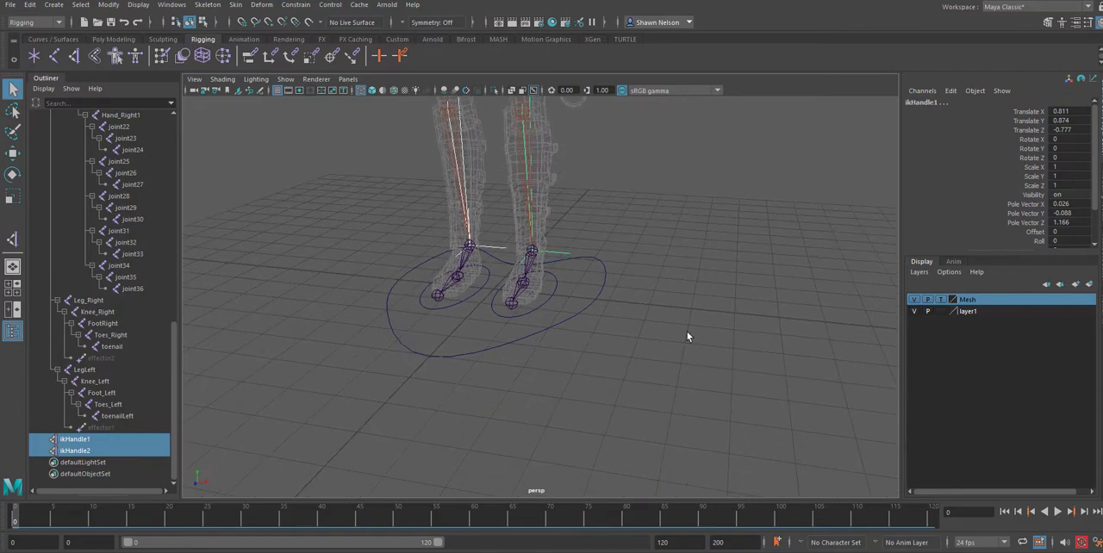
{"action": "left_click_drag", "start_coordinate": [693, 317], "coordinate": [665, 337], "text": "alt"}
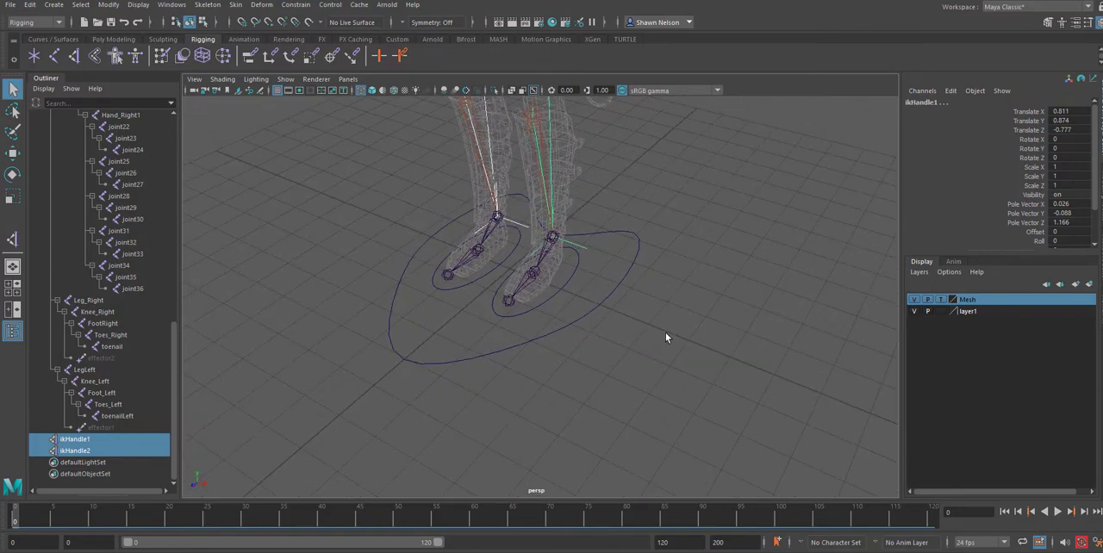
{"action": "left_click", "coordinate": [699, 342]}
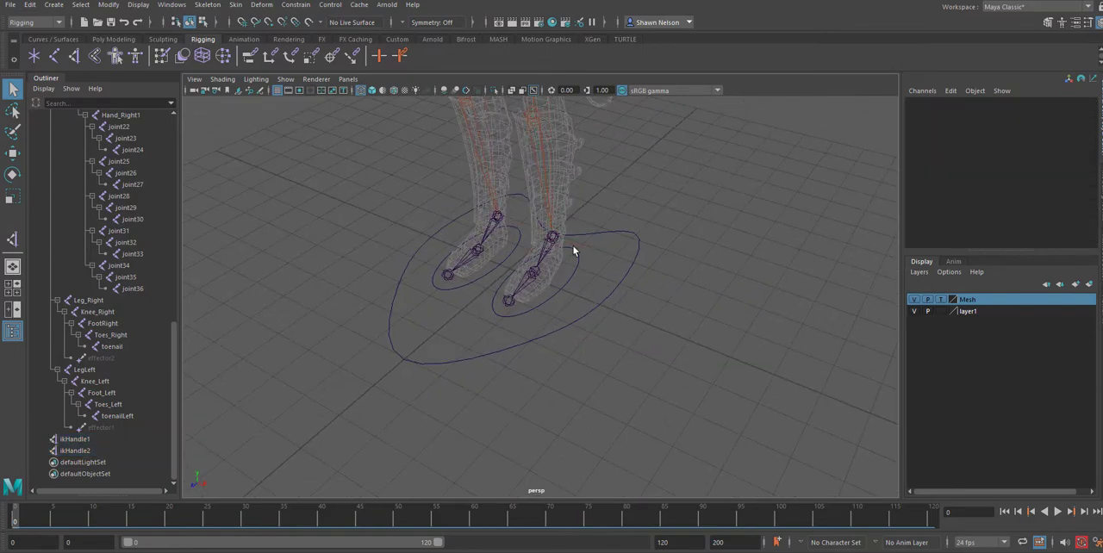
Identify the left foot control and rename the left leg's IK handle as ikHandleLF.
{"action": "left_click", "coordinate": [573, 249]}
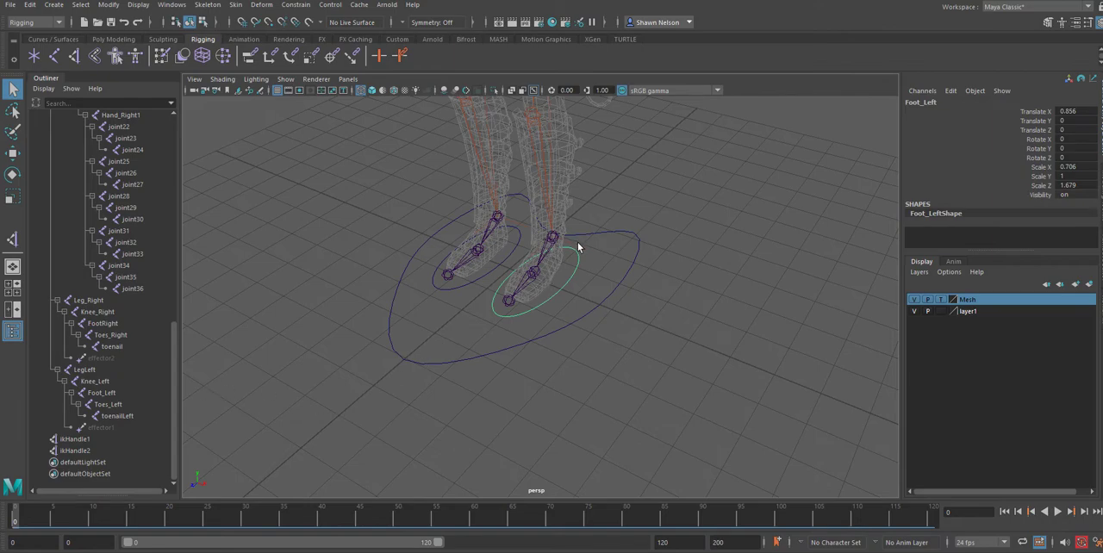
{"action": "left_click", "coordinate": [74, 440]}
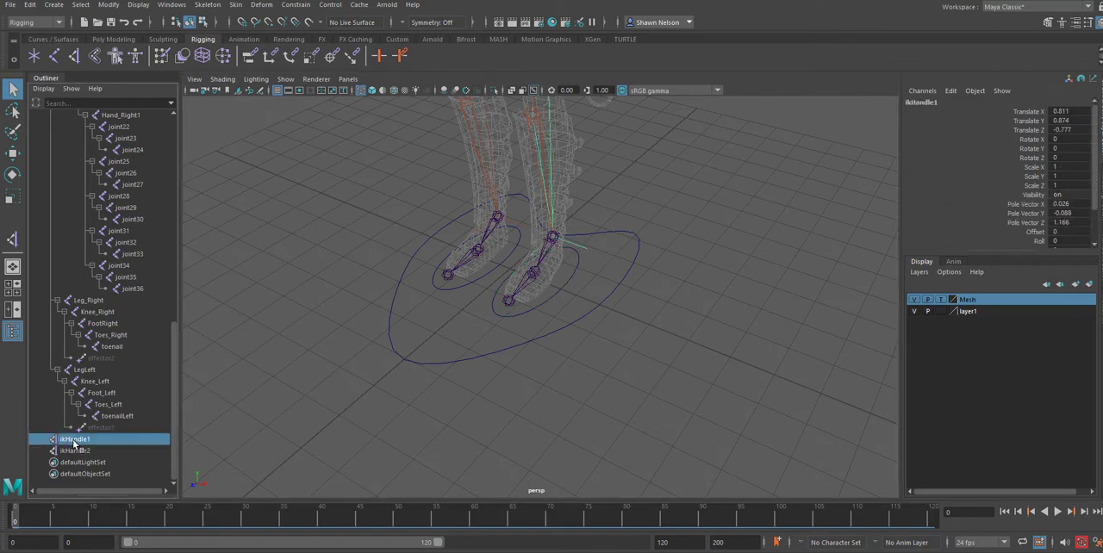
{"action": "double_click", "coordinate": [74, 441]}
{"action": "key", "text": "BackSpace"}
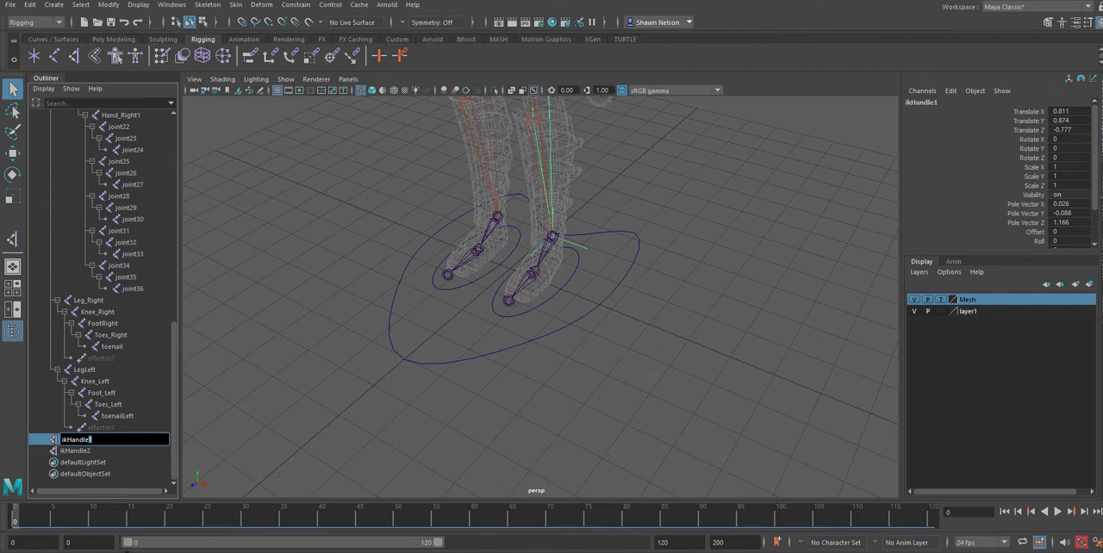
{"action": "type", "text": "Lf"}
{"action": "key", "text": "Return"}
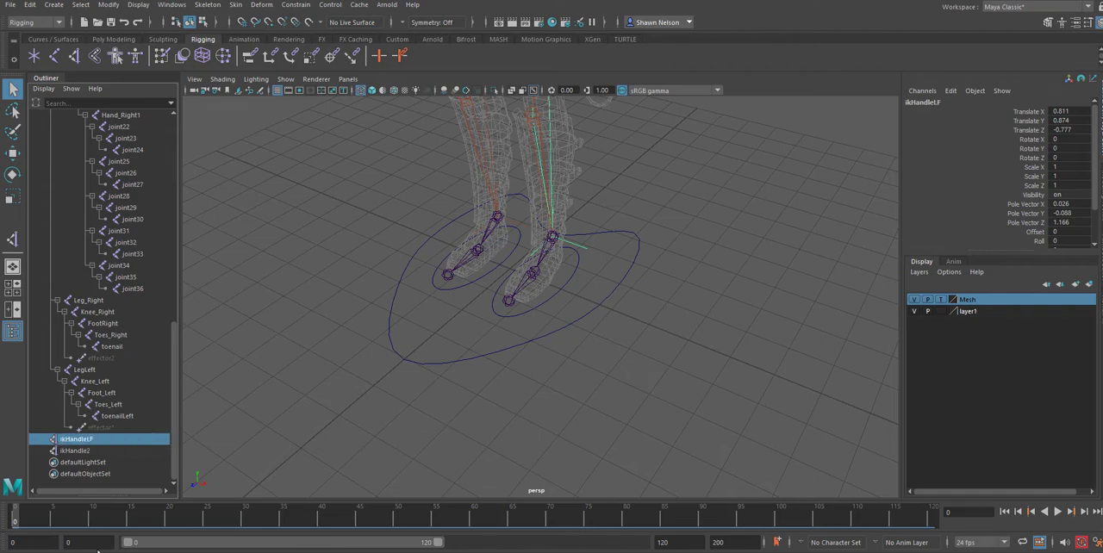
Rename the right leg's IK handle as ikHandleRF.
{"action": "double_click", "coordinate": [83, 452]}
{"action": "key", "text": "End"}
{"action": "key", "text": "BackSpace"}
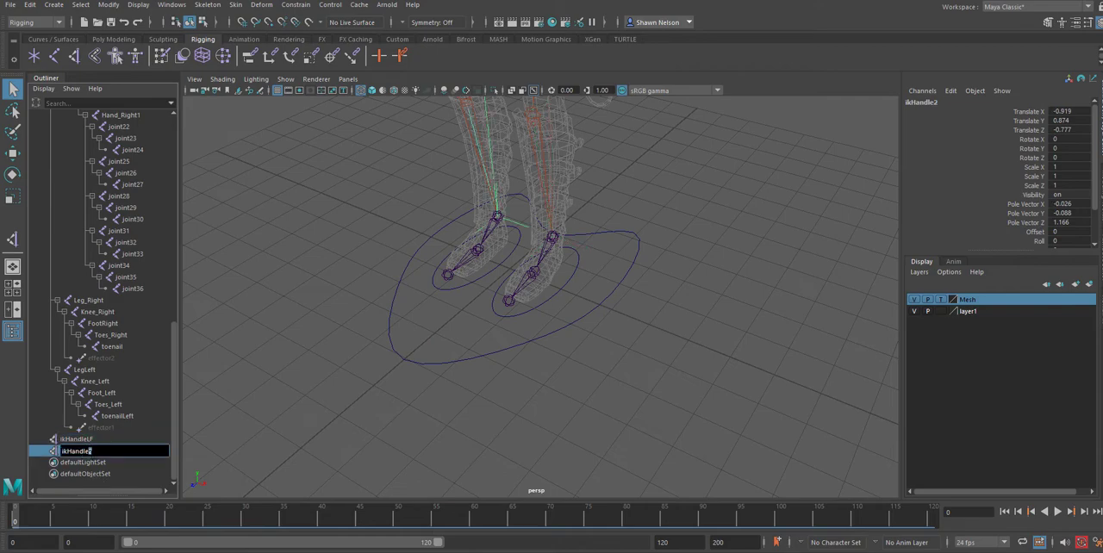
{"action": "type", "text": "RF"}
{"action": "key", "text": "Return"}
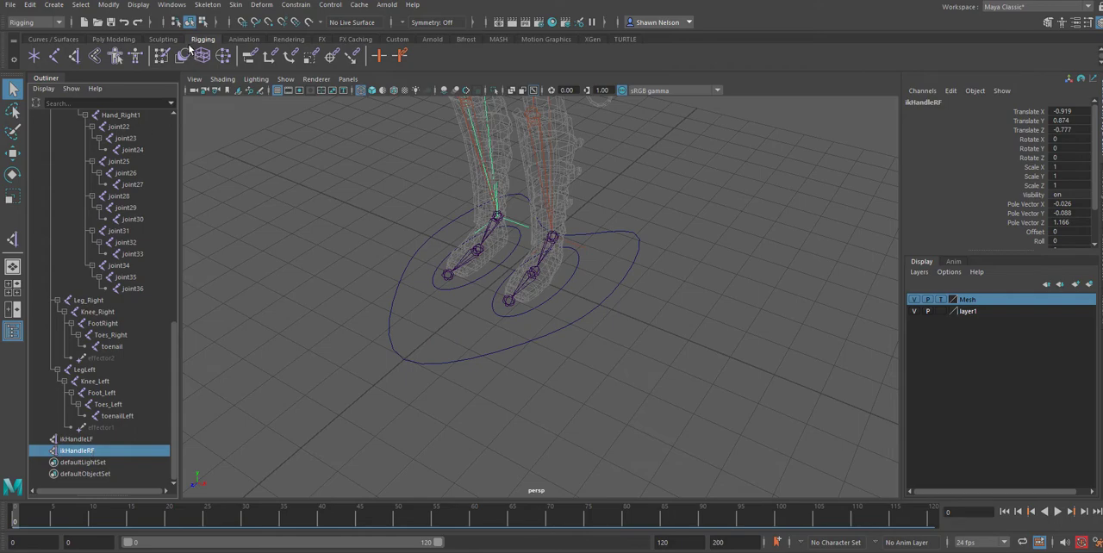
Parent ikHandleLF under the Foot_Left control curve.
{"action": "right_click_drag", "start_coordinate": [527, 248], "coordinate": [650, 374], "text": "alt"}
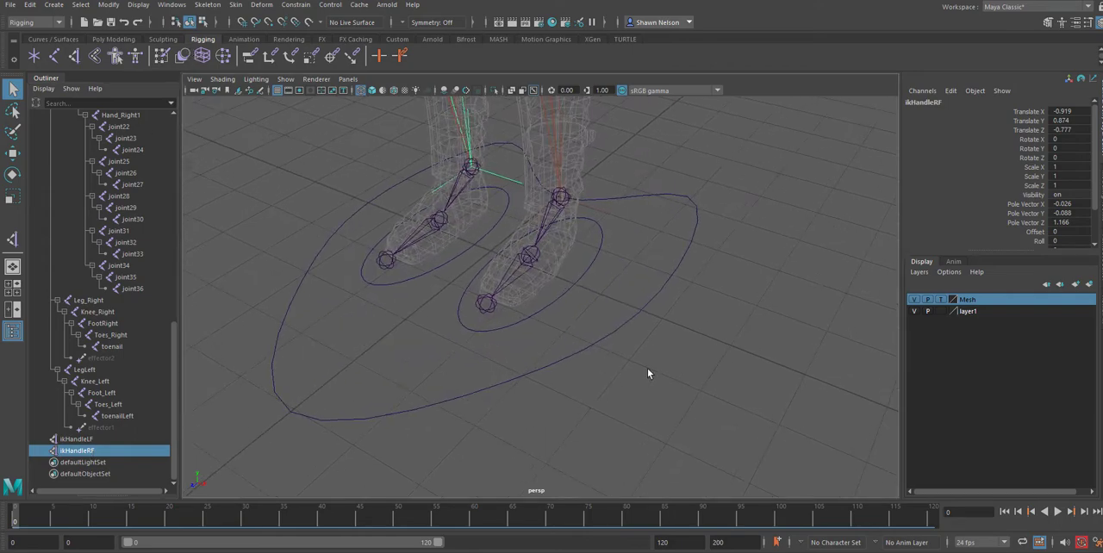
{"action": "mouse_move", "coordinate": [650, 374]}
{"action": "left_mouse_down", "text": "alt"}
{"action": "mouse_move", "coordinate": [612, 362]}
{"action": "mouse_move", "coordinate": [632, 371]}
{"action": "left_mouse_up", "text": "alt"}
{"action": "left_click", "coordinate": [615, 224]}
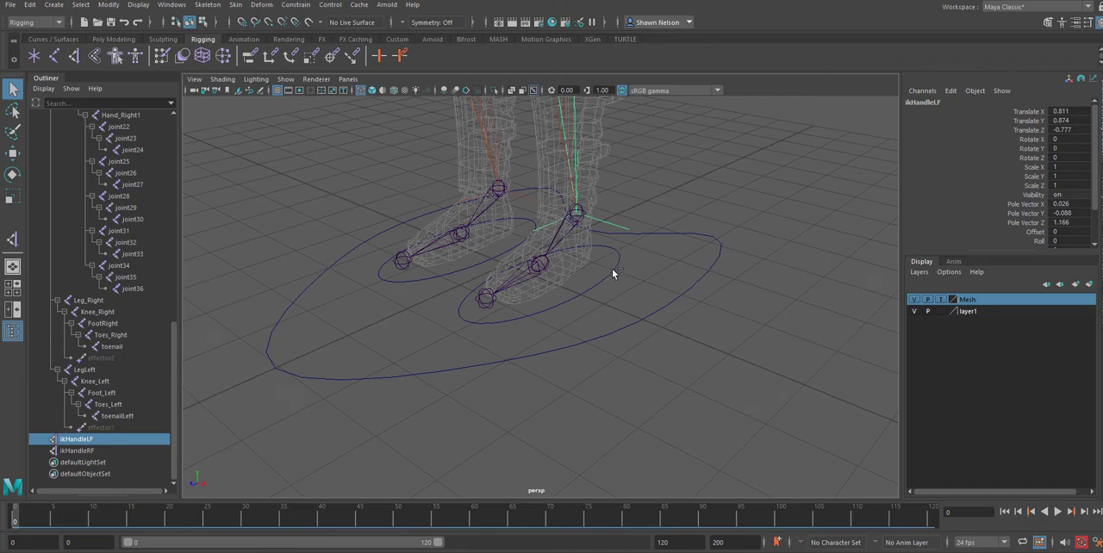
{"action": "left_click", "coordinate": [614, 275]}
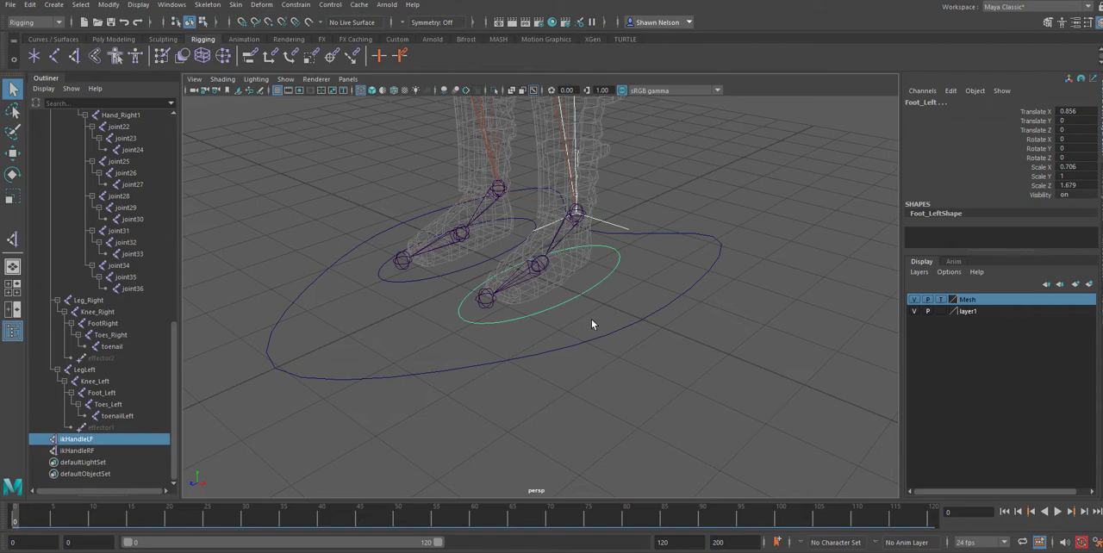
{"action": "key", "text": "p"}
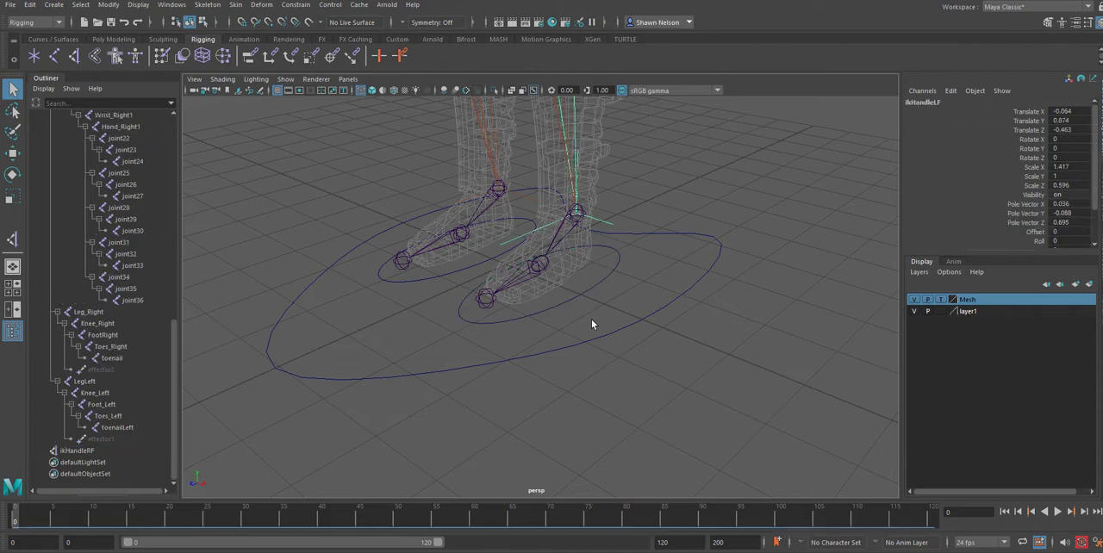
Parent ikHandleRF under the Foot_Right1 control curve.
{"action": "left_click", "coordinate": [518, 195]}
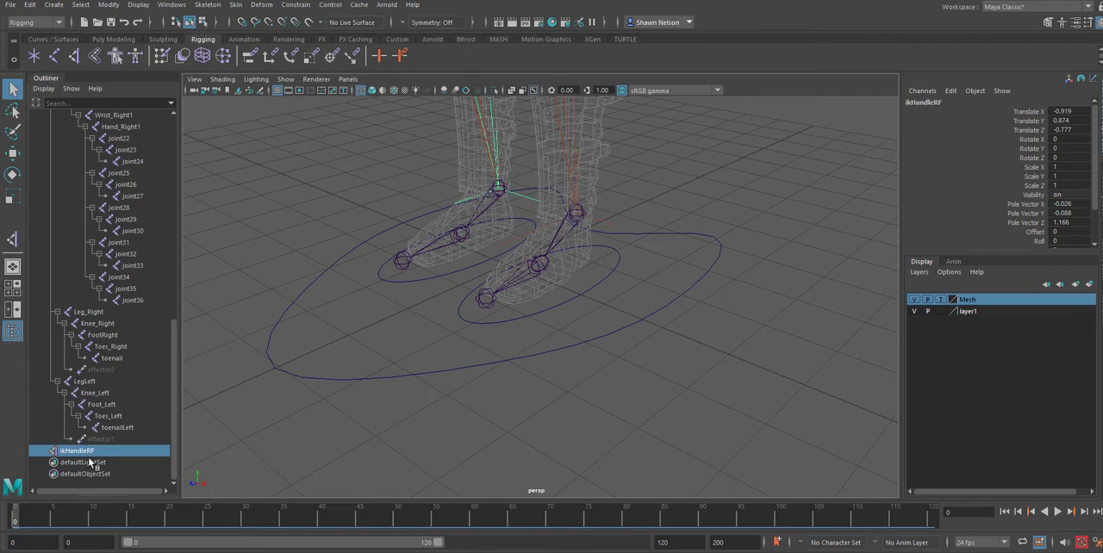
{"action": "left_click", "coordinate": [403, 281]}
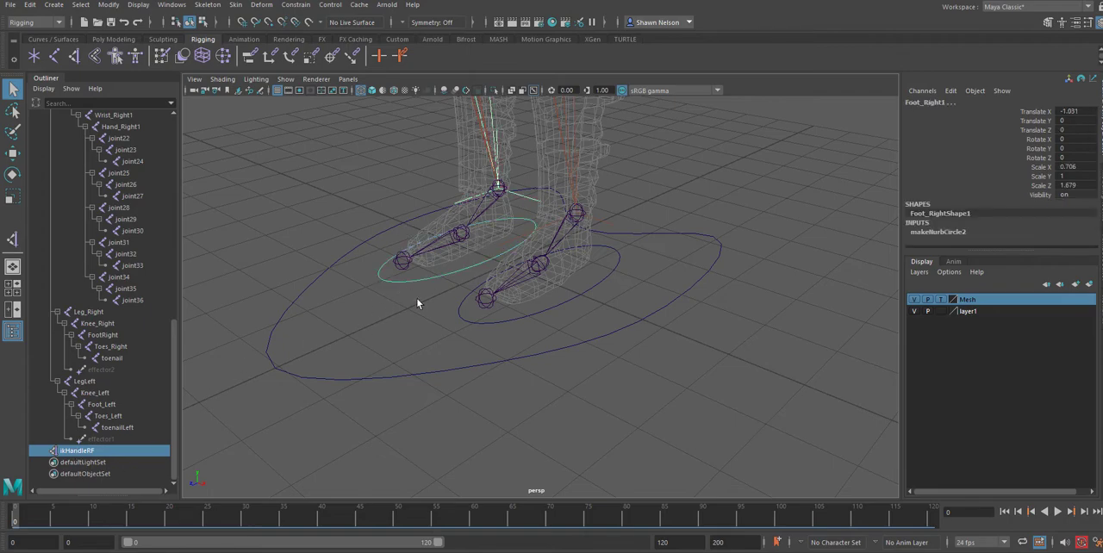
{"action": "left_click_drag", "start_coordinate": [419, 302], "coordinate": [483, 324], "text": "alt"}
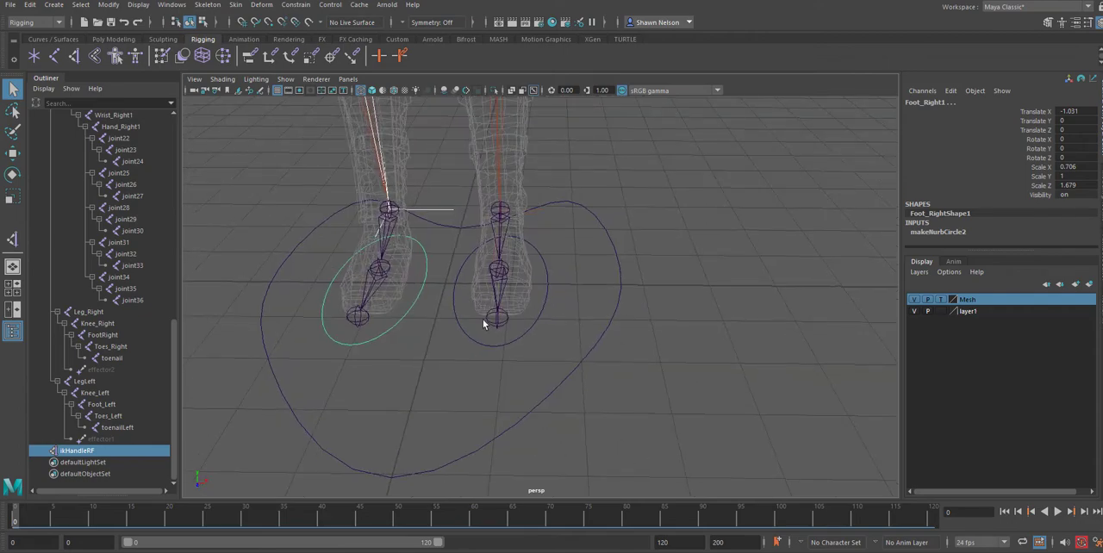
{"action": "key", "text": "p"}
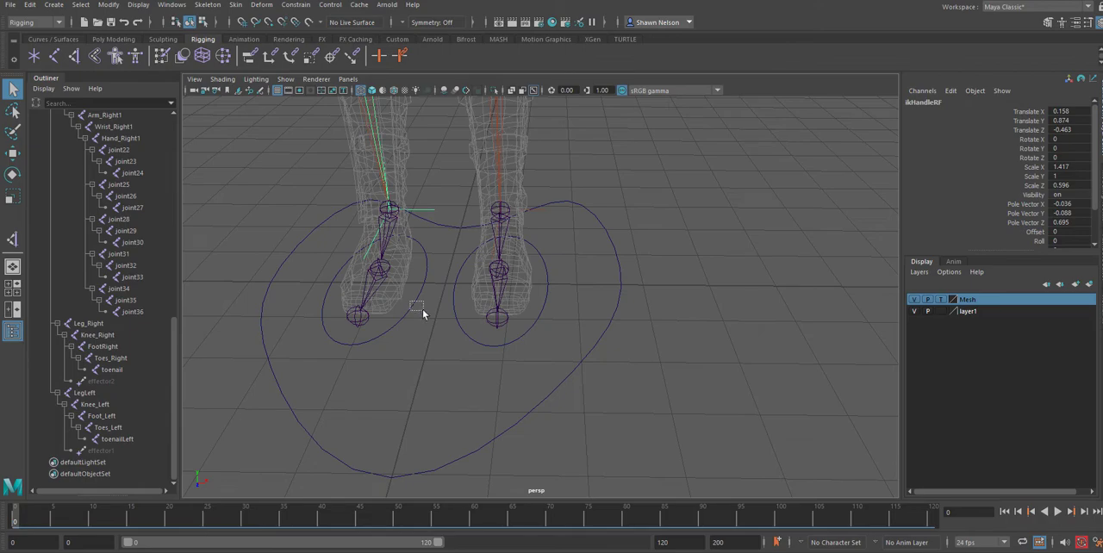
Test the right leg's IK by moving the Foot_Right1 control sideways along X, and undo the move.
{"action": "left_click_drag", "start_coordinate": [411, 301], "coordinate": [461, 306]}
{"action": "key", "text": "w"}
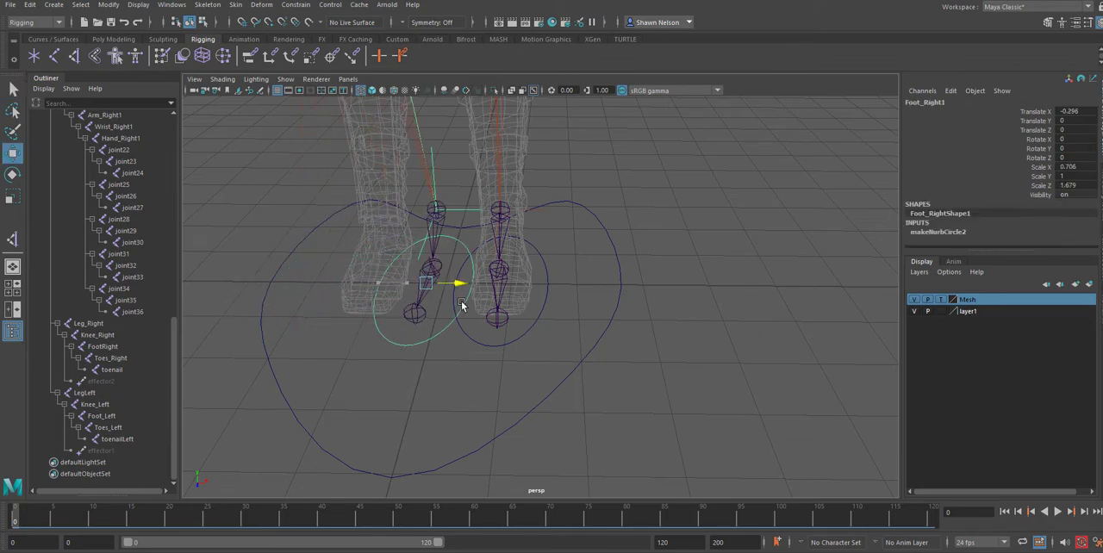
{"action": "key", "text": "ctrl+z"}
Test both leg IK handles by moving the Hip control vertically, undo the move and clear the selection.
{"action": "left_click_drag", "start_coordinate": [688, 368], "coordinate": [637, 362], "text": "alt"}
{"action": "right_click_drag", "start_coordinate": [556, 249], "coordinate": [643, 372], "text": "alt"}
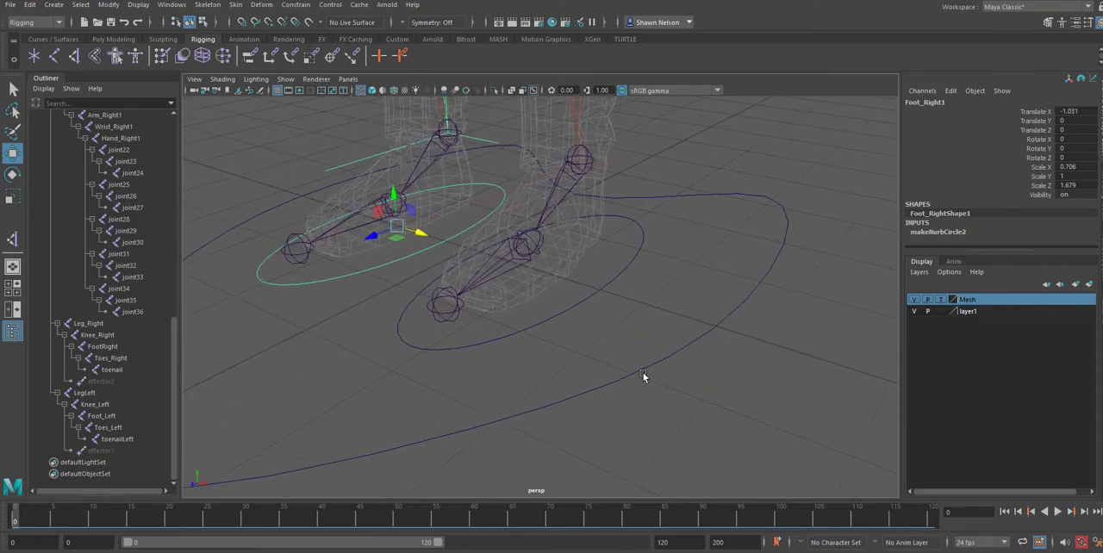
{"action": "left_click_drag", "start_coordinate": [643, 373], "coordinate": [643, 317], "text": "alt"}
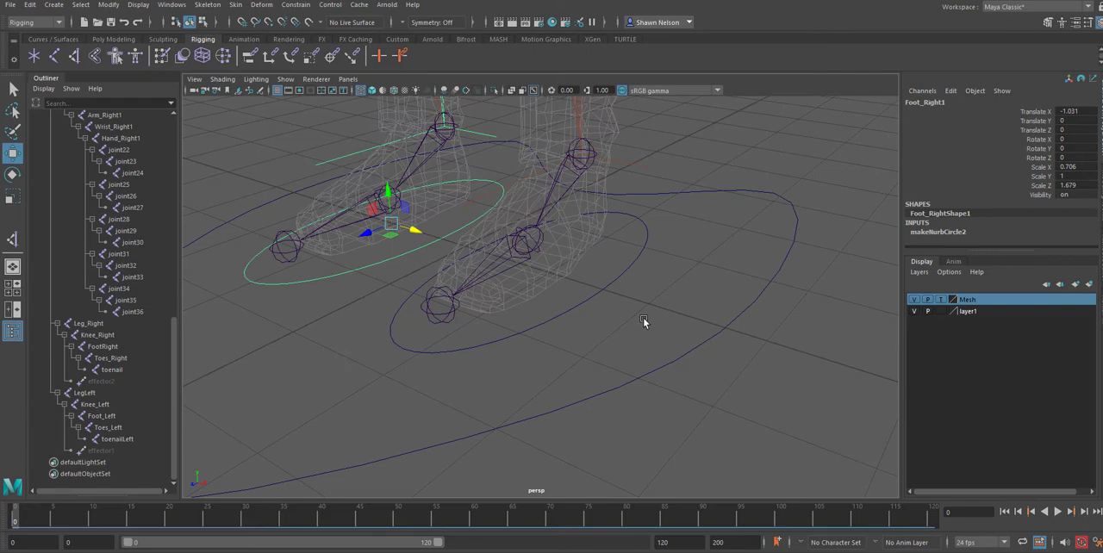
{"action": "scroll", "coordinate": [749, 439], "scroll_direction": "down", "scroll_amount": 10}
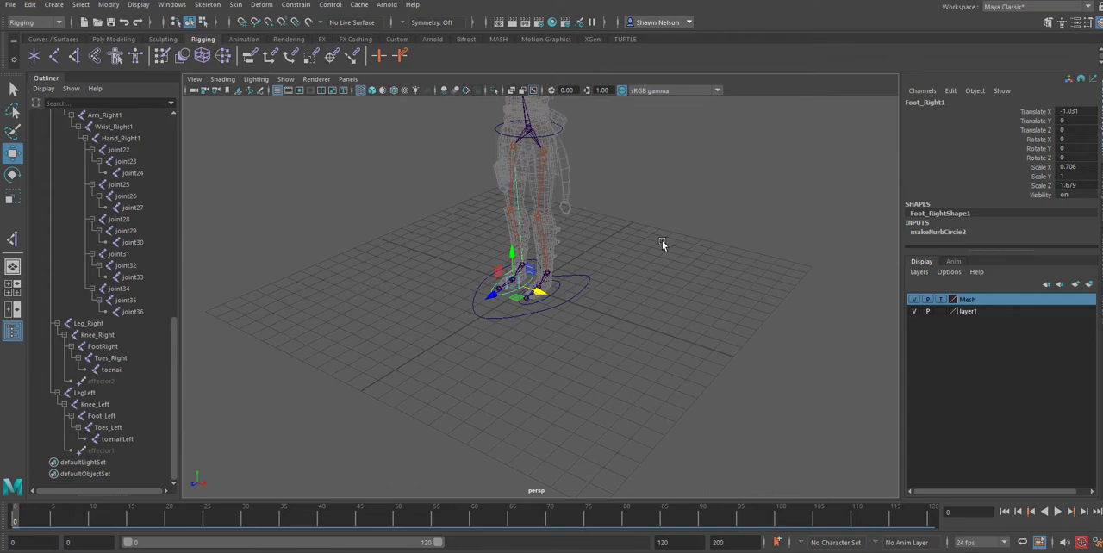
{"action": "left_click", "coordinate": [558, 132]}
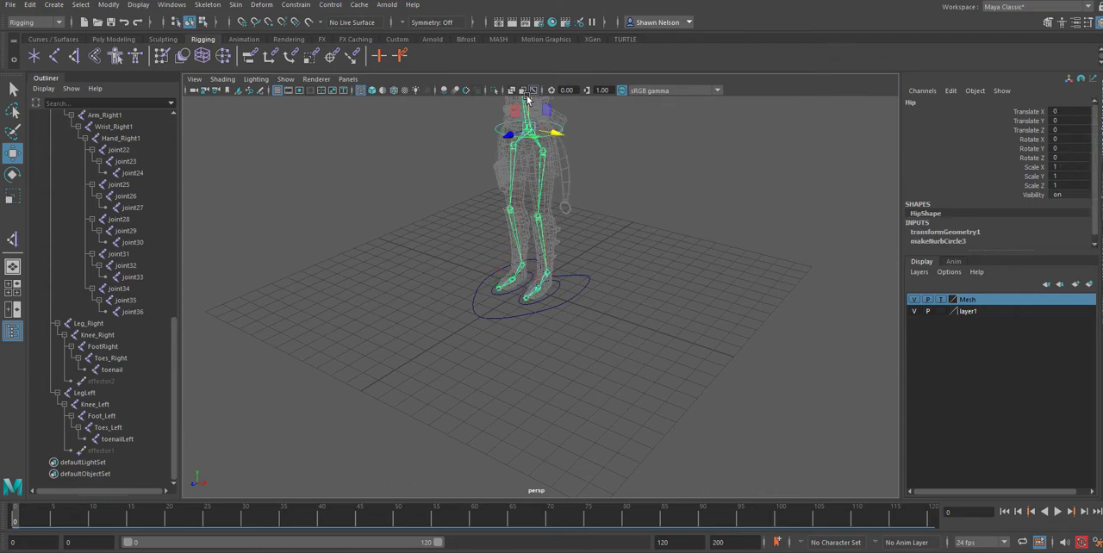
{"action": "left_click_drag", "start_coordinate": [527, 105], "coordinate": [562, 170]}
{"action": "key", "text": "ctrl+z"}
{"action": "left_click", "coordinate": [647, 333]}
Create an IK handle on the left foot between the toenailLeft joint and the Foot_Left ankle joint.
{"action": "scroll", "coordinate": [544, 289], "scroll_direction": "up", "scroll_amount": 5}
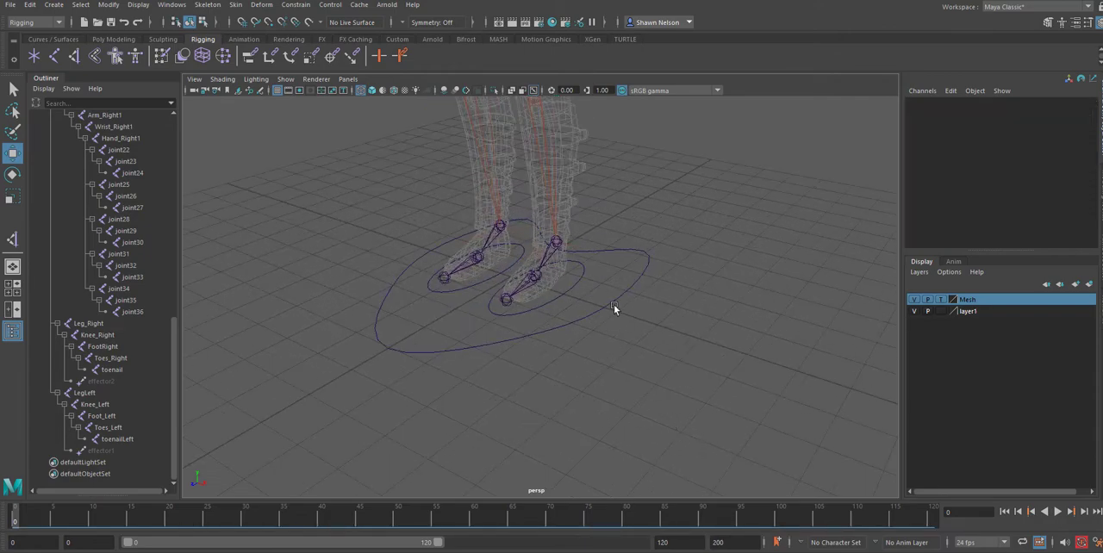
{"action": "scroll", "coordinate": [642, 345], "scroll_direction": "up", "scroll_amount": 5}
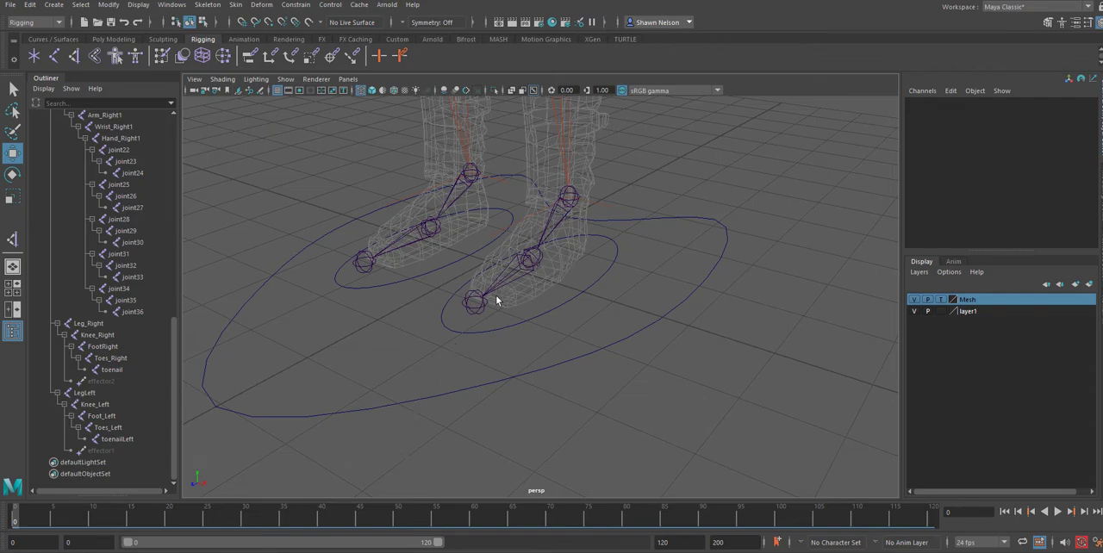
{"action": "left_click", "coordinate": [470, 314]}
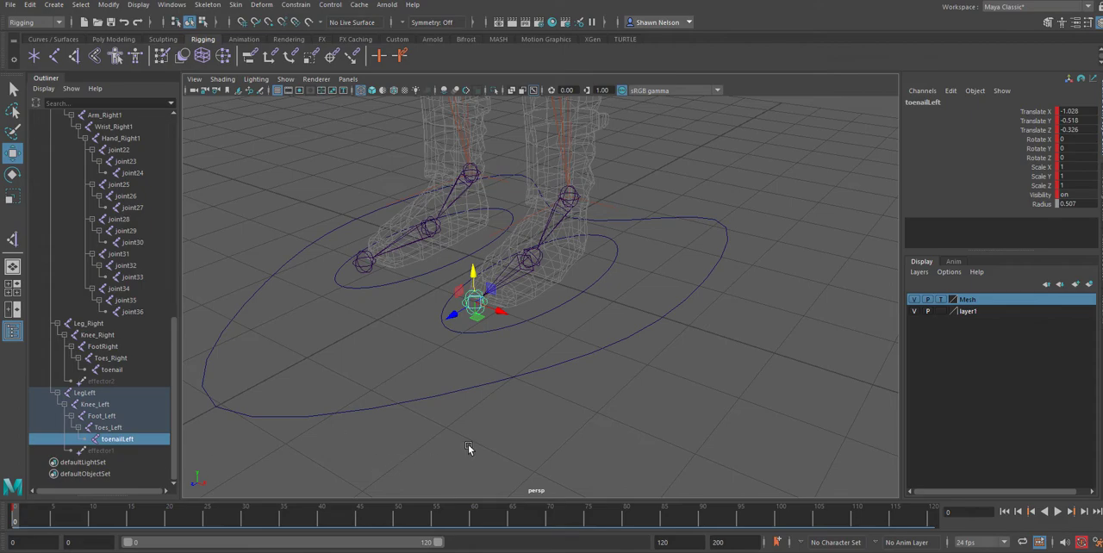
{"action": "left_click", "coordinate": [468, 444]}
{"action": "left_click", "coordinate": [477, 305]}
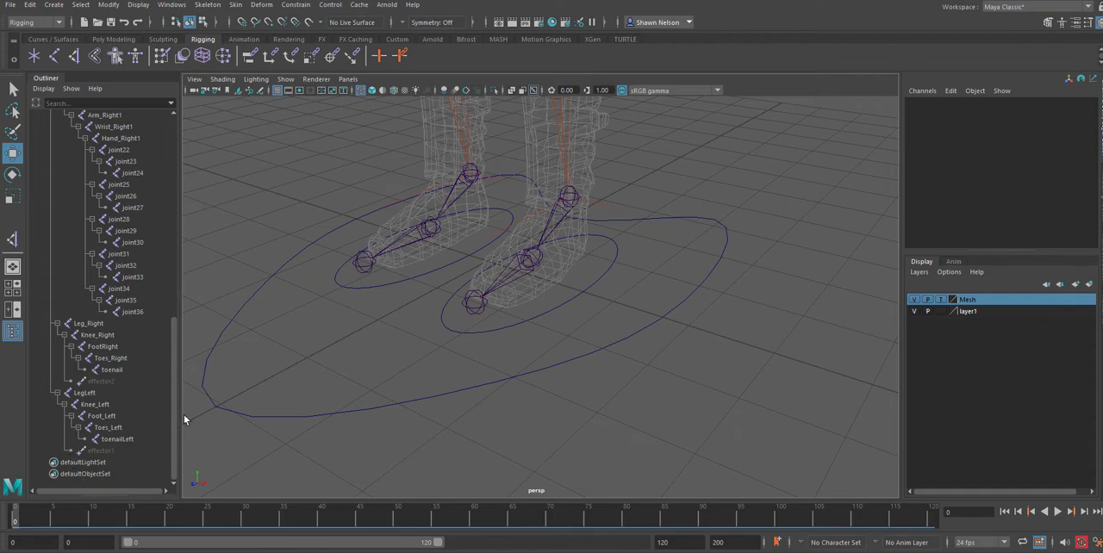
{"action": "left_click", "coordinate": [75, 57]}
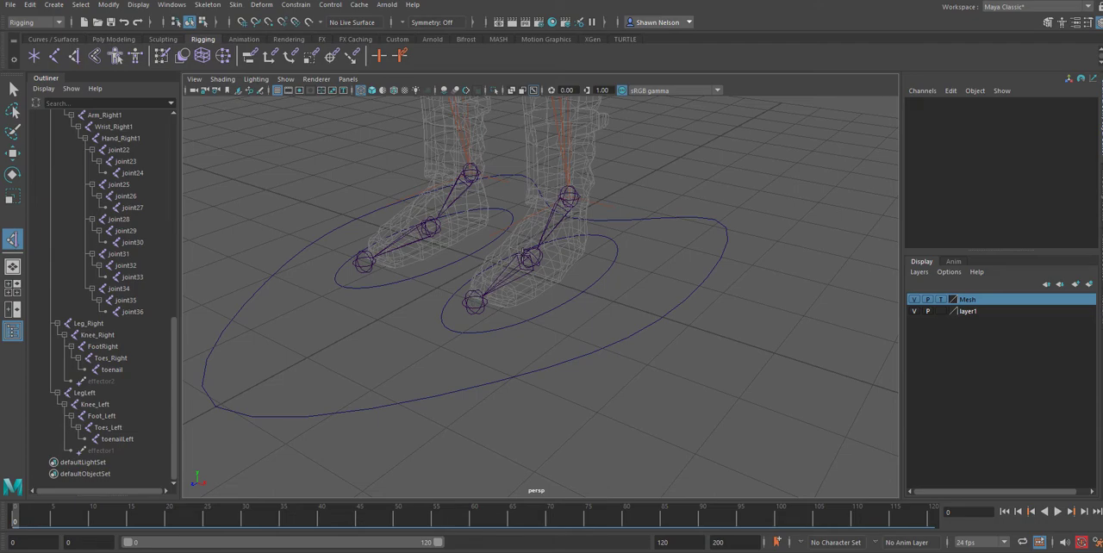
{"action": "left_click", "coordinate": [482, 310]}
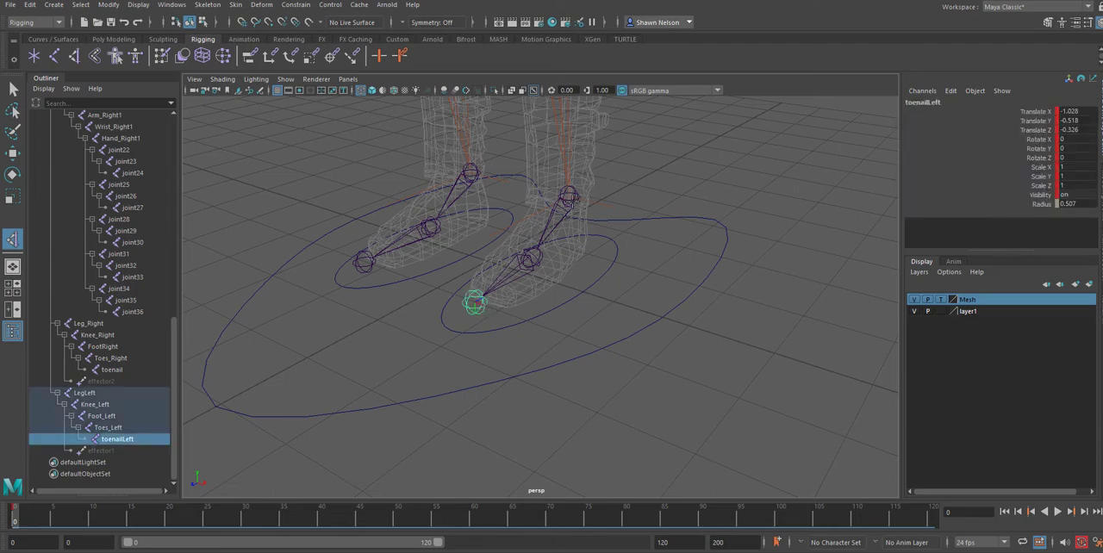
{"action": "left_click", "coordinate": [567, 199]}
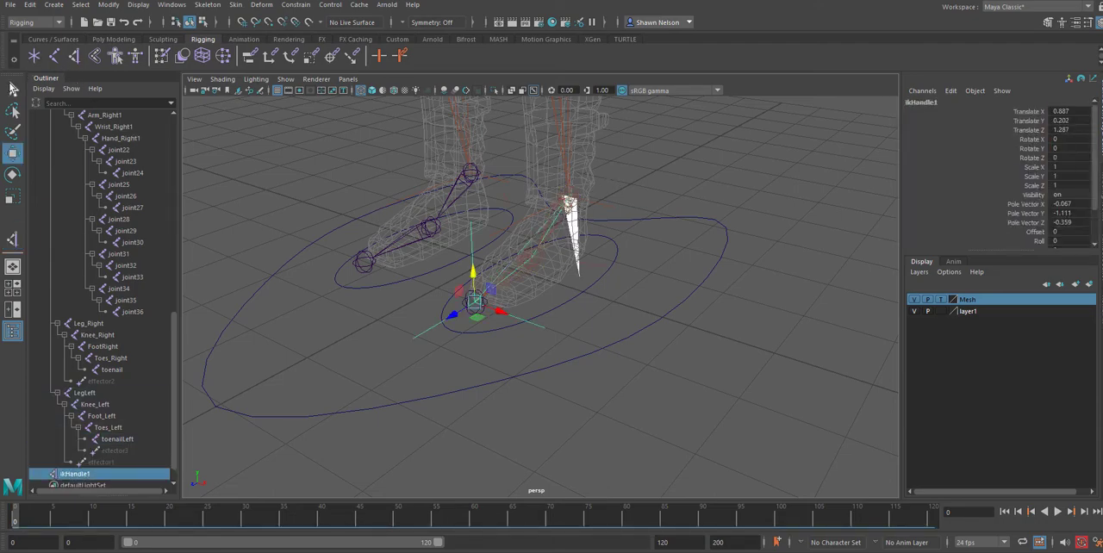
{"action": "key", "text": "q"}
{"action": "left_click", "coordinate": [238, 190]}
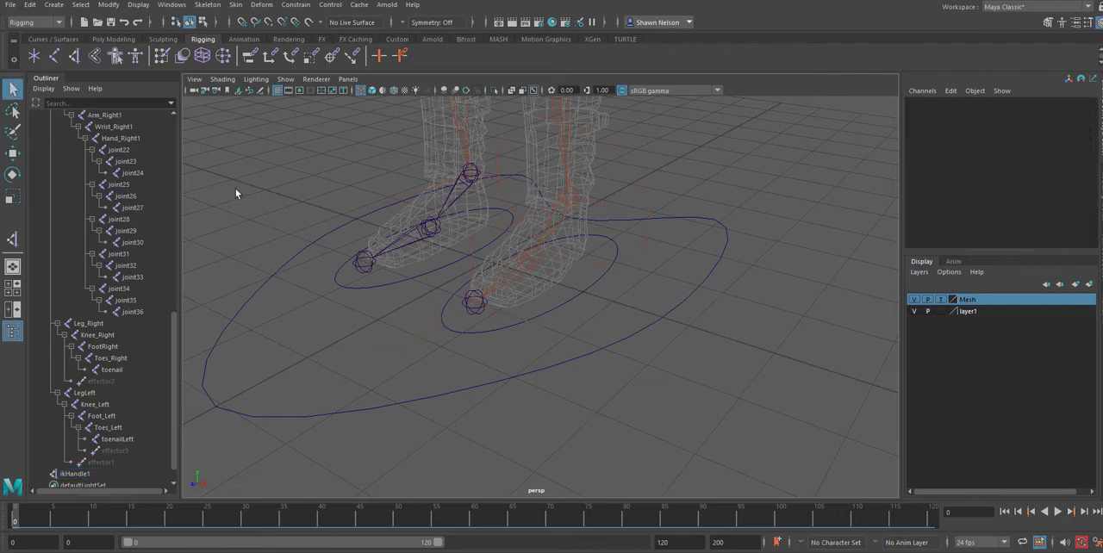
Create an IK handle on the right foot between the toenail joint and the FootRight ankle joint.
{"action": "left_click", "coordinate": [12, 239]}
{"action": "left_click", "coordinate": [366, 262]}
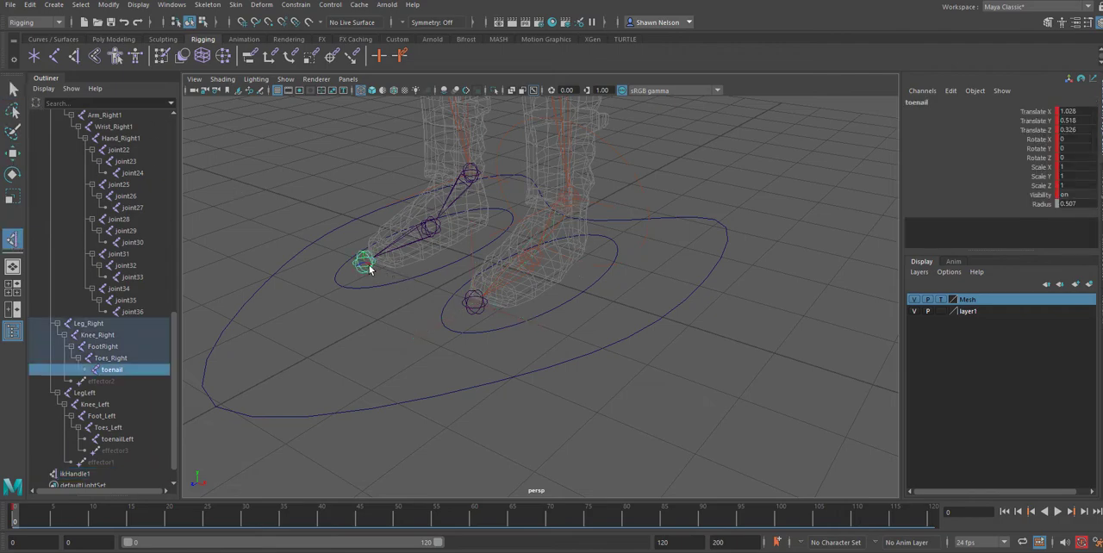
{"action": "left_click", "coordinate": [475, 175]}
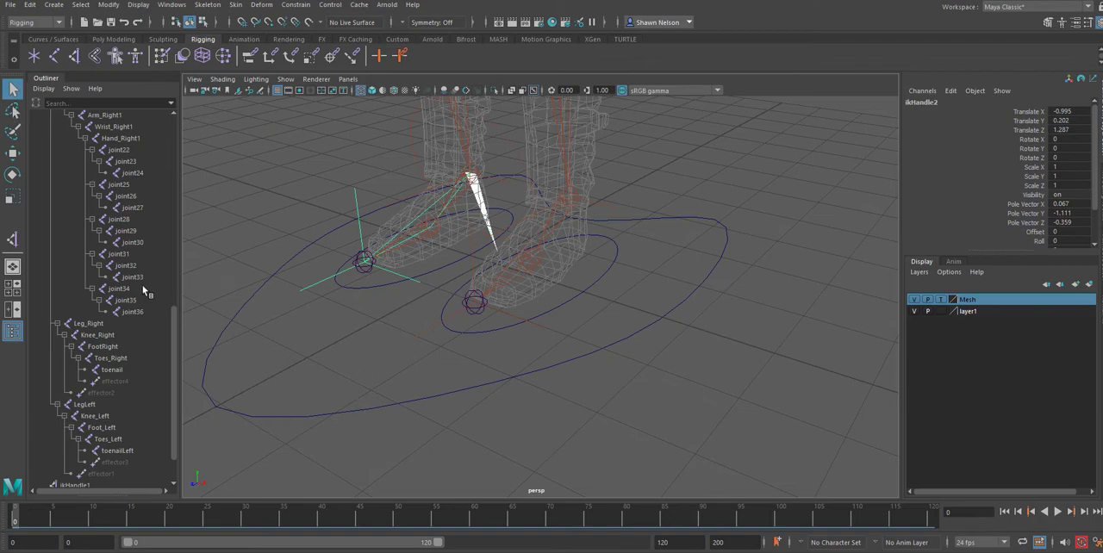
Rename the left toe's IK handle as ikHandleLT.
{"action": "scroll", "coordinate": [138, 302], "scroll_direction": "down", "scroll_amount": 2}
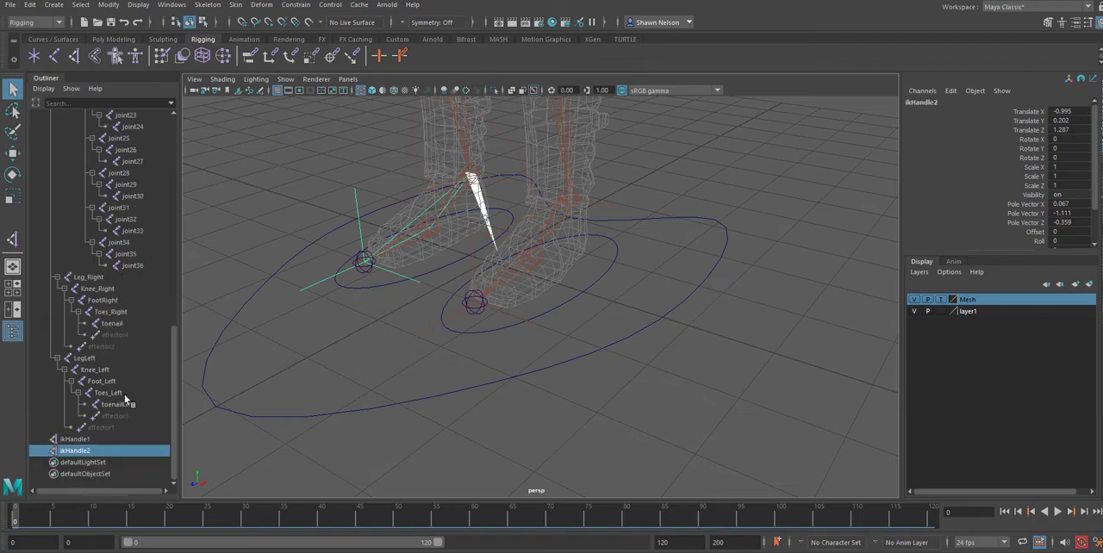
{"action": "left_click", "coordinate": [76, 441]}
{"action": "double_click", "coordinate": [76, 440]}
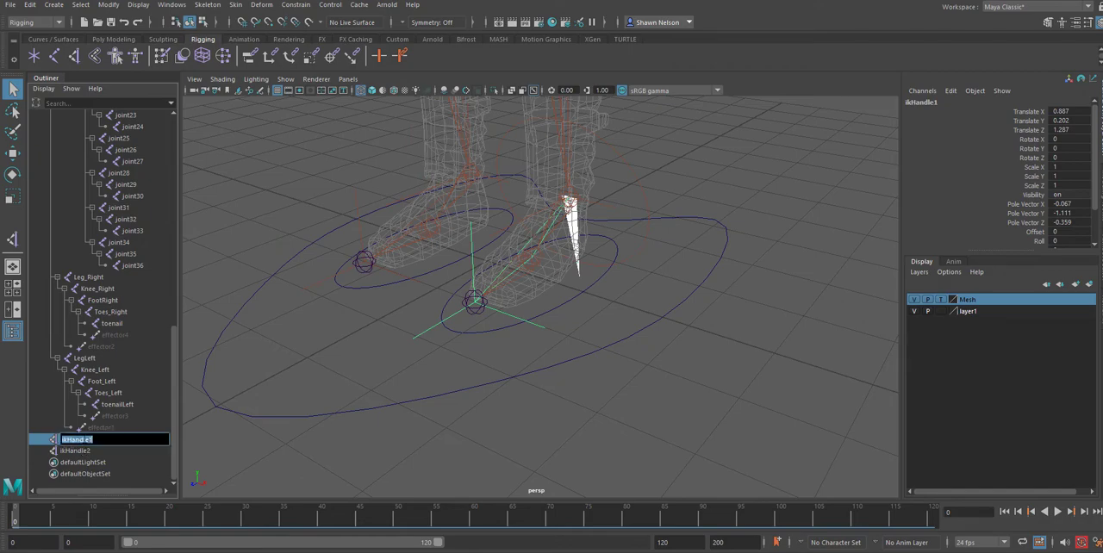
{"action": "left_click_drag", "start_coordinate": [94, 440], "coordinate": [88, 441]}
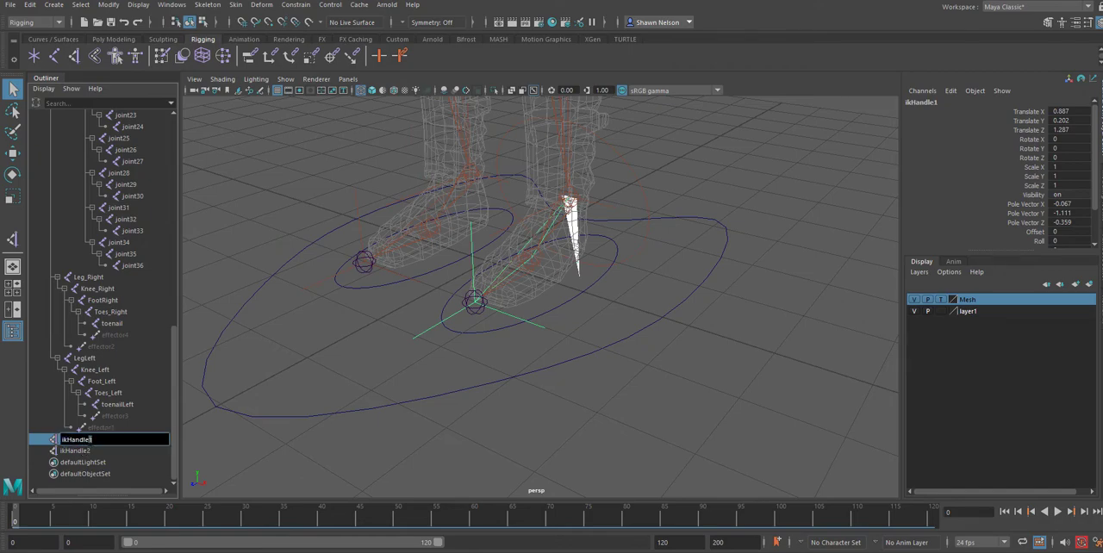
Rename the right toe's IK handle as ikHandleRT.
{"action": "left_click", "coordinate": [80, 451]}
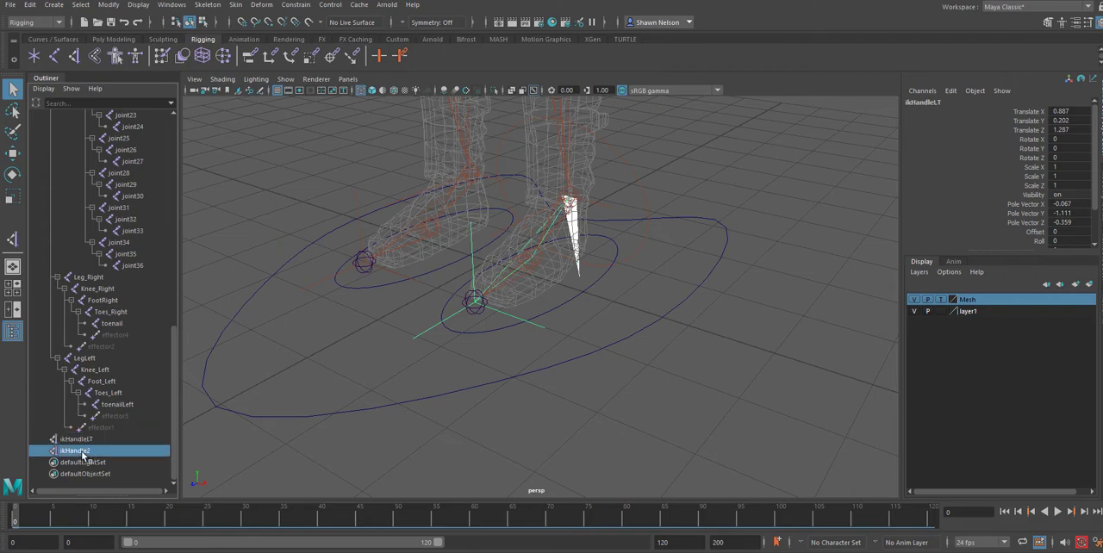
{"action": "double_click", "coordinate": [80, 451]}
{"action": "left_click_drag", "start_coordinate": [93, 451], "coordinate": [89, 451]}
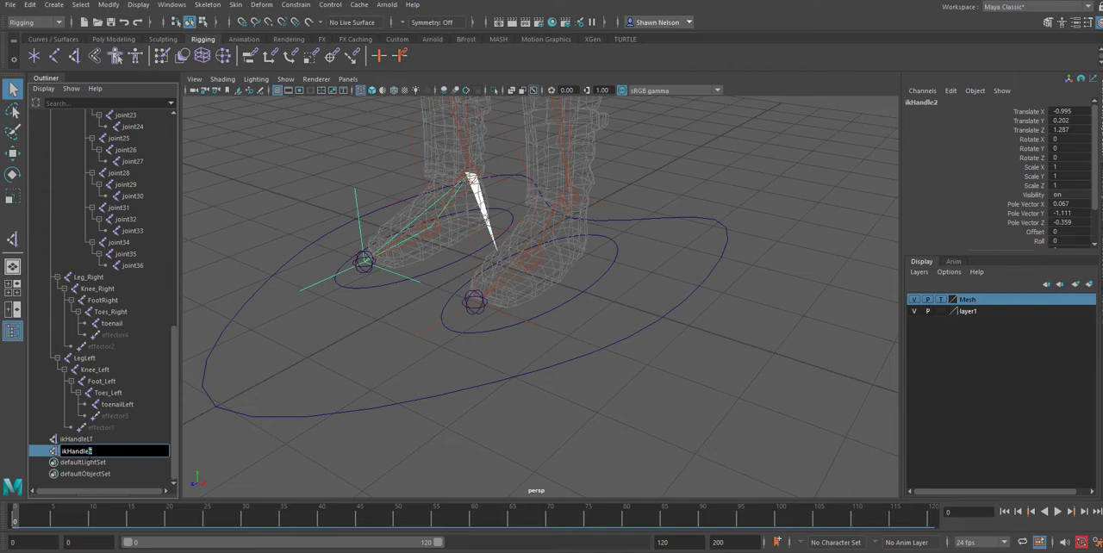
{"action": "left_click", "coordinate": [310, 452]}
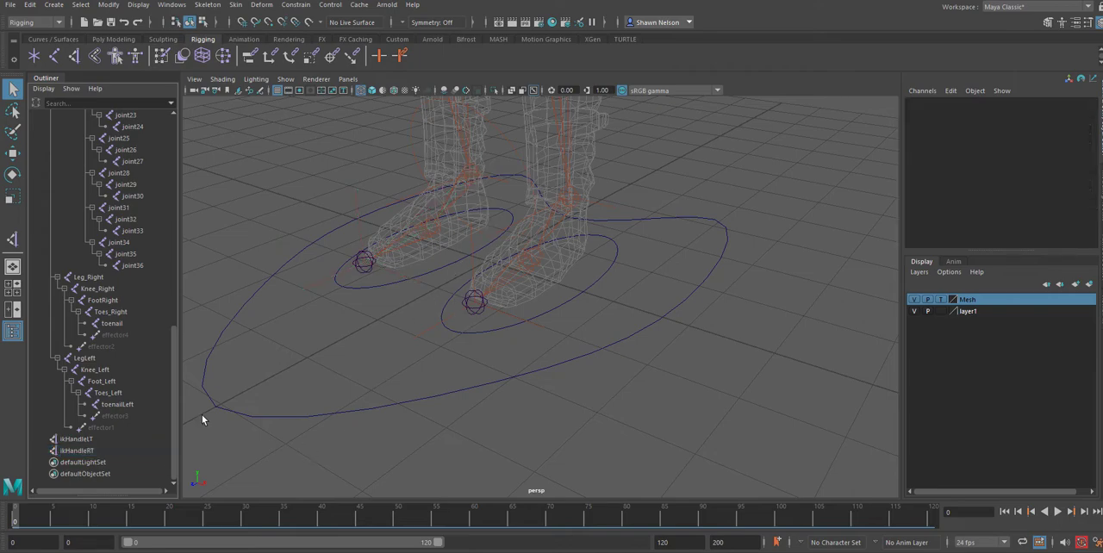
Parent ikHandleLT under the Foot_Left control curve.
{"action": "left_click", "coordinate": [79, 440]}
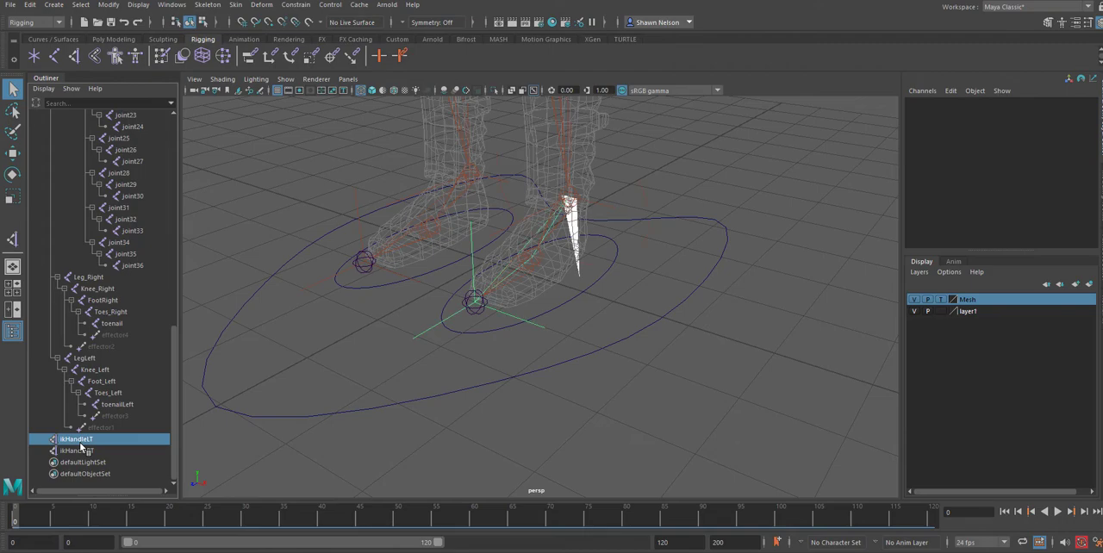
{"action": "left_click", "coordinate": [484, 329], "text": "shift"}
{"action": "key", "text": "p"}
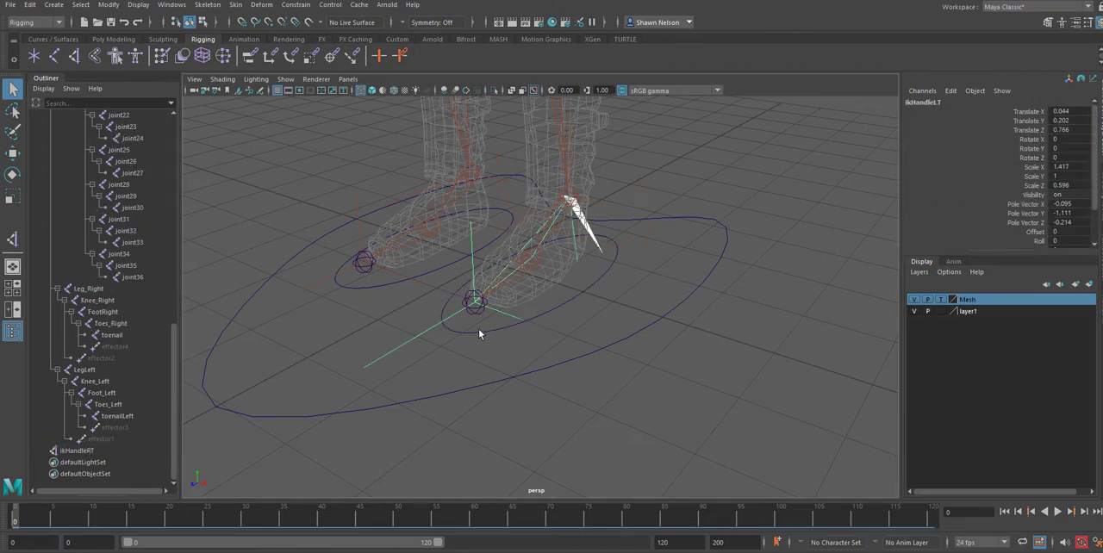
Parent ikHandleRT under the Foot_Right1 control curve and clear the selection.
{"action": "left_click", "coordinate": [80, 451]}
{"action": "left_click", "coordinate": [375, 287], "text": "shift"}
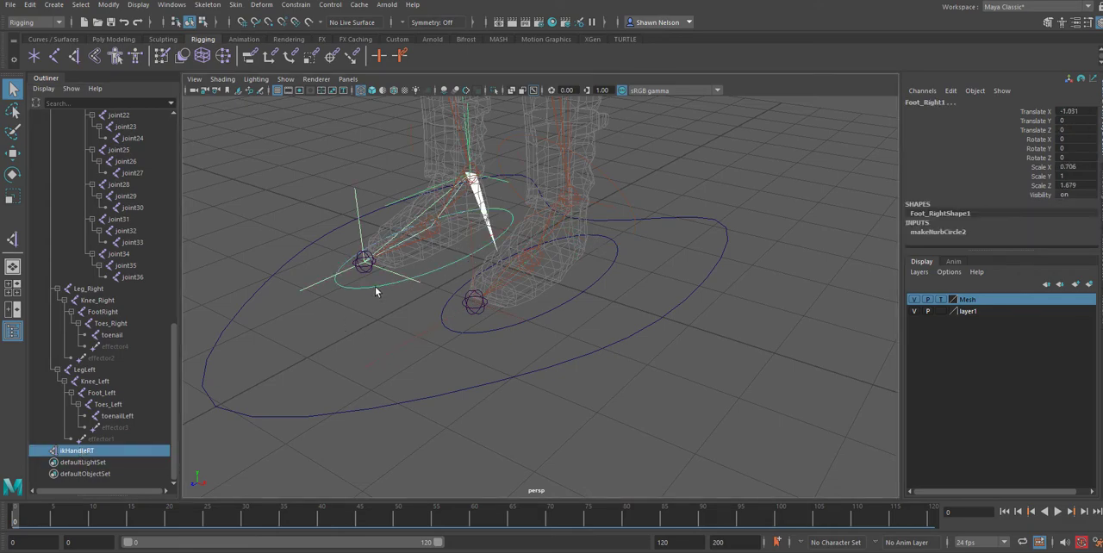
{"action": "key", "text": "p"}
{"action": "left_click", "coordinate": [531, 448]}
Test the feet with the new toe IK handles by moving the Hip control along Y, and undo the move.
{"action": "scroll", "coordinate": [524, 413], "scroll_direction": "down", "scroll_amount": 8}
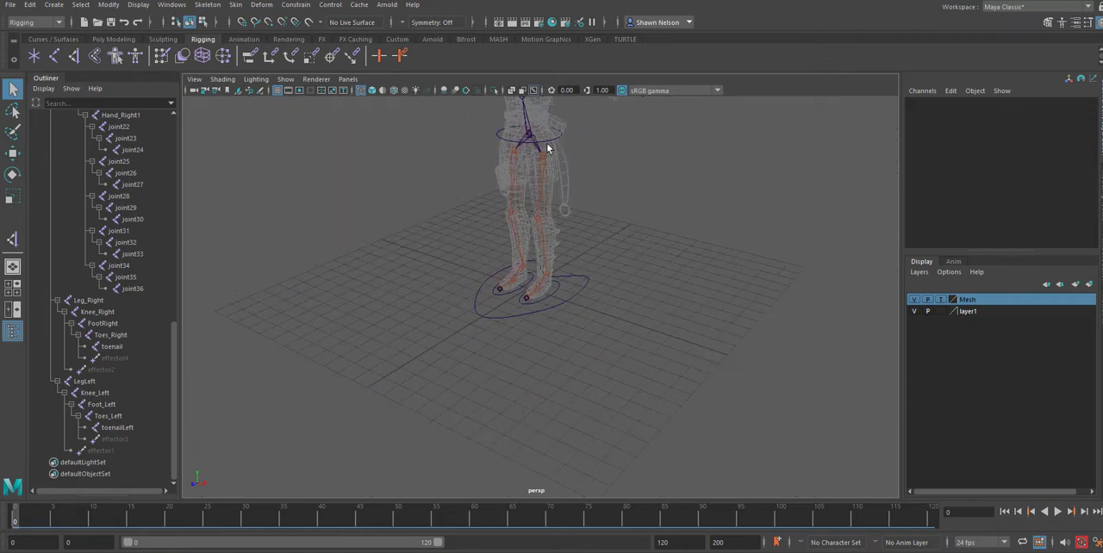
{"action": "left_click", "coordinate": [549, 146]}
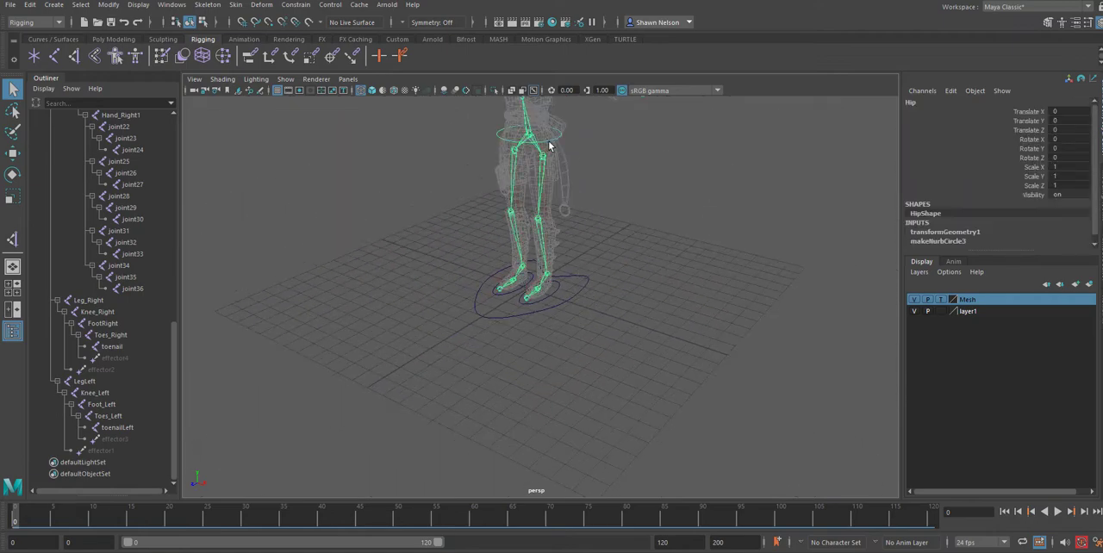
{"action": "left_click", "coordinate": [12, 153]}
{"action": "left_click_drag", "start_coordinate": [532, 110], "coordinate": [712, 108]}
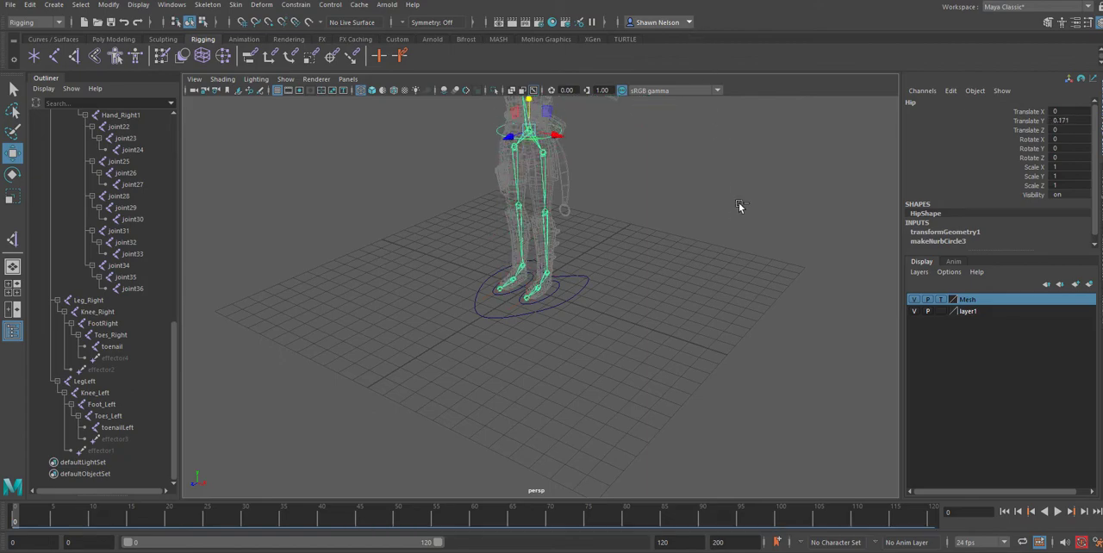
{"action": "key", "text": "ctrl+z"}
Test the left foot's response by rotating the Foot_Left control freely, and undo the rotation.
{"action": "left_click", "coordinate": [558, 293]}
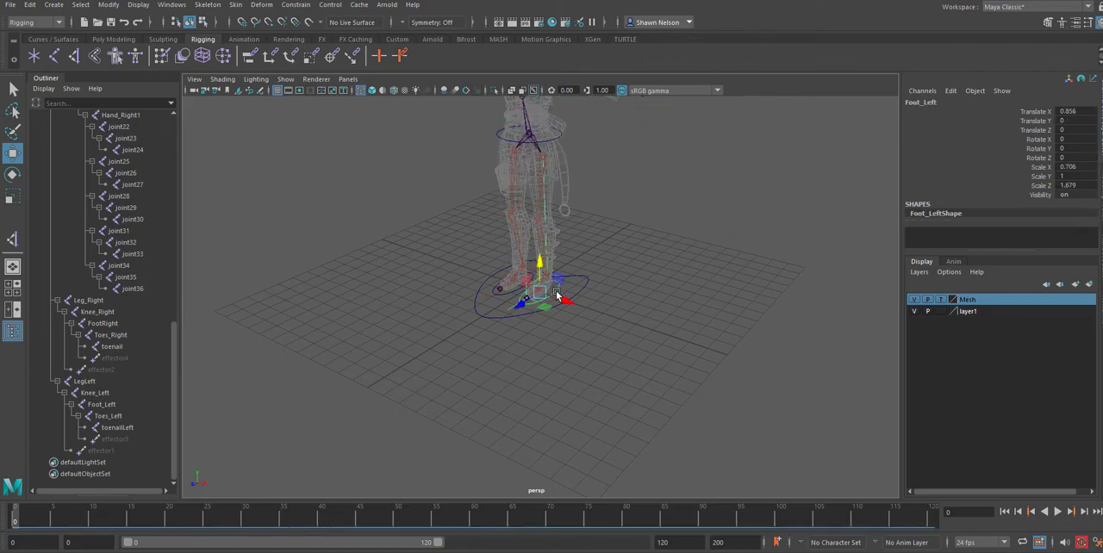
{"action": "key", "text": "f"}
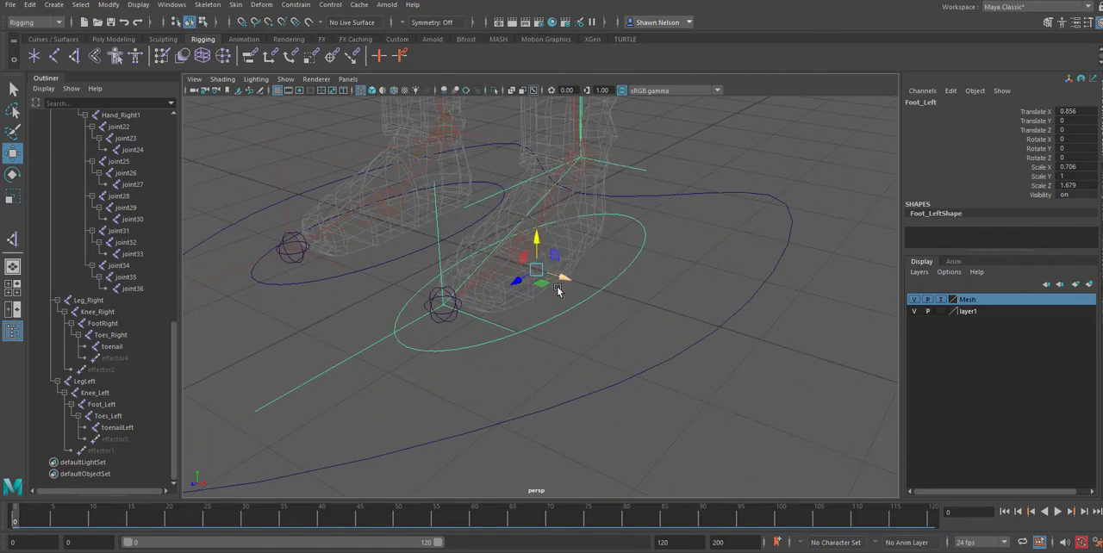
{"action": "left_click_drag", "start_coordinate": [644, 298], "coordinate": [588, 279], "text": "alt"}
{"action": "key", "text": "e"}
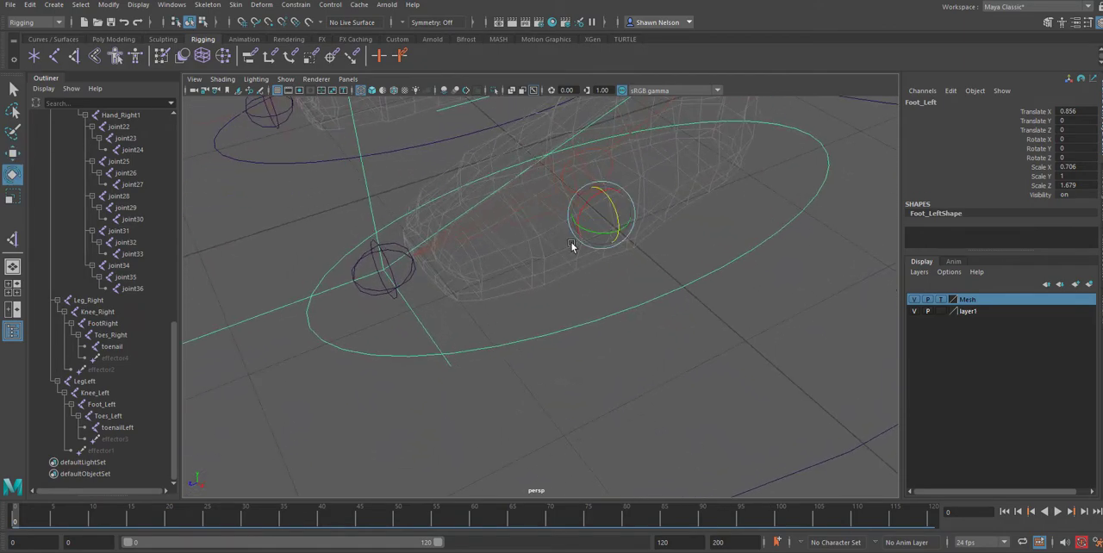
{"action": "left_click_drag", "start_coordinate": [592, 211], "coordinate": [594, 210]}
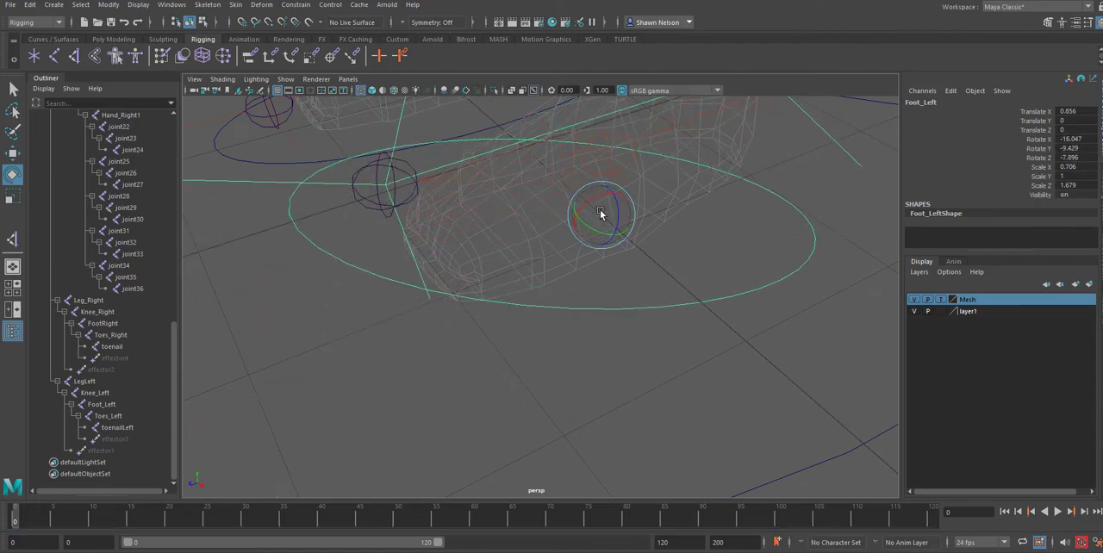
{"action": "key", "text": "ctrl+z"}
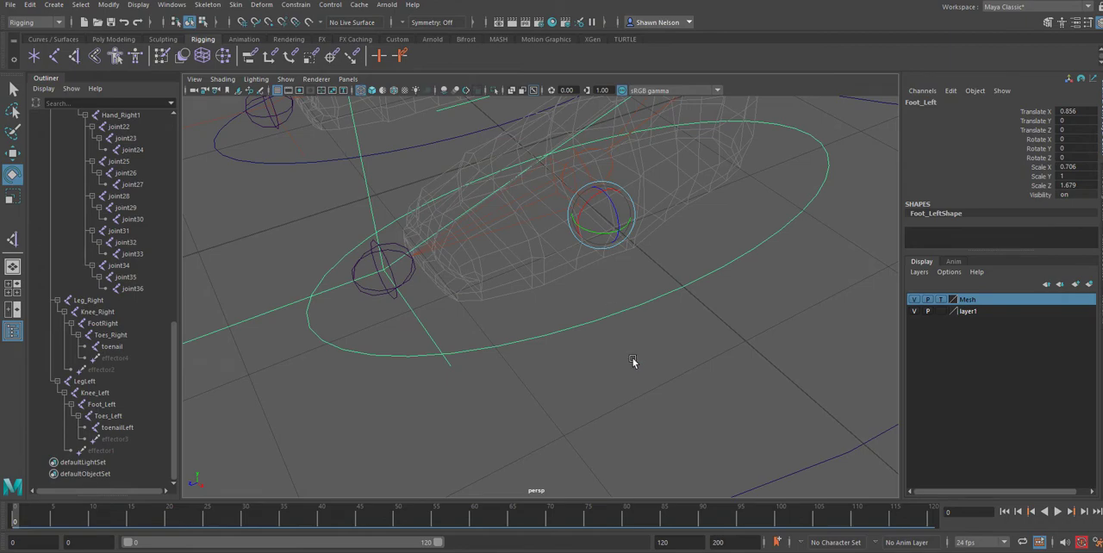
Select every joint of the skeleton in the Outliner, from Root to toenailLeft, leaving out the leg and toe effectors.
{"action": "left_click", "coordinate": [648, 380]}
{"action": "key", "text": "a"}
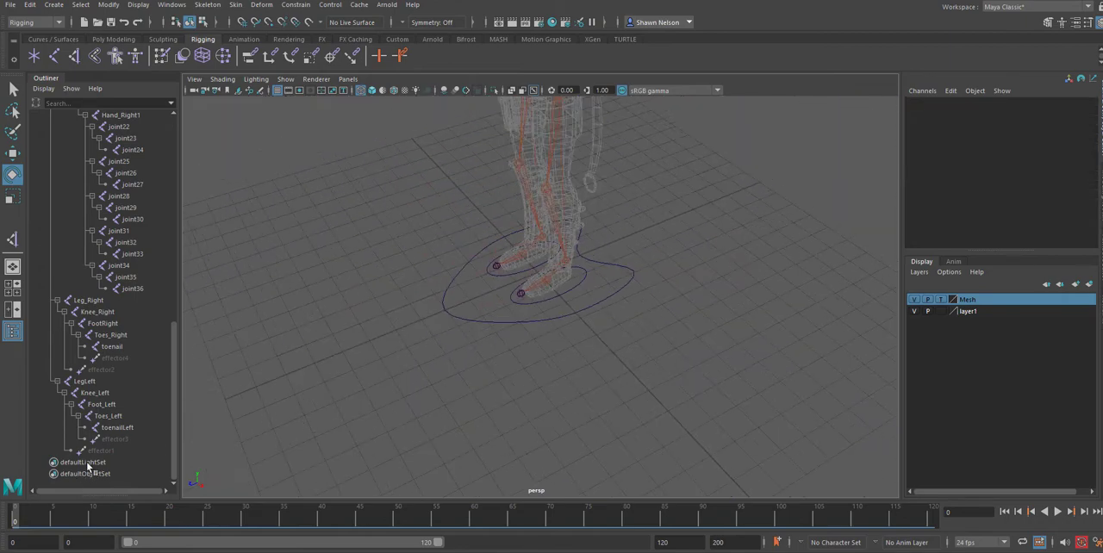
{"action": "left_click", "coordinate": [129, 428]}
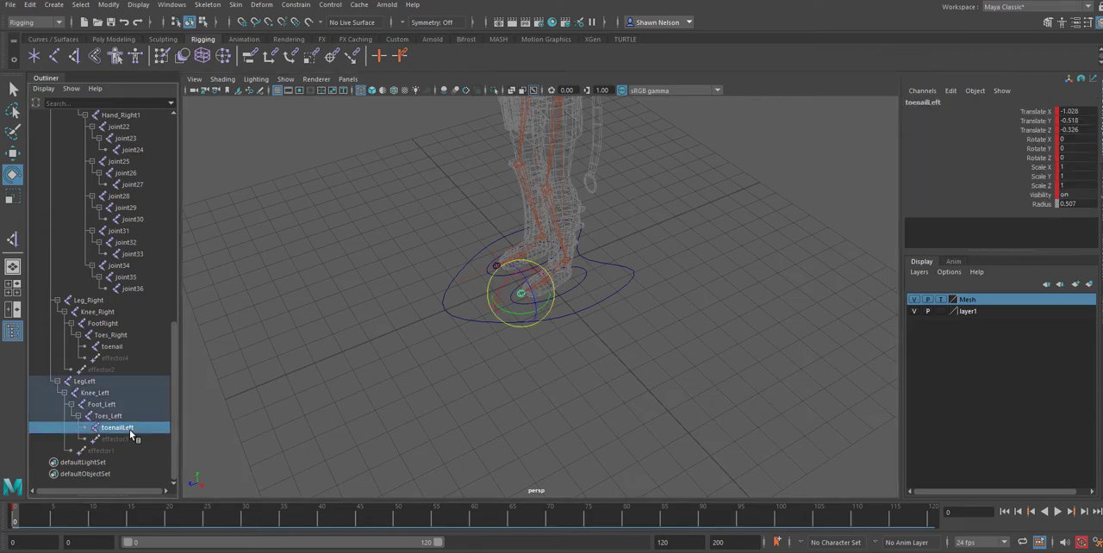
{"action": "left_click", "coordinate": [86, 383]}
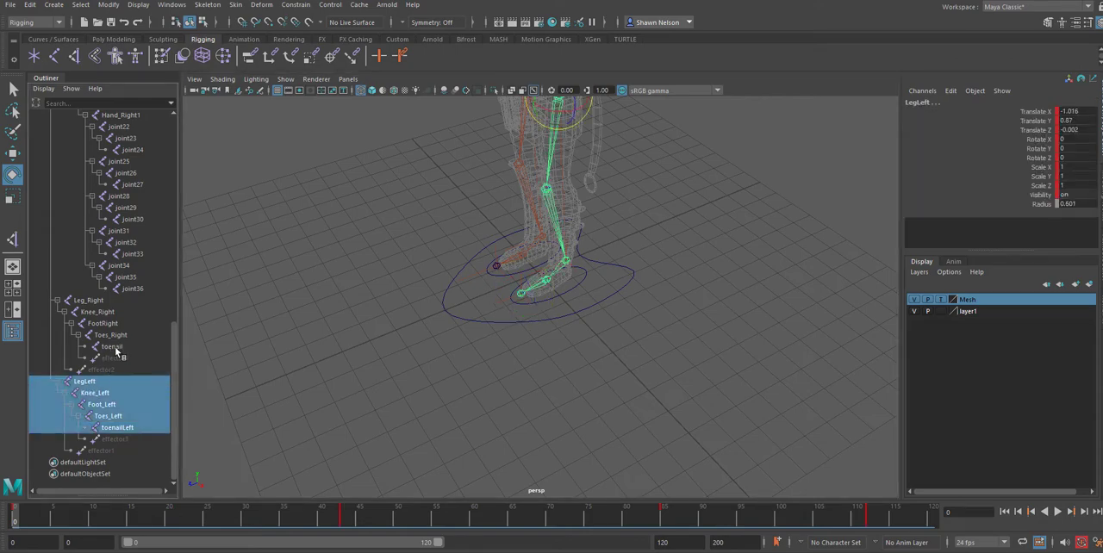
{"action": "left_click", "coordinate": [115, 347], "text": "ctrl"}
{"action": "left_click", "coordinate": [93, 301], "text": "ctrl"}
{"action": "left_click", "coordinate": [129, 290], "text": "ctrl"}
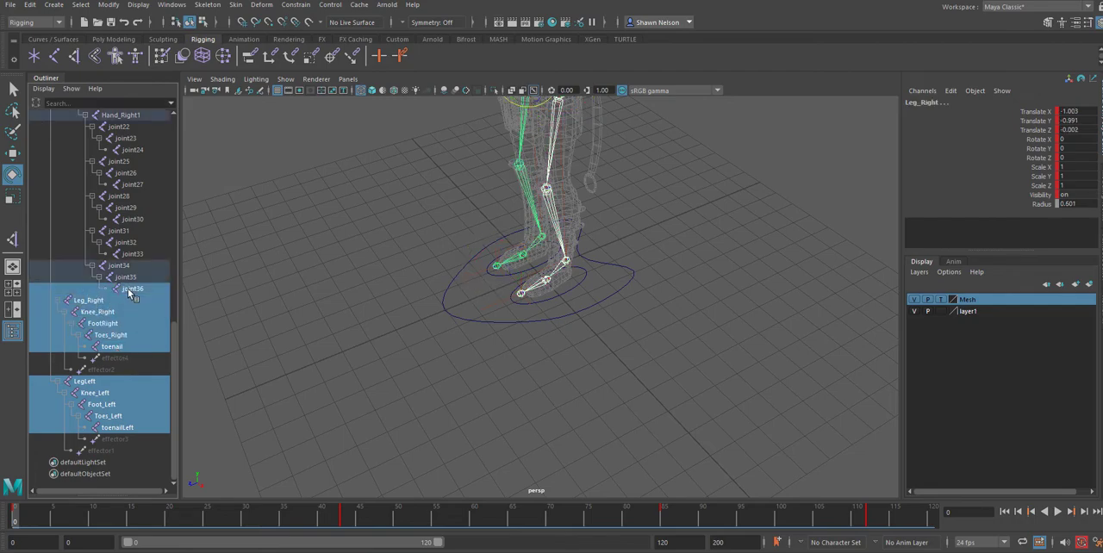
{"action": "left_click_drag", "start_coordinate": [173, 342], "coordinate": [177, 148]}
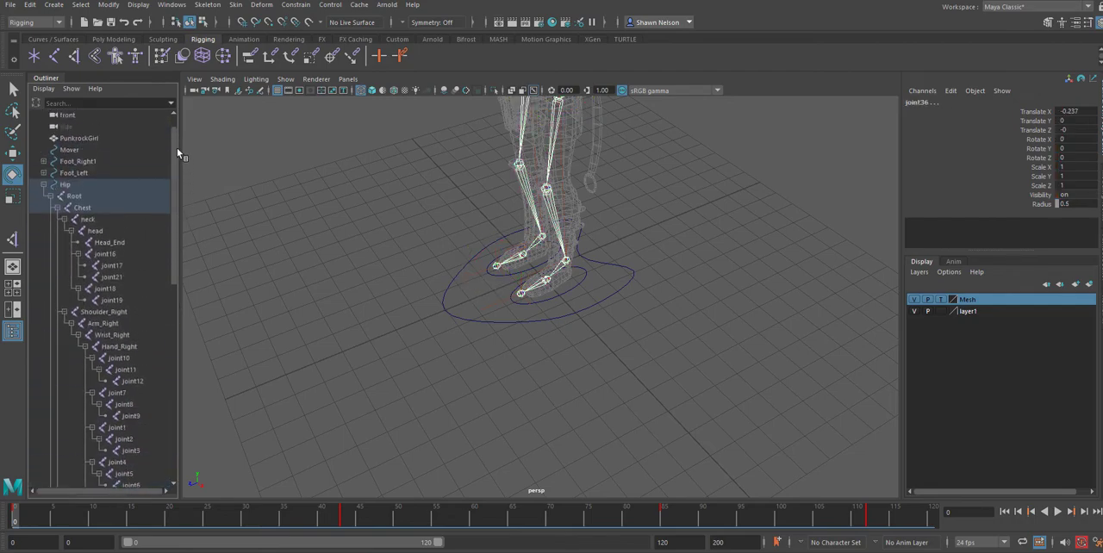
{"action": "left_click", "coordinate": [81, 196]}
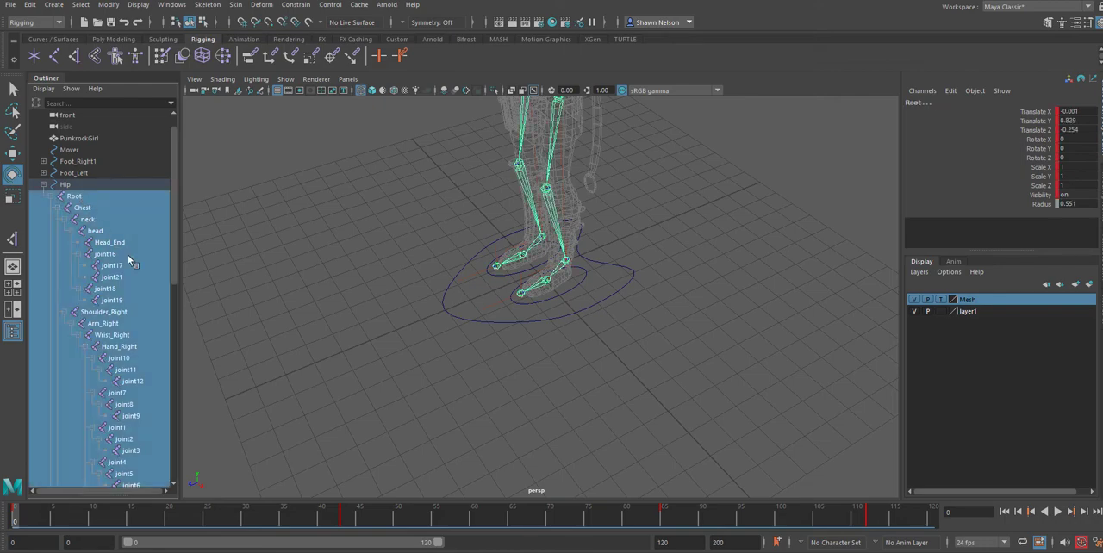
Add the PunkrockGirl mesh to the joint selection, bind the skin to the skeleton, and clear the selection.
{"action": "left_click", "coordinate": [76, 139], "text": "ctrl"}
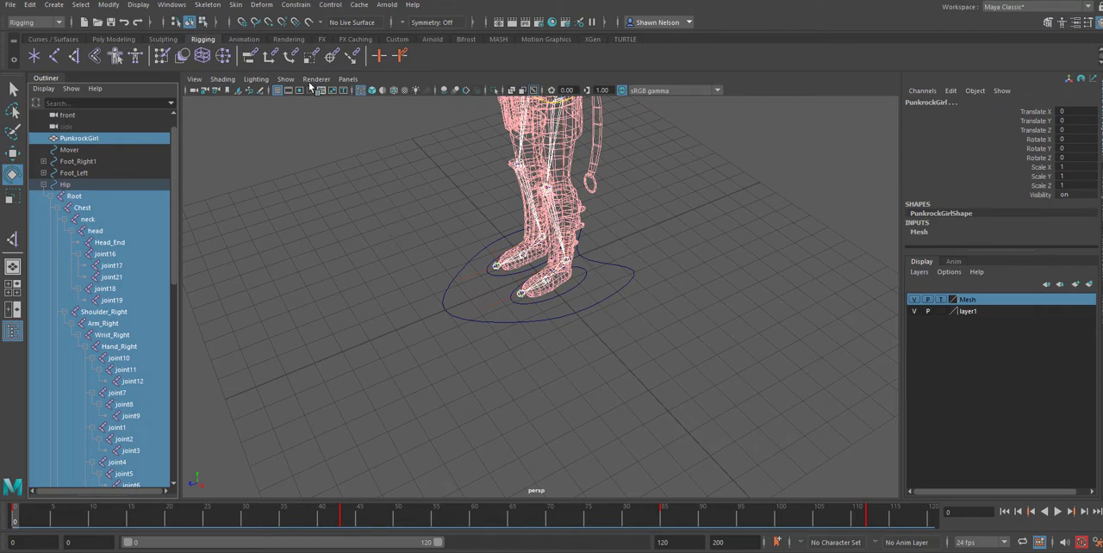
{"action": "left_click", "coordinate": [236, 6]}
{"action": "left_click", "coordinate": [256, 35]}
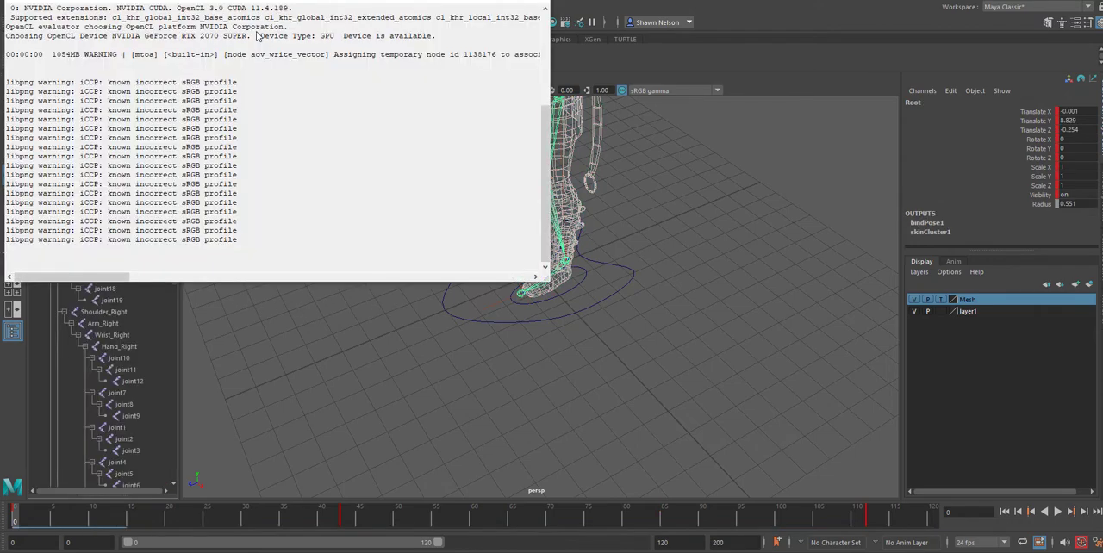
{"action": "left_click", "coordinate": [542, 4]}
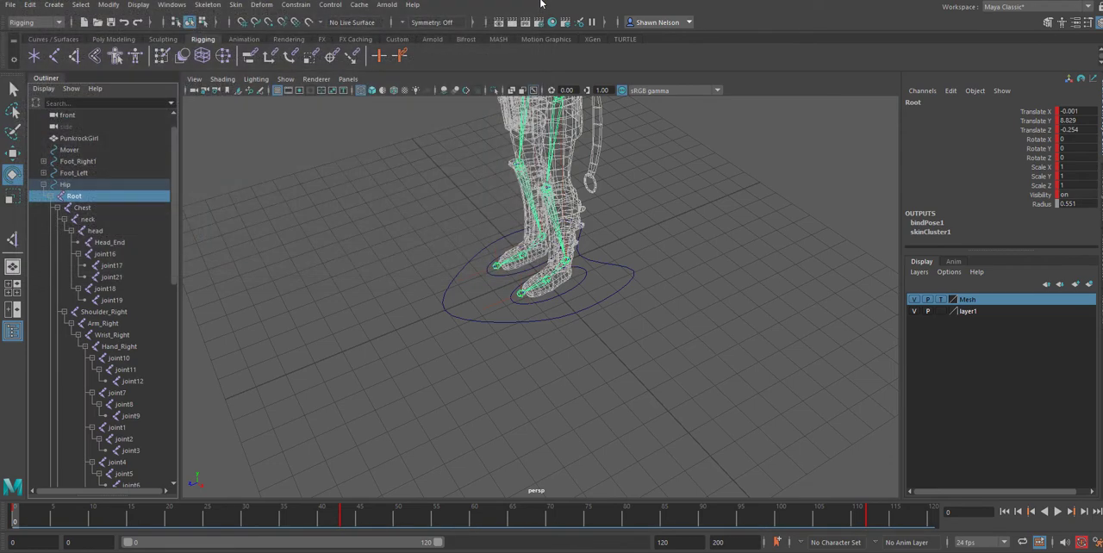
{"action": "left_click", "coordinate": [596, 291]}
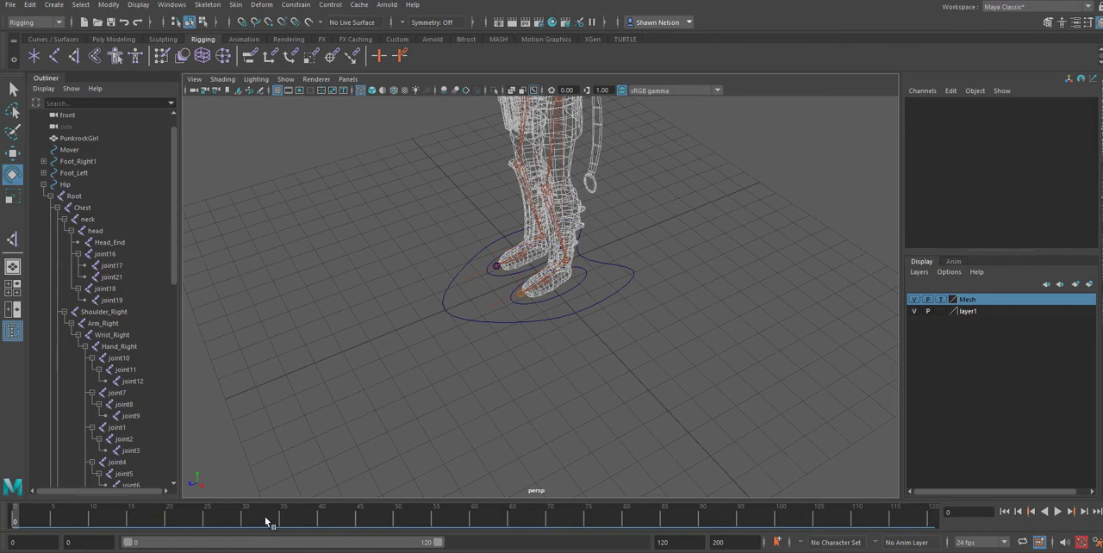
Select the Hip control for moving, and show the character shaded with the Mesh layer set to Reference.
{"action": "mouse_move", "coordinate": [266, 519]}
{"action": "left_mouse_down"}
{"action": "mouse_move", "coordinate": [369, 520]}
{"action": "mouse_move", "coordinate": [1, 466]}
{"action": "left_mouse_up"}
{"action": "left_click_drag", "start_coordinate": [750, 210], "coordinate": [741, 209], "text": "alt"}
{"action": "middle_click_drag", "start_coordinate": [741, 210], "coordinate": [677, 403], "text": "alt"}
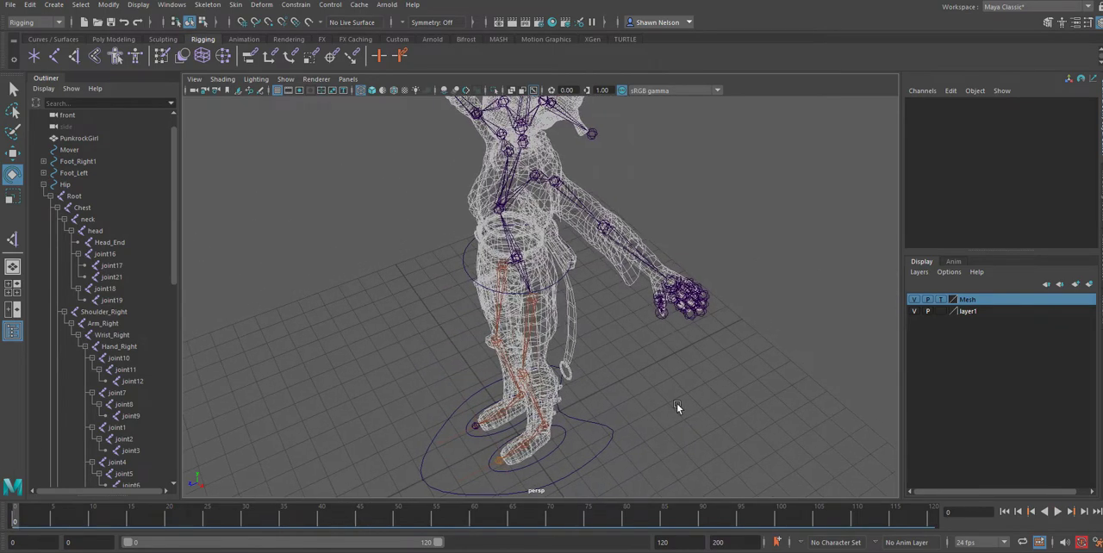
{"action": "left_click_drag", "start_coordinate": [678, 403], "coordinate": [686, 401], "text": "alt"}
{"action": "left_click", "coordinate": [468, 254]}
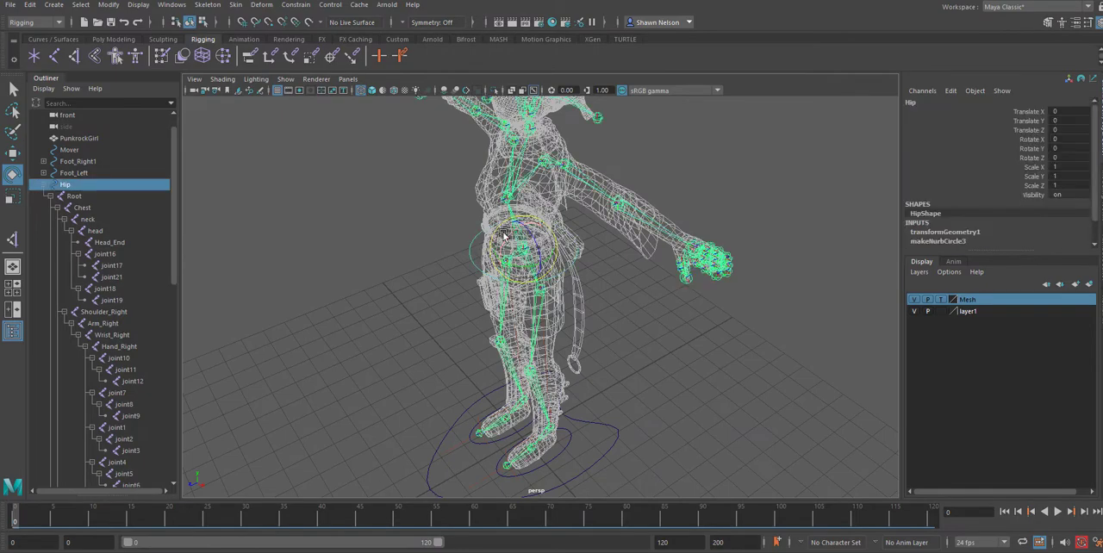
{"action": "key", "text": "w"}
{"action": "key", "text": "5"}
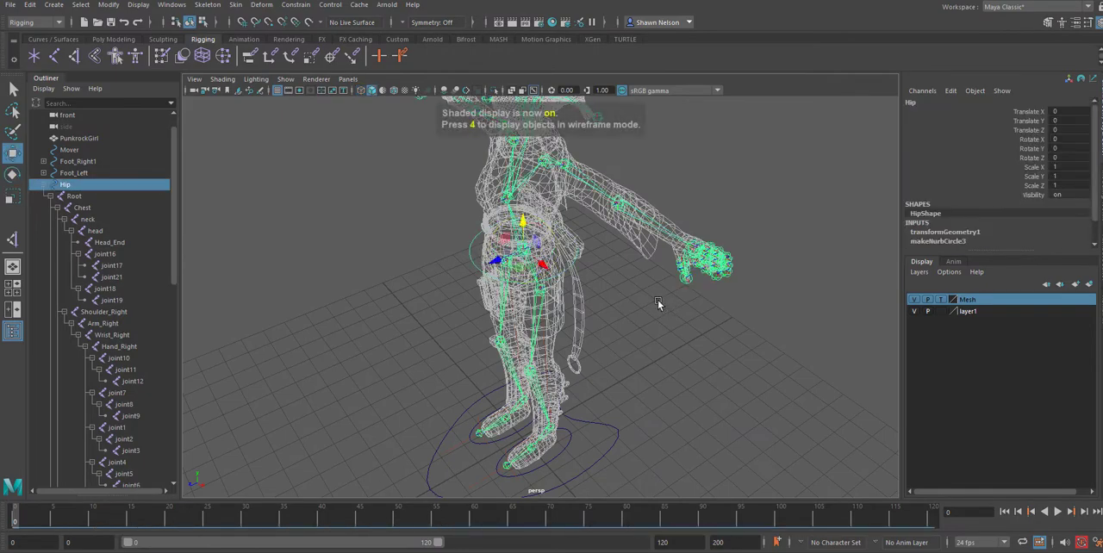
{"action": "left_click", "coordinate": [940, 299]}
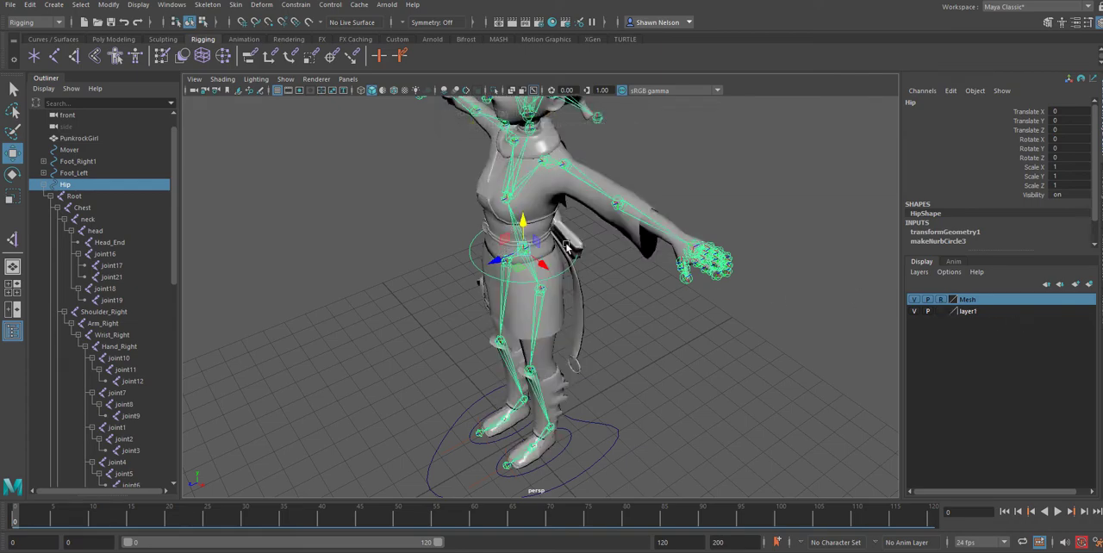
Test the skinned legs by lowering the Hip control to about -4.356 along Y, and undo back to about -0.233.
{"action": "mouse_move", "coordinate": [514, 236]}
{"action": "left_mouse_down"}
{"action": "mouse_move", "coordinate": [514, 311]}
{"action": "mouse_move", "coordinate": [510, 231]}
{"action": "left_mouse_up"}
{"action": "left_click_drag", "start_coordinate": [610, 390], "coordinate": [678, 372], "text": "alt"}
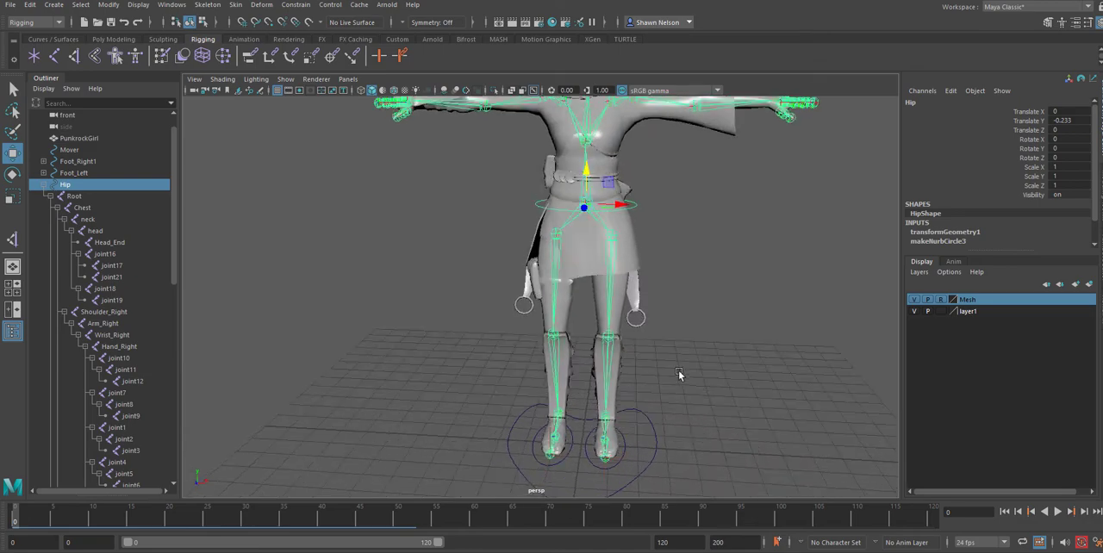
{"action": "left_click_drag", "start_coordinate": [588, 173], "coordinate": [629, 340]}
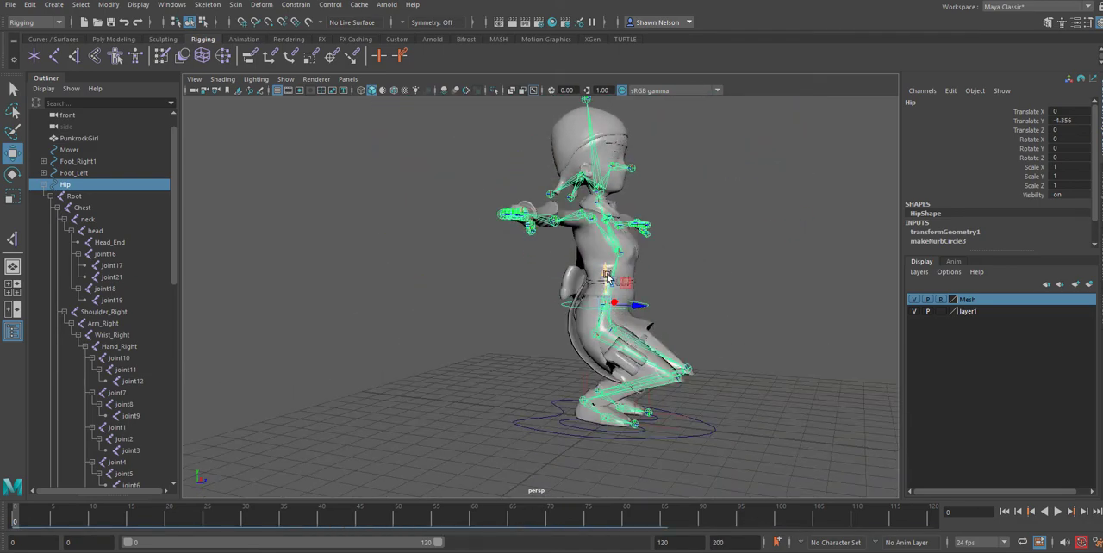
{"action": "left_click_drag", "start_coordinate": [628, 286], "coordinate": [628, 405]}
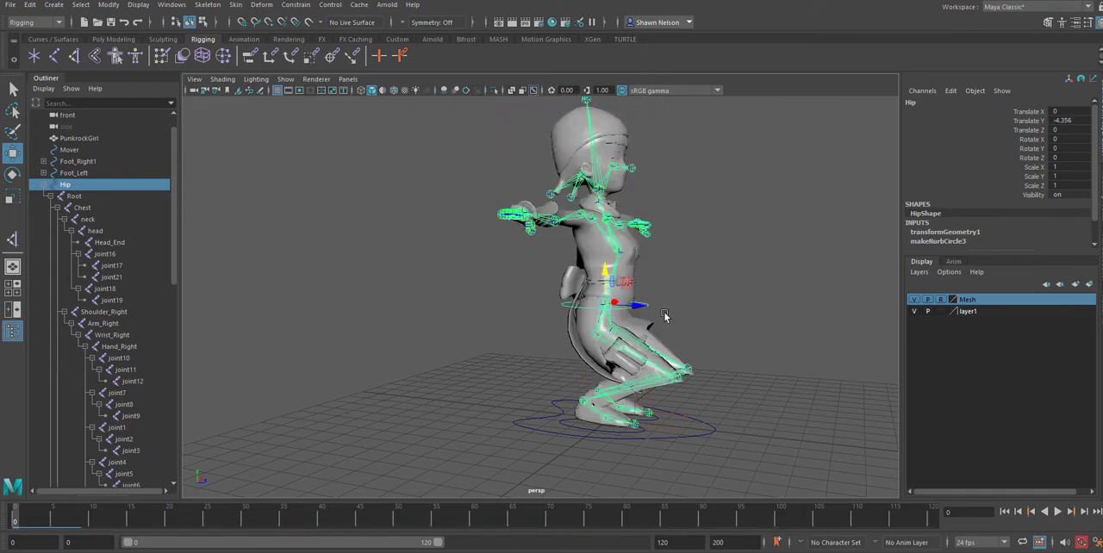
{"action": "key", "text": "ctrl+z"}
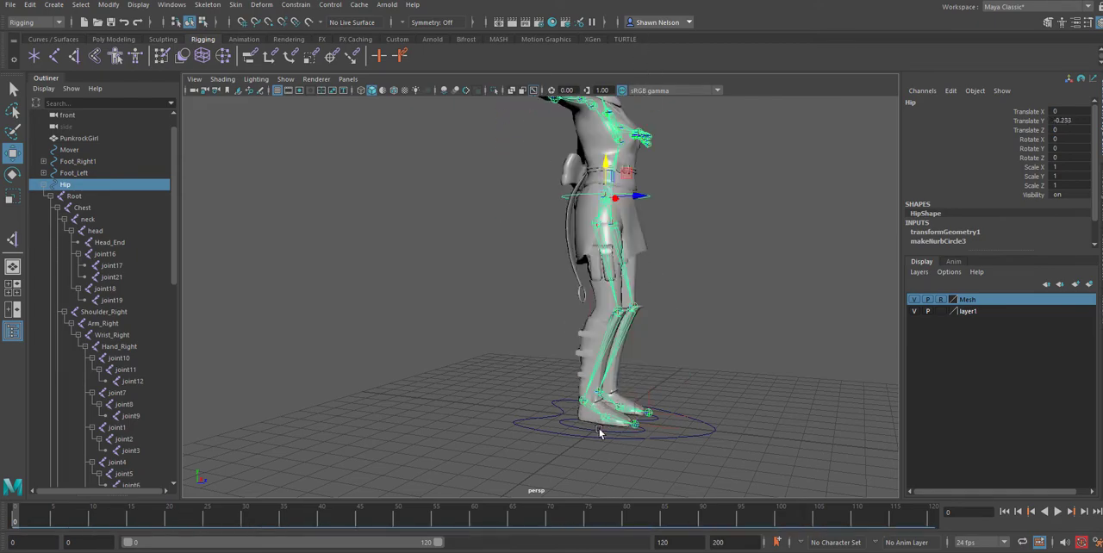
Test the skinned right foot by moving the Foot_Right1 control about 1.023 along Z and rotating it, and undo the changes.
{"action": "left_click", "coordinate": [599, 431]}
{"action": "left_click_drag", "start_coordinate": [758, 416], "coordinate": [713, 434], "text": "alt"}
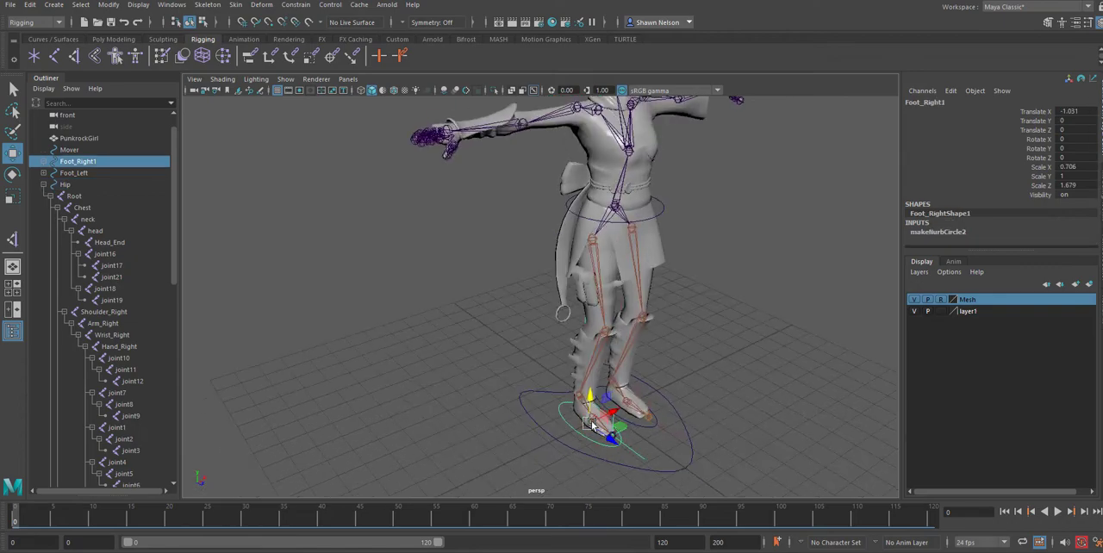
{"action": "left_click_drag", "start_coordinate": [612, 441], "coordinate": [641, 381]}
{"action": "key", "text": "e"}
{"action": "key", "text": "ctrl+z"}
{"action": "key", "text": "ctrl+z"}
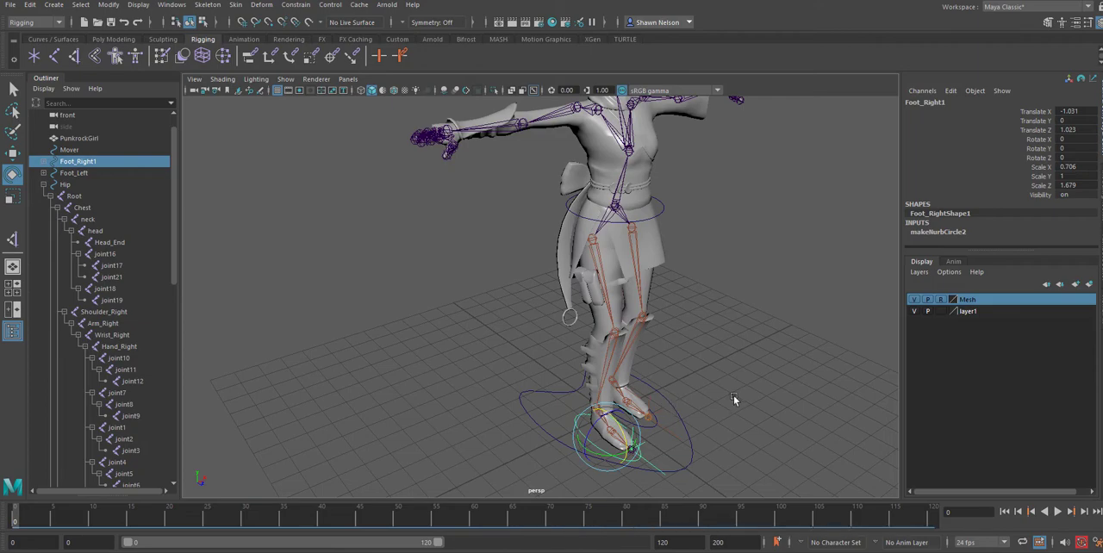
{"action": "key", "text": "ctrl+z"}
Clear the selection and save the scene, accepting the student version notice.
{"action": "left_click", "coordinate": [735, 399]}
{"action": "key", "text": "ctrl+s"}
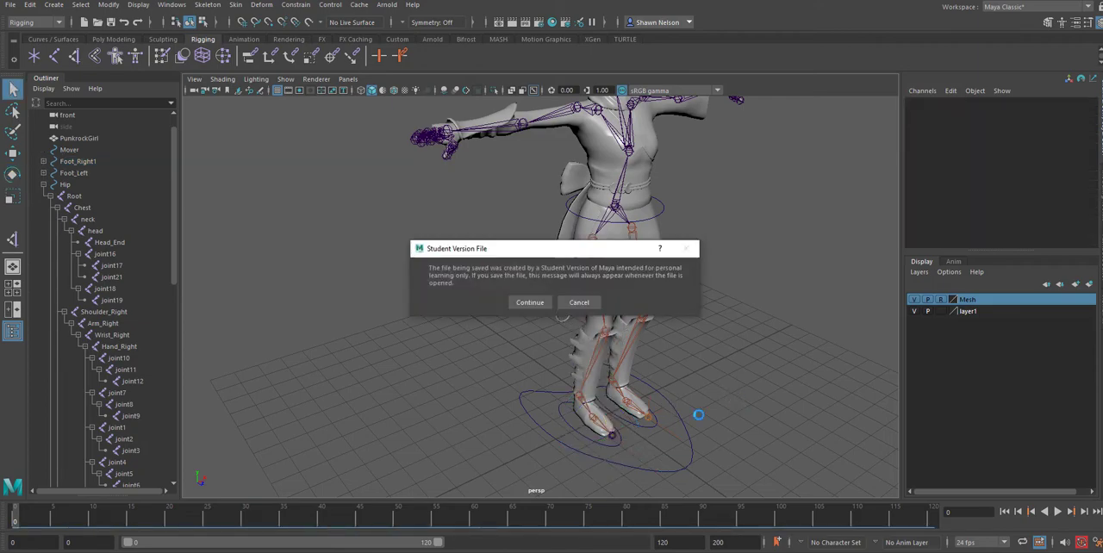
{"action": "left_click", "coordinate": [530, 303]}
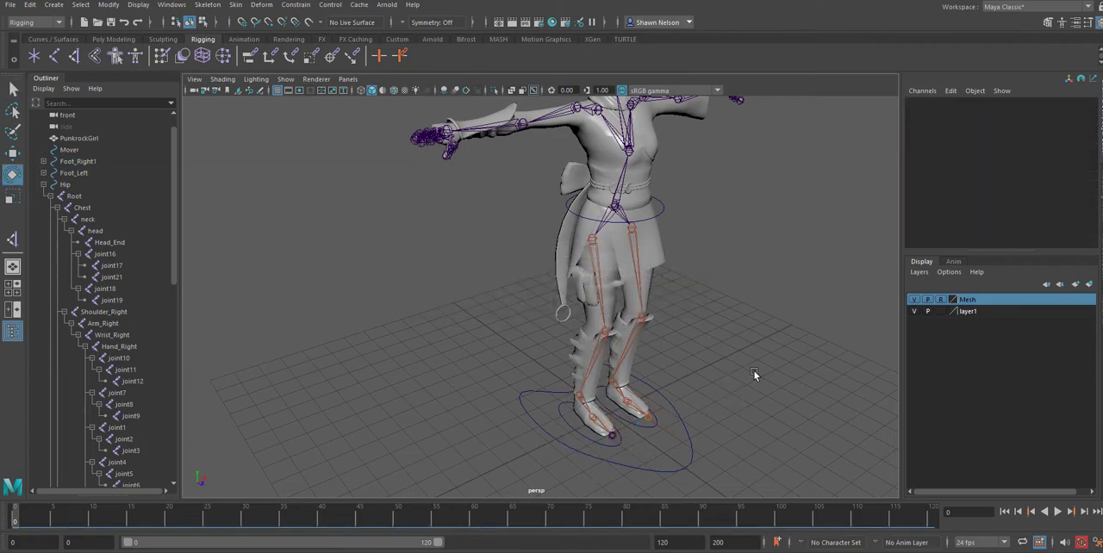
Filter the Outliner to show only joints and polygon objects.
{"action": "left_click_drag", "start_coordinate": [754, 370], "coordinate": [689, 338], "text": "alt"}
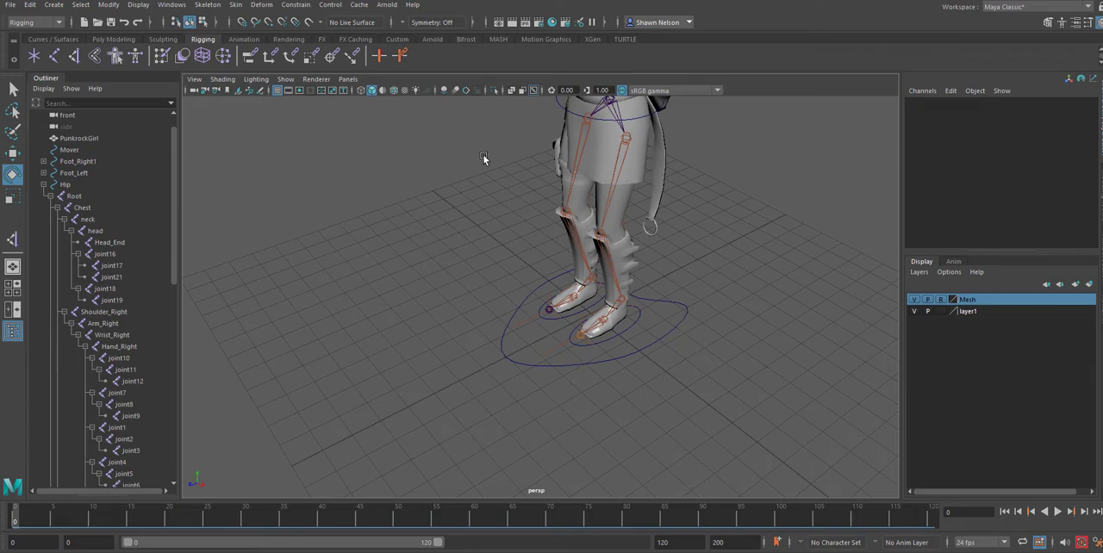
{"action": "scroll", "coordinate": [103, 250], "scroll_direction": "down", "scroll_amount": 15}
{"action": "scroll", "coordinate": [103, 250], "scroll_direction": "up", "scroll_amount": 10}
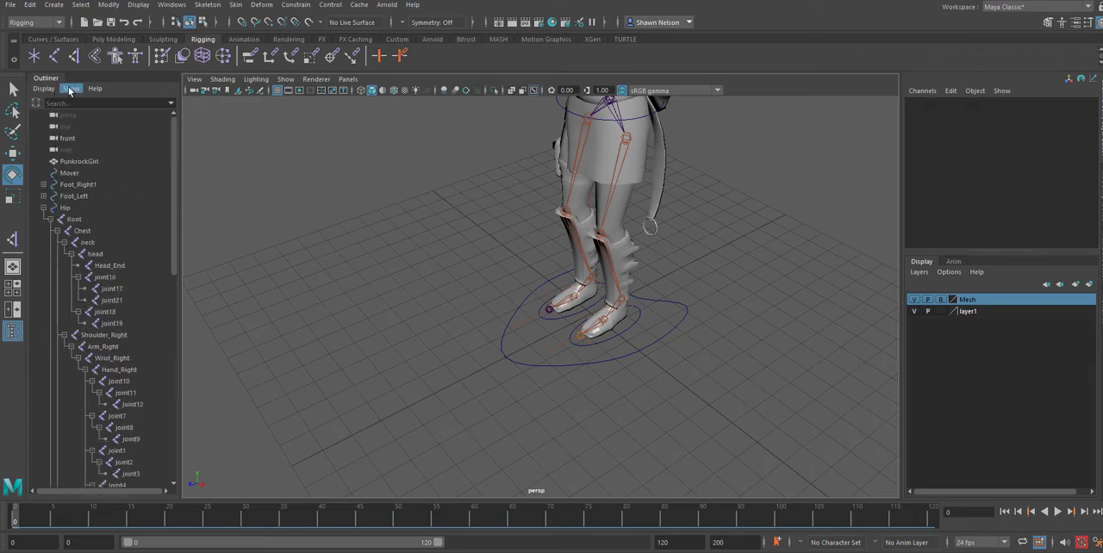
{"action": "left_click", "coordinate": [71, 89]}
{"action": "mouse_move", "coordinate": [110, 109]}
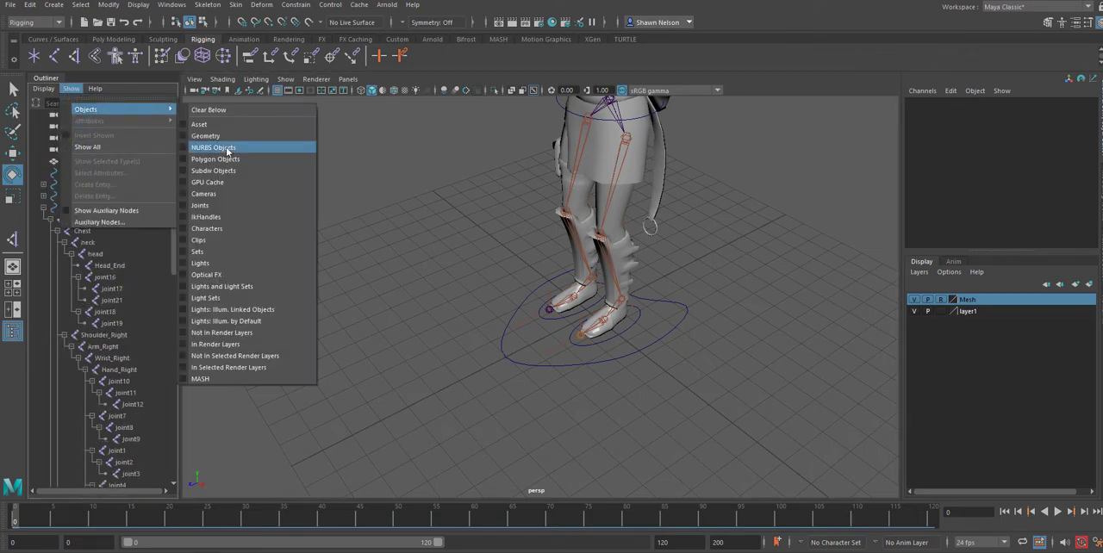
{"action": "left_click", "coordinate": [206, 205]}
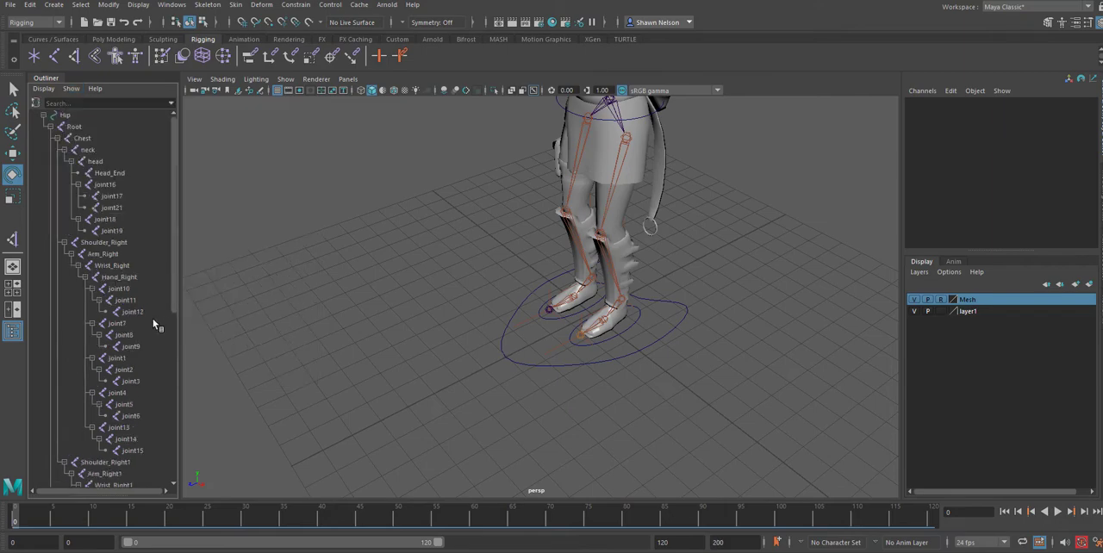
{"action": "left_click", "coordinate": [73, 90]}
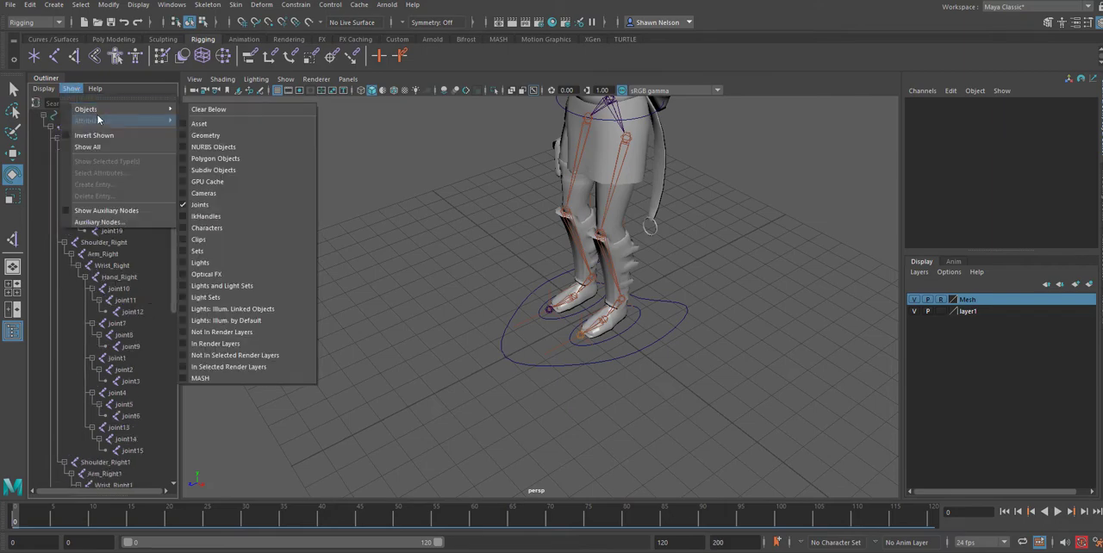
{"action": "mouse_move", "coordinate": [98, 110]}
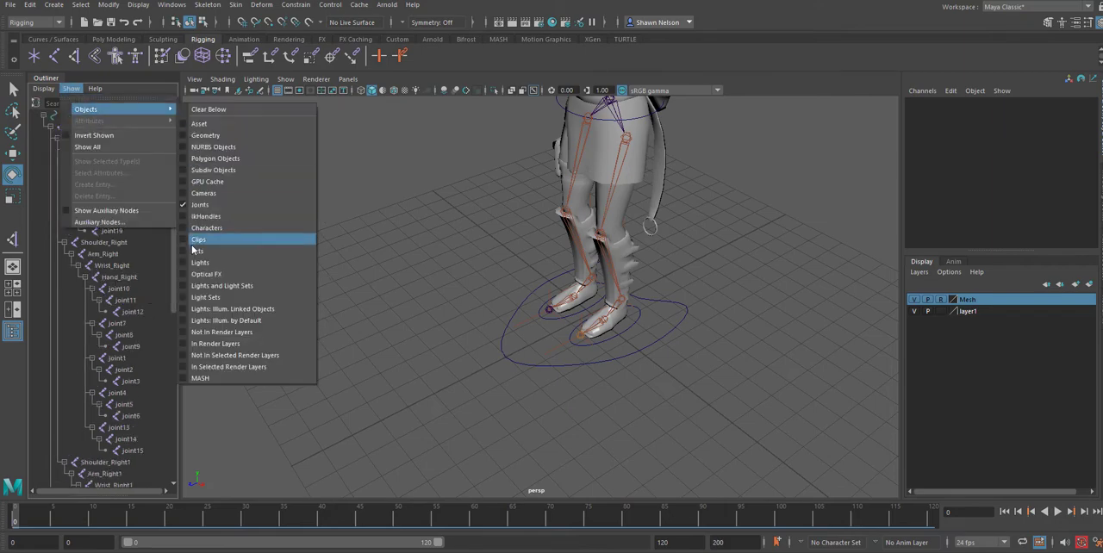
{"action": "left_click", "coordinate": [197, 158]}
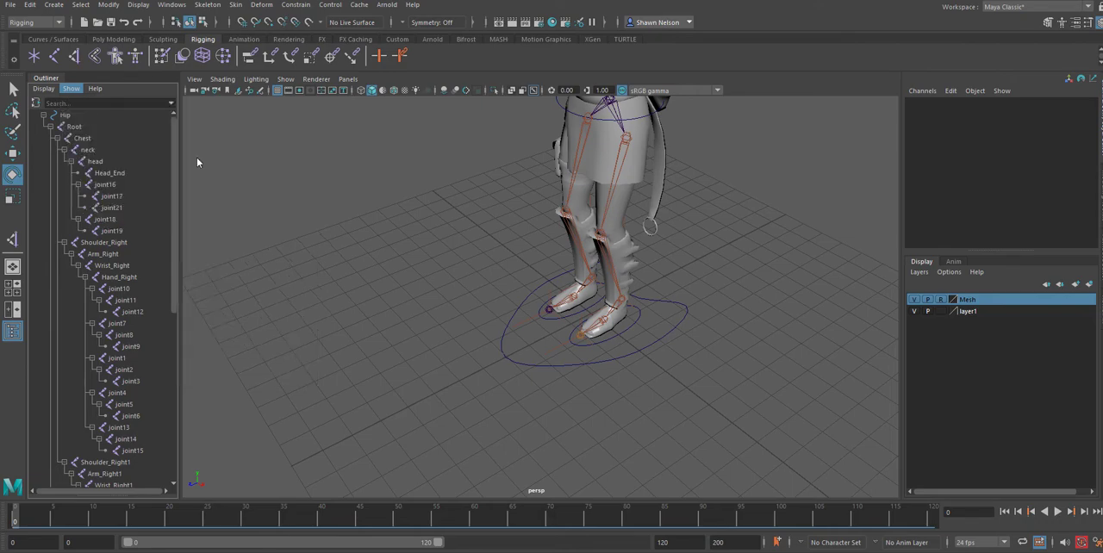
Select the PunkrockGirl mesh together with all joints from Root to toenailLeft in the filtered Outliner.
{"action": "scroll", "coordinate": [127, 242], "scroll_direction": "down", "scroll_amount": 9}
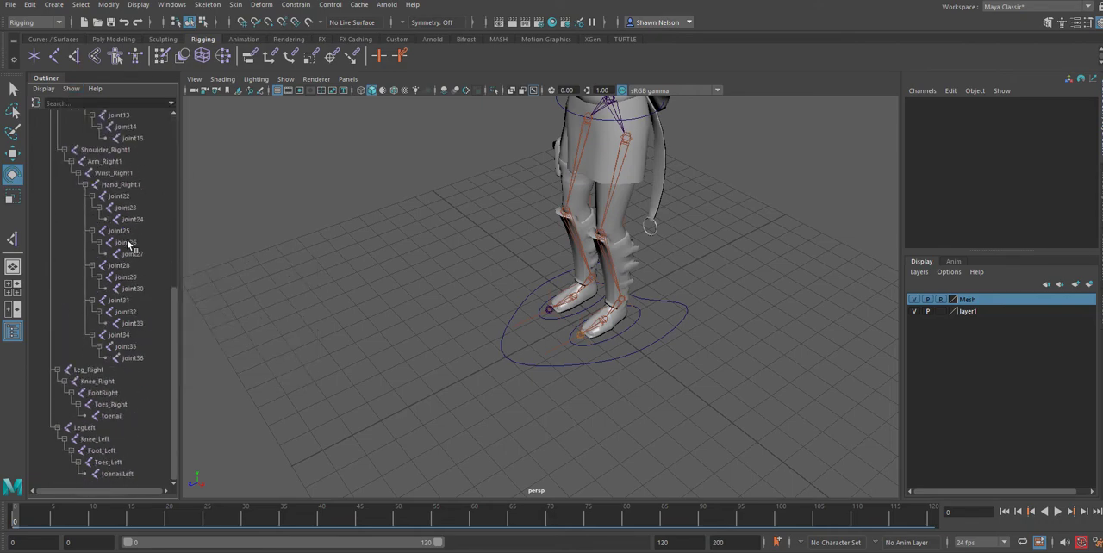
{"action": "scroll", "coordinate": [119, 300], "scroll_direction": "up", "scroll_amount": 4}
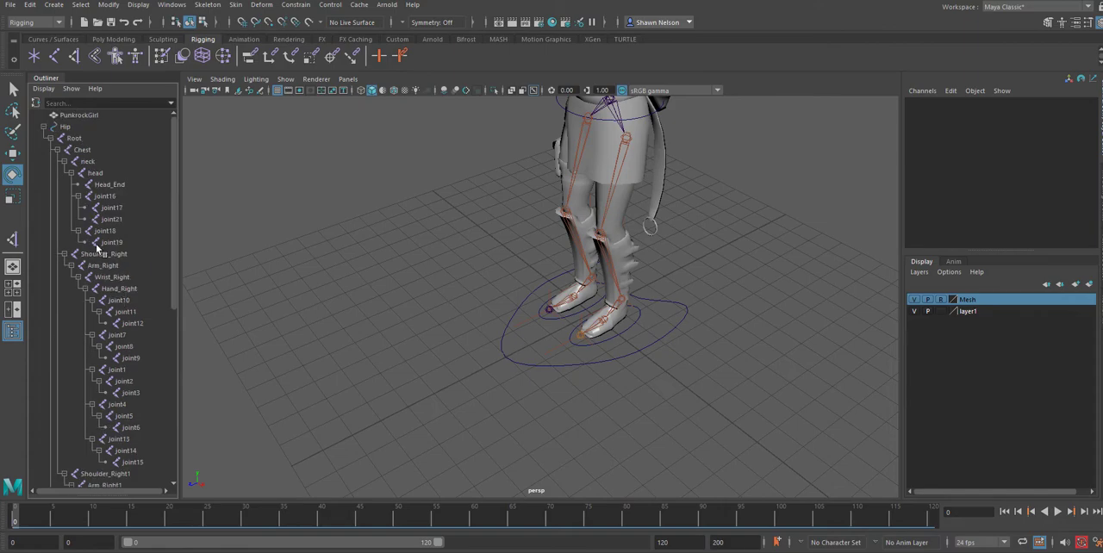
{"action": "left_click", "coordinate": [76, 139]}
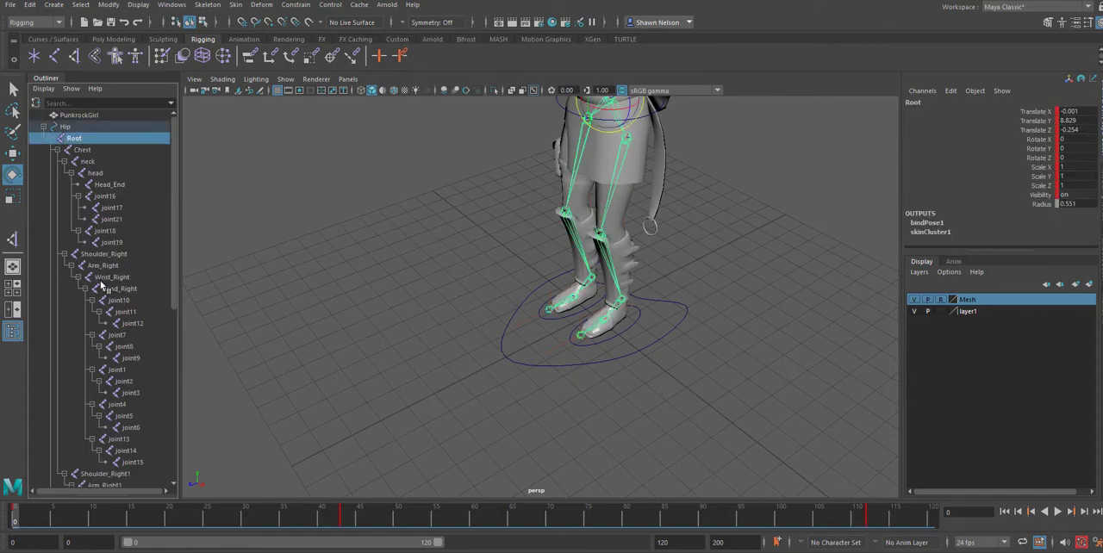
{"action": "left_click", "coordinate": [96, 118]}
{"action": "scroll", "coordinate": [141, 409], "scroll_direction": "down", "scroll_amount": 8}
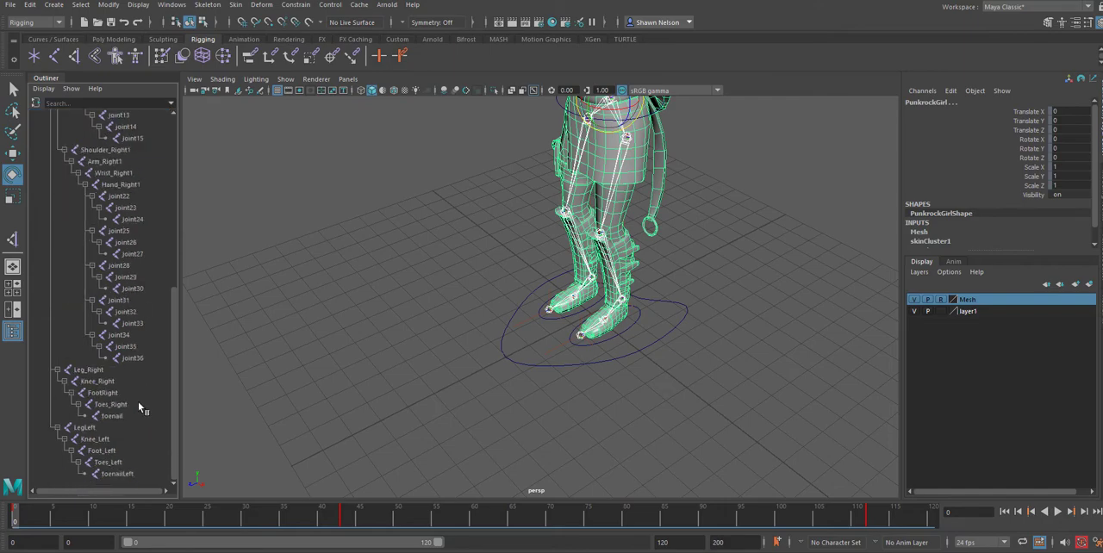
{"action": "left_click", "coordinate": [123, 474], "text": "shift"}
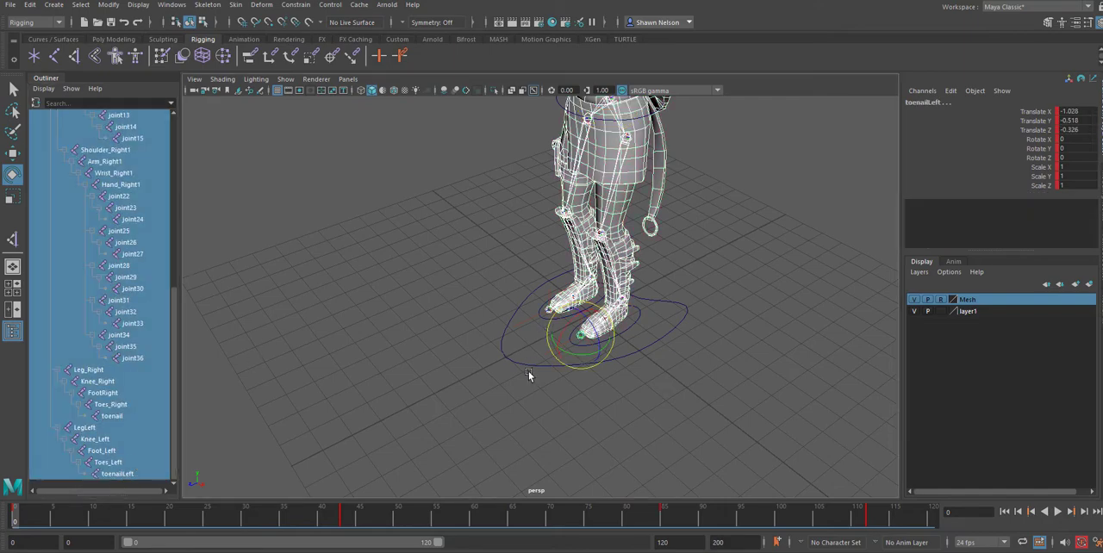
Parent the Foot_Left and Foot_Right1 controls under the Mover control.
{"action": "left_click", "coordinate": [571, 385]}
{"action": "left_click", "coordinate": [547, 317]}
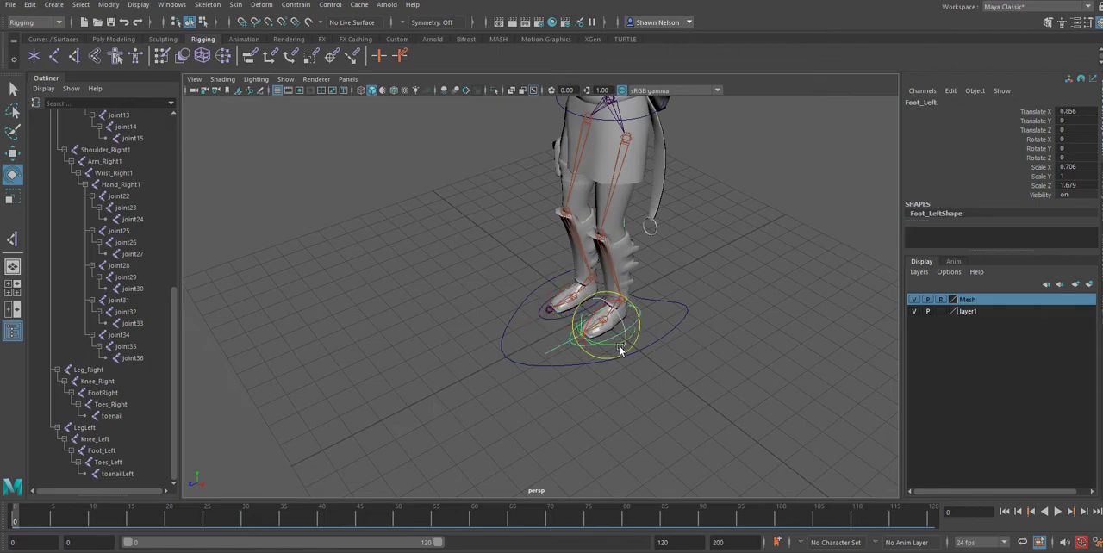
{"action": "left_click", "coordinate": [552, 323]}
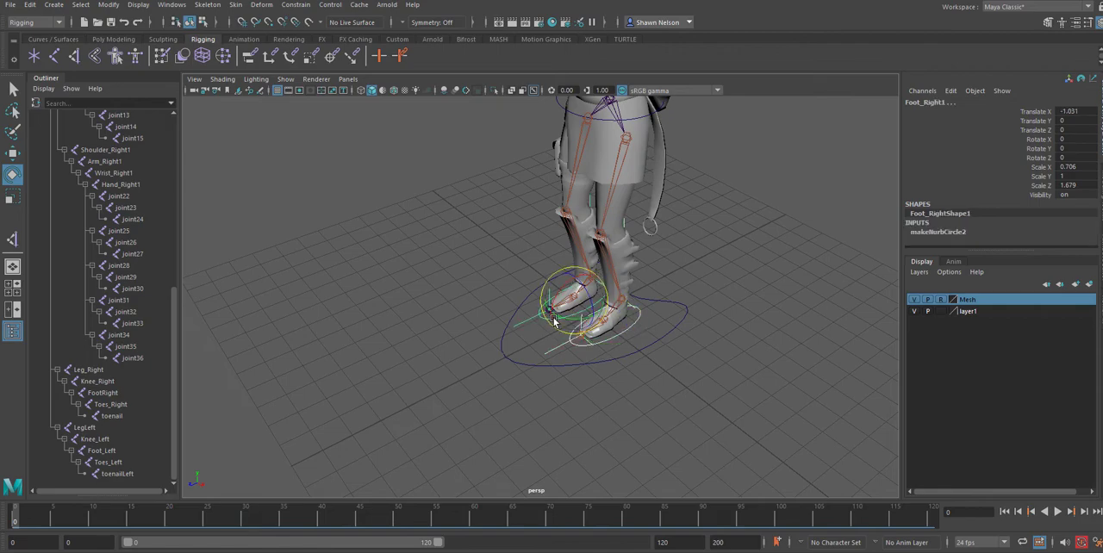
{"action": "left_click", "coordinate": [528, 365]}
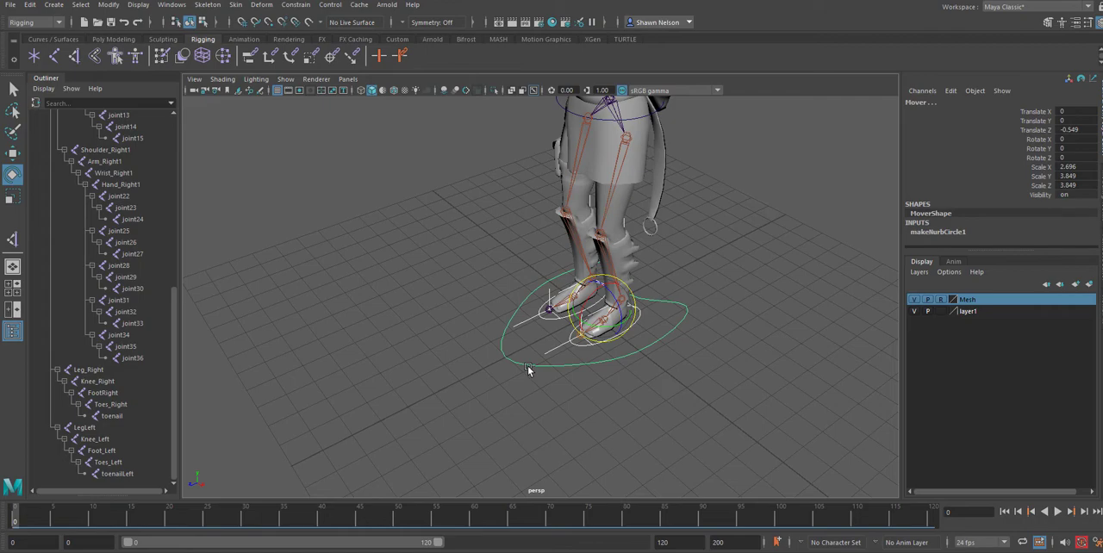
{"action": "key", "text": "ctrl+z"}
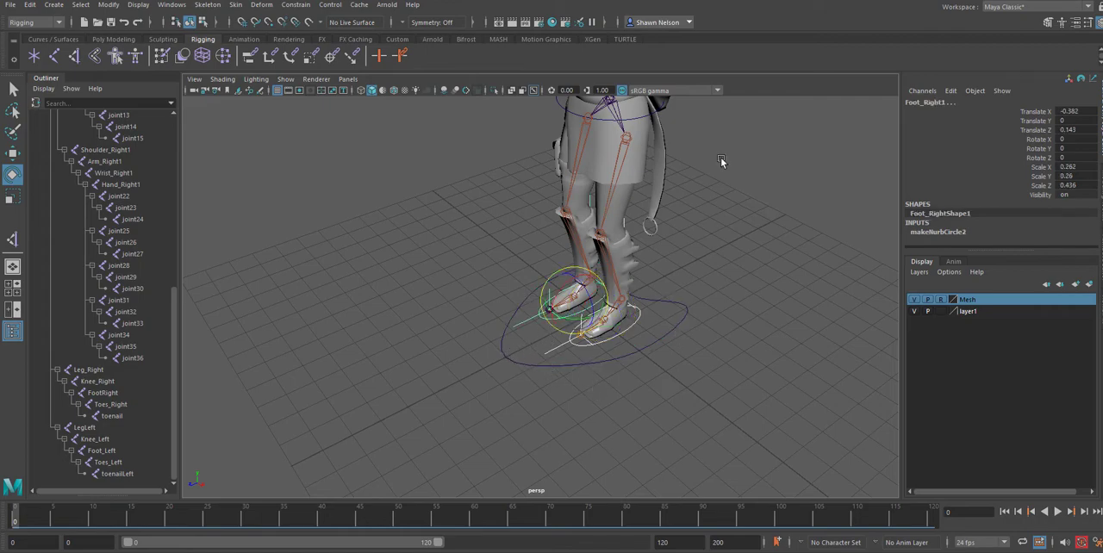
Parent the Hip control under the Mover control.
{"action": "scroll", "coordinate": [711, 207], "scroll_direction": "down", "scroll_amount": 5}
{"action": "left_click", "coordinate": [617, 321]}
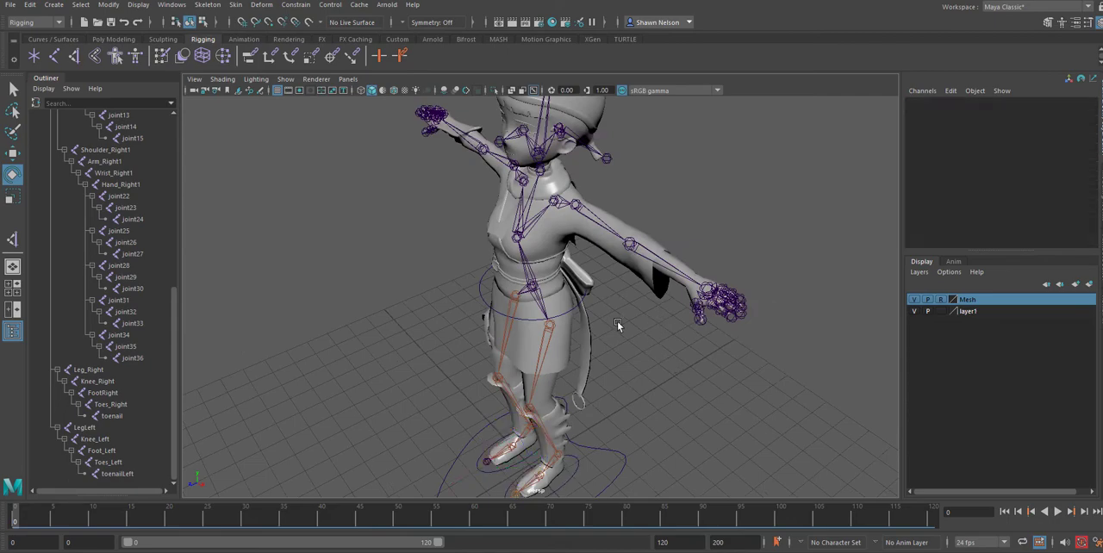
{"action": "left_click", "coordinate": [569, 314]}
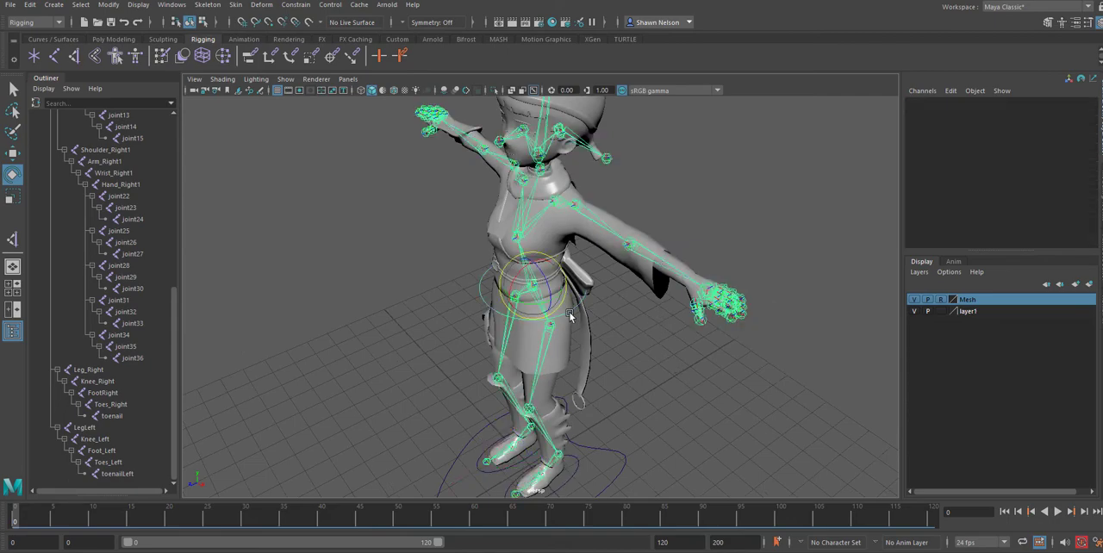
{"action": "left_click", "coordinate": [611, 451]}
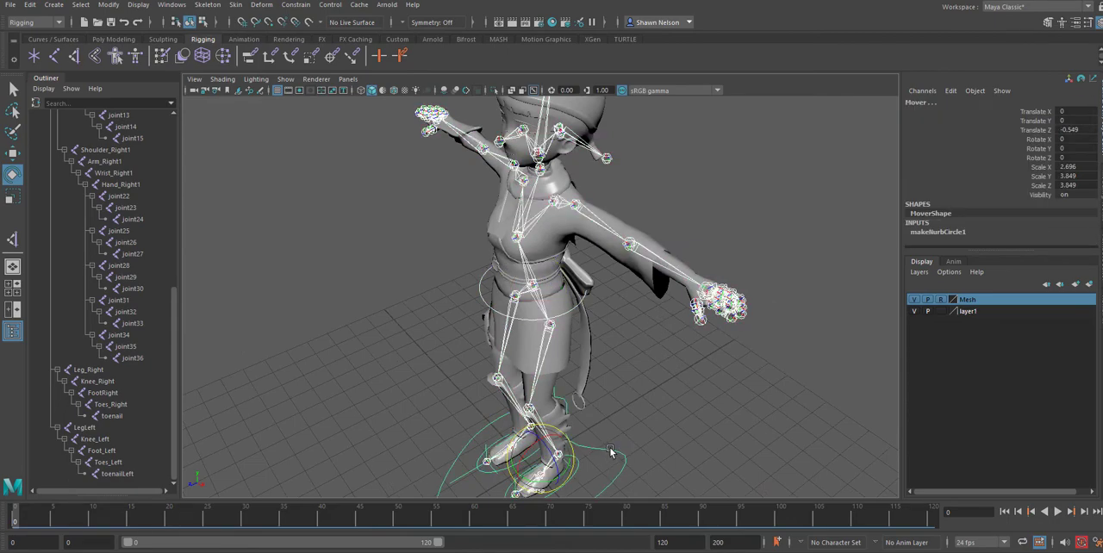
{"action": "key", "text": "ctrl+z"}
{"action": "scroll", "coordinate": [657, 399], "scroll_direction": "down", "scroll_amount": 5}
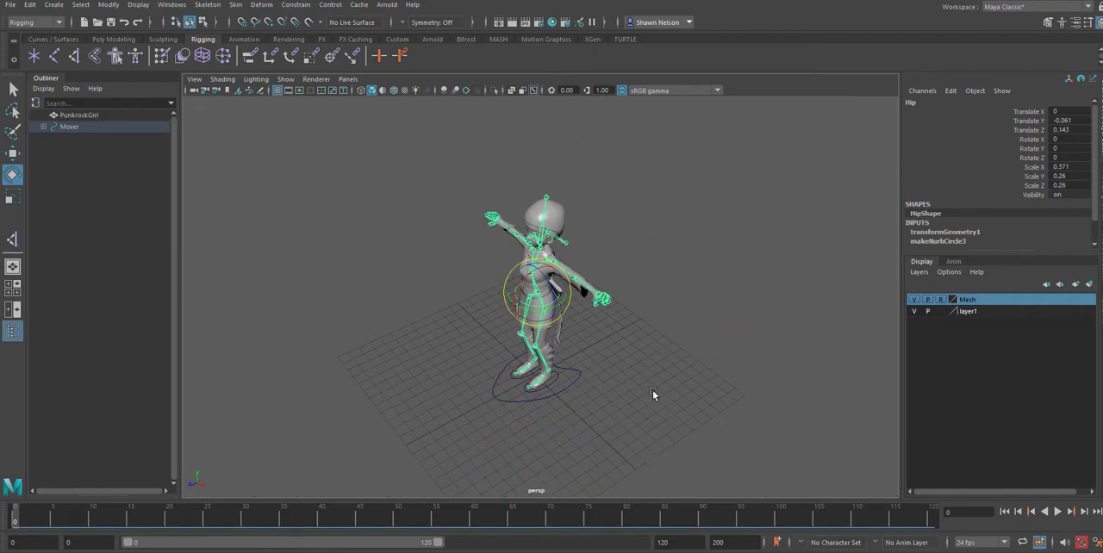
Test the whole rig by moving the Mover control along Z, and undo back through the Hip parenting.
{"action": "left_click", "coordinate": [605, 396]}
{"action": "left_click", "coordinate": [573, 385]}
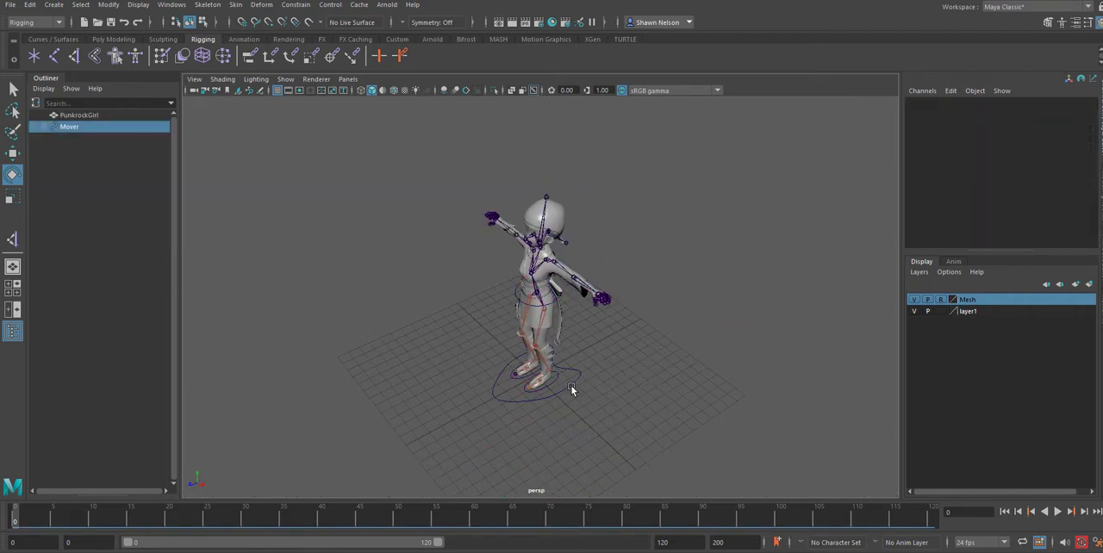
{"action": "key", "text": "w"}
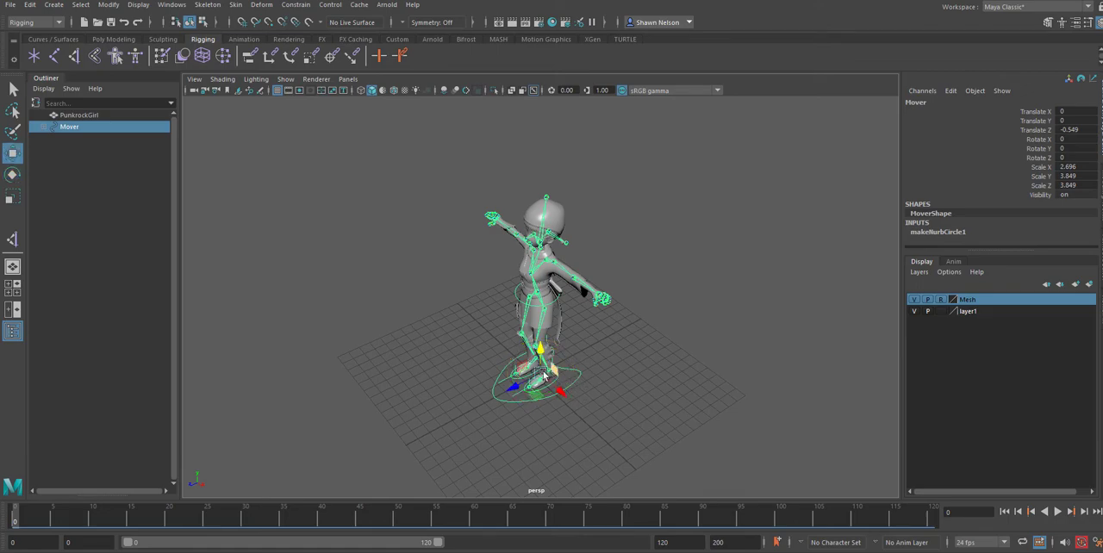
{"action": "left_click_drag", "start_coordinate": [528, 377], "coordinate": [503, 397]}
{"action": "key", "text": "ctrl+z"}
{"action": "left_click", "coordinate": [656, 402]}
{"action": "key", "text": "ctrl+z"}
{"action": "key", "text": "ctrl+z"}
{"action": "key", "text": "ctrl+z"}
{"action": "key", "text": "ctrl+z"}
{"action": "key", "text": "ctrl+z"}
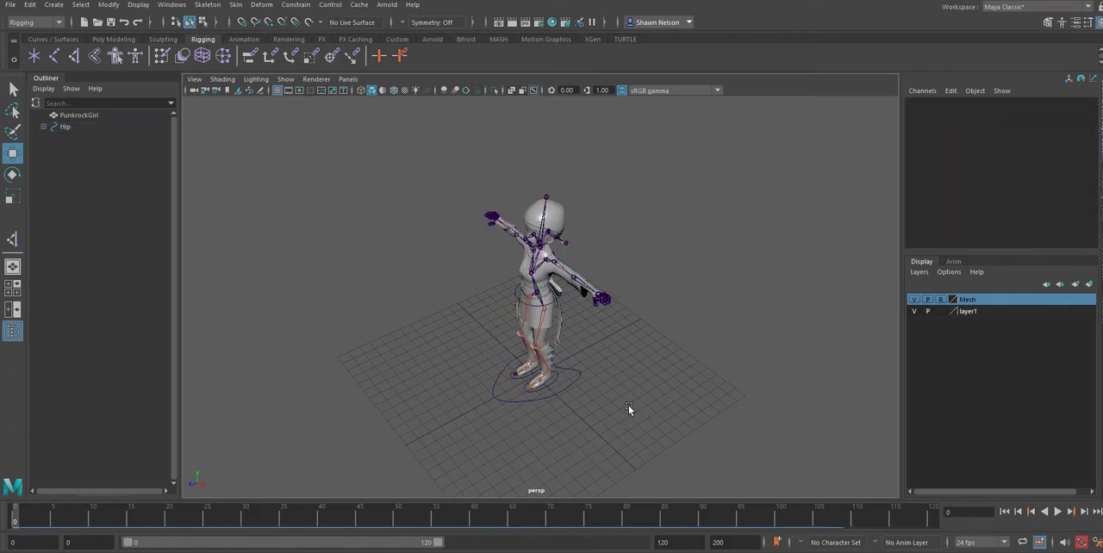
Retest the Mover control by moving it along Z, the second time to about 0.199, and undo the moves.
{"action": "left_click", "coordinate": [505, 399]}
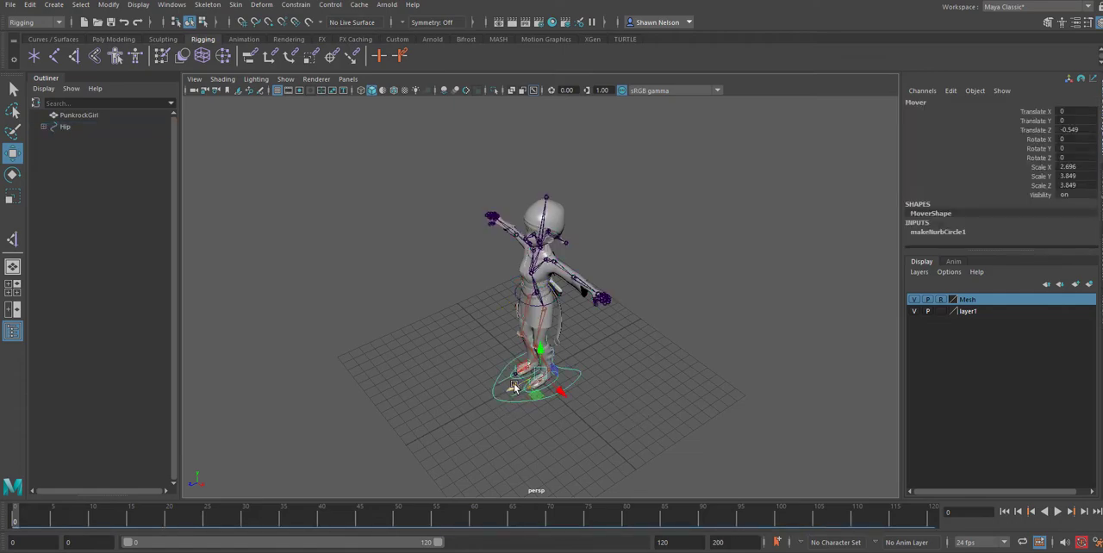
{"action": "left_click_drag", "start_coordinate": [515, 392], "coordinate": [615, 358]}
{"action": "key", "text": "ctrl+z"}
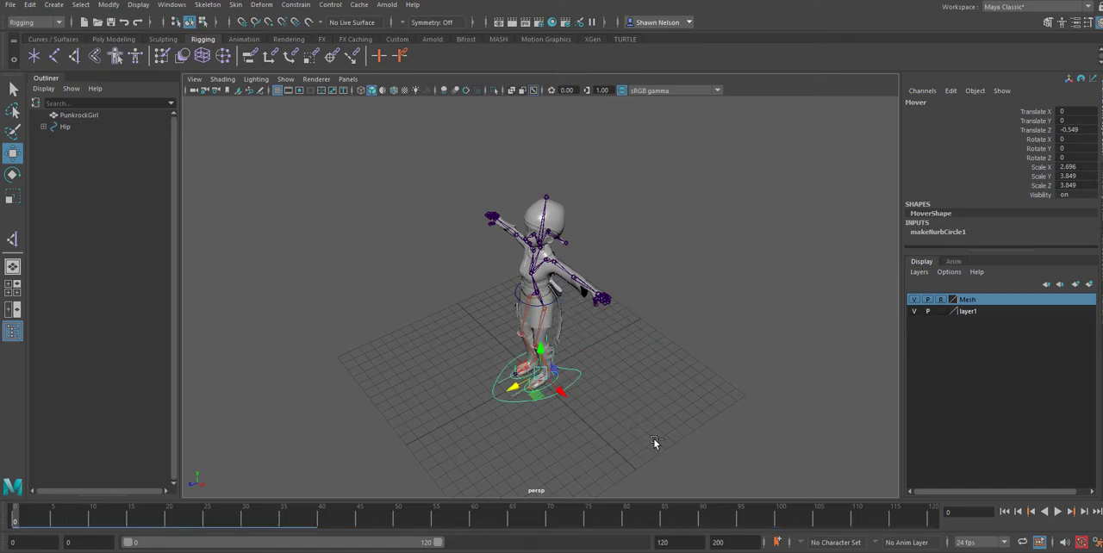
{"action": "key", "text": "ctrl+z"}
{"action": "key", "text": "ctrl+z"}
{"action": "key", "text": "ctrl+z"}
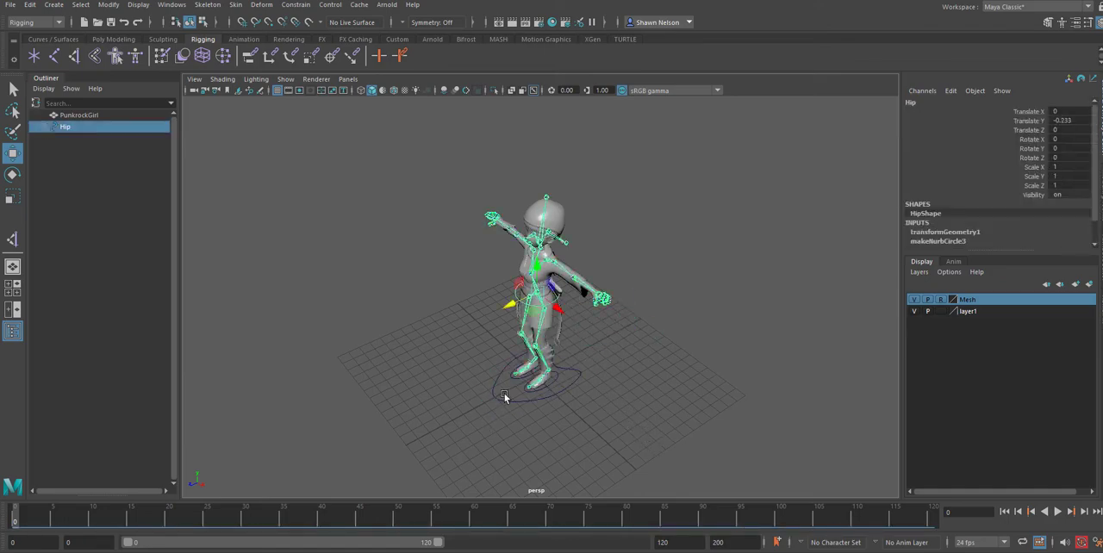
{"action": "key", "text": "ctrl+z"}
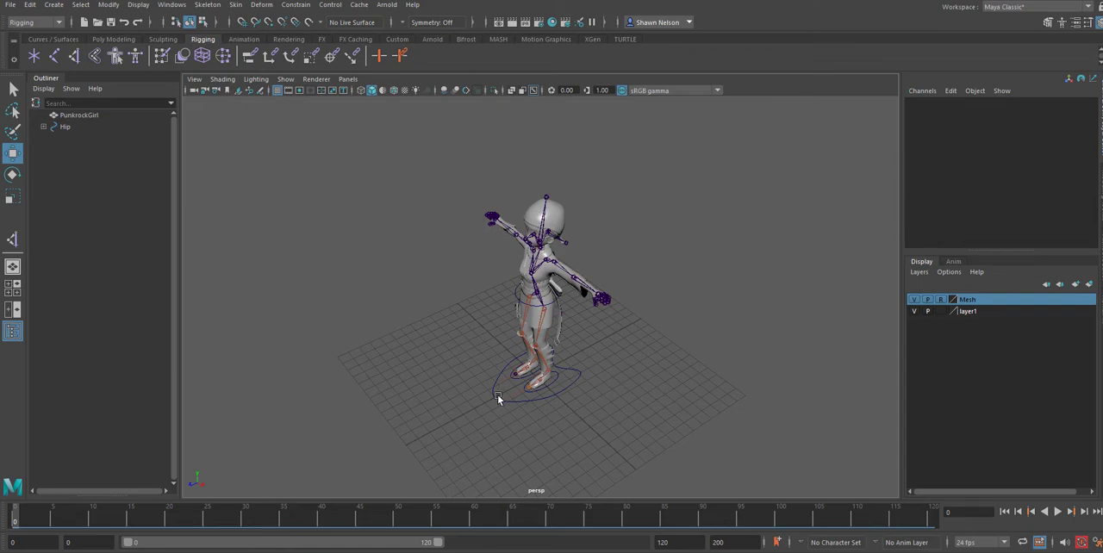
{"action": "left_click", "coordinate": [495, 396]}
{"action": "mouse_move", "coordinate": [511, 386]}
{"action": "left_mouse_down"}
{"action": "mouse_move", "coordinate": [479, 401]}
{"action": "mouse_move", "coordinate": [502, 390]}
{"action": "left_mouse_up"}
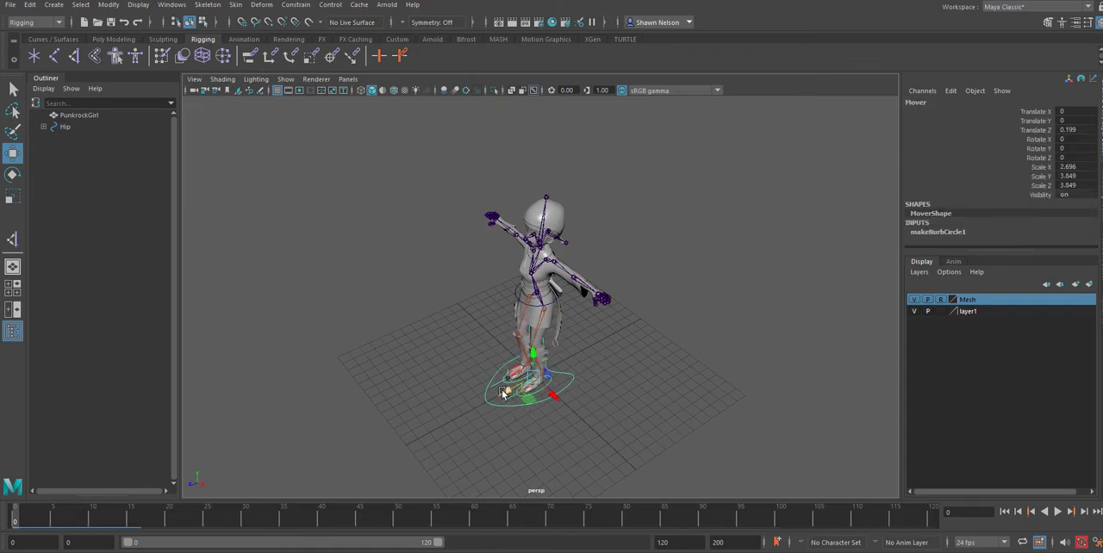
{"action": "key", "text": "ctrl+z"}
{"action": "key", "text": "ctrl+z"}
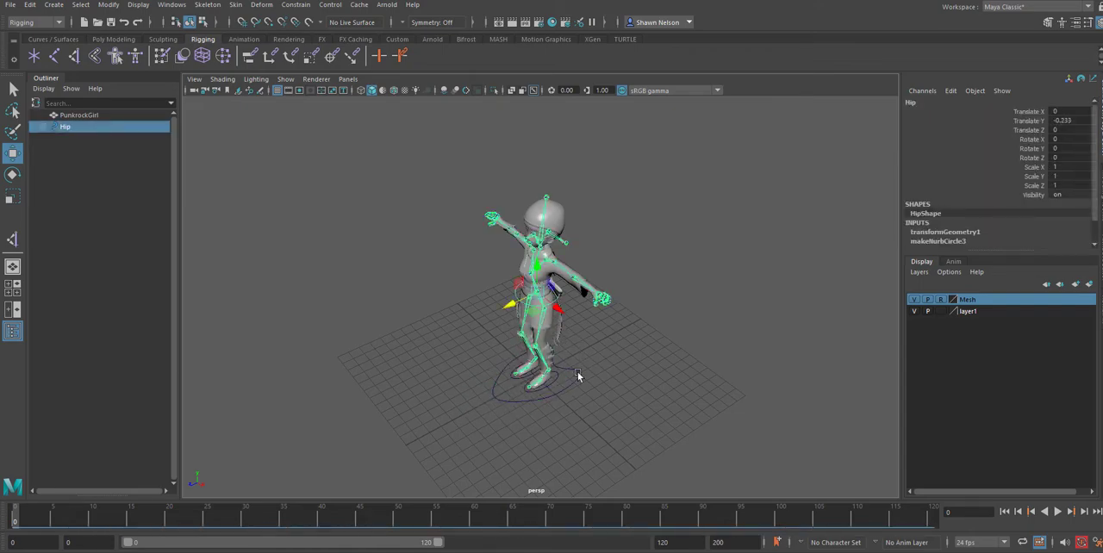
Parent the Hip control under Mover again, test it by moving Mover along Z to about 1.704, undo the move and clear the selection.
{"action": "left_click", "coordinate": [565, 394]}
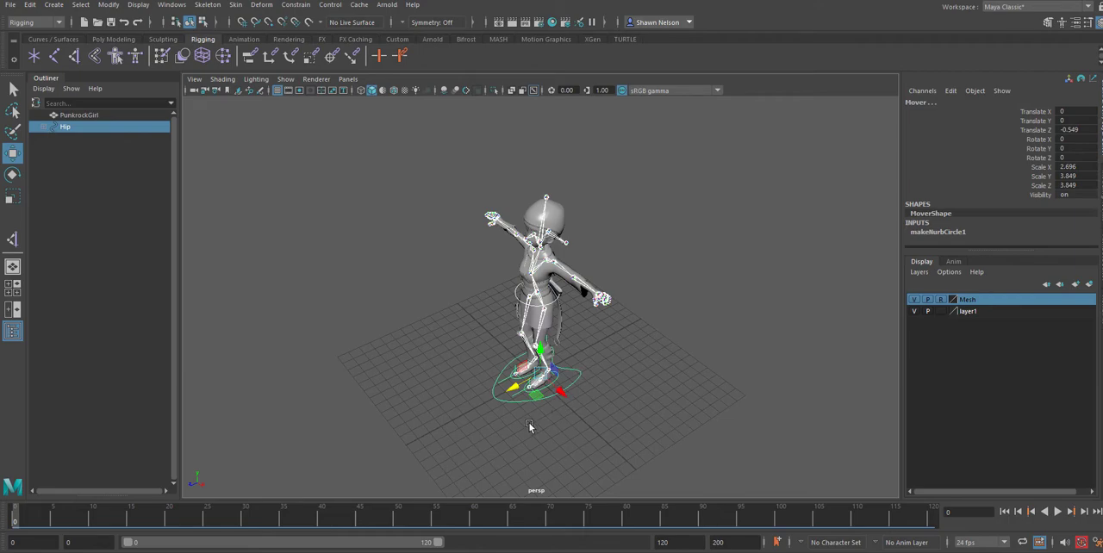
{"action": "key", "text": "ctrl+z"}
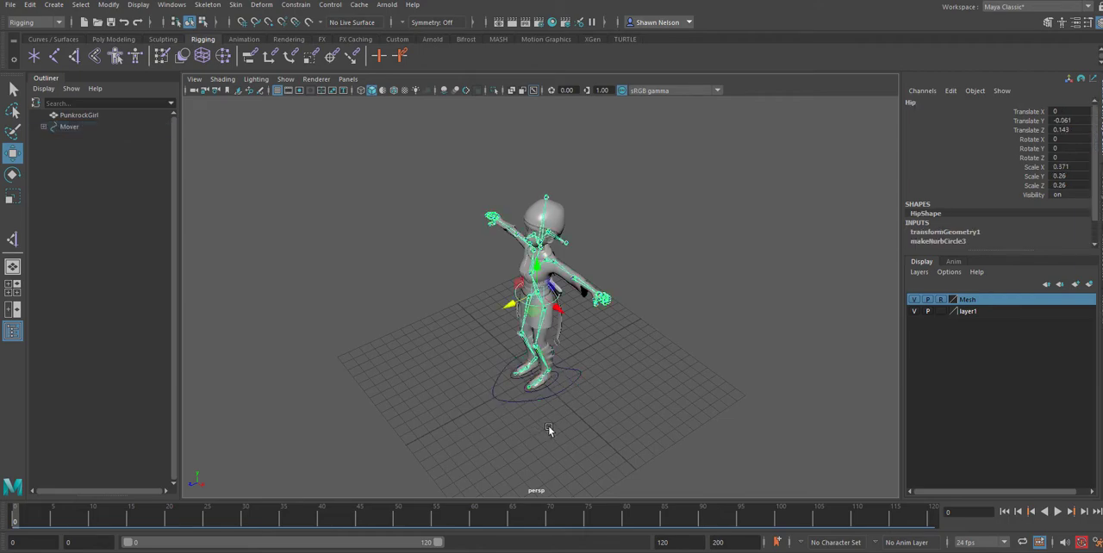
{"action": "left_click", "coordinate": [548, 426]}
{"action": "left_click", "coordinate": [514, 403]}
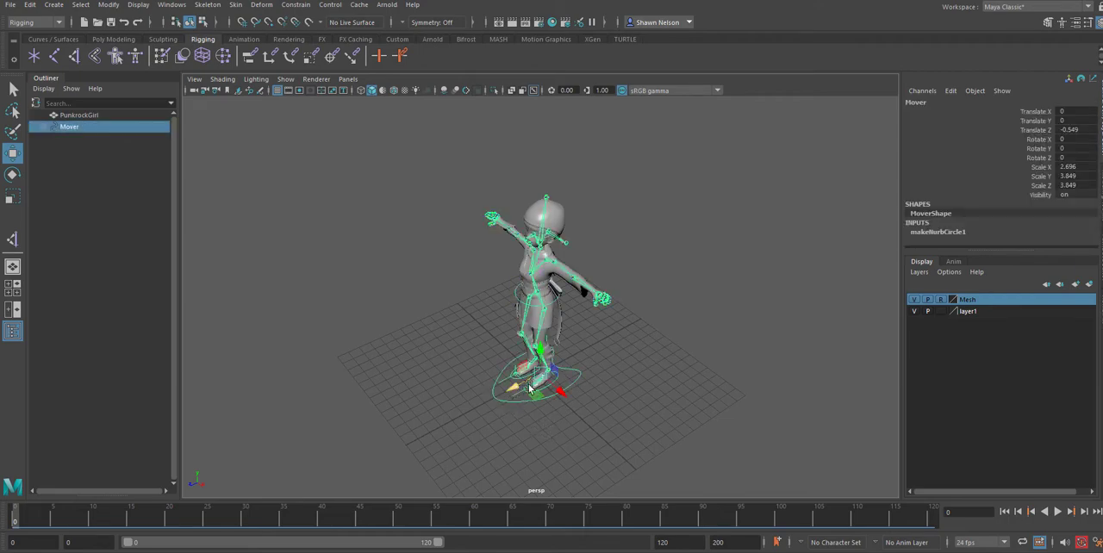
{"action": "left_click_drag", "start_coordinate": [518, 394], "coordinate": [492, 404]}
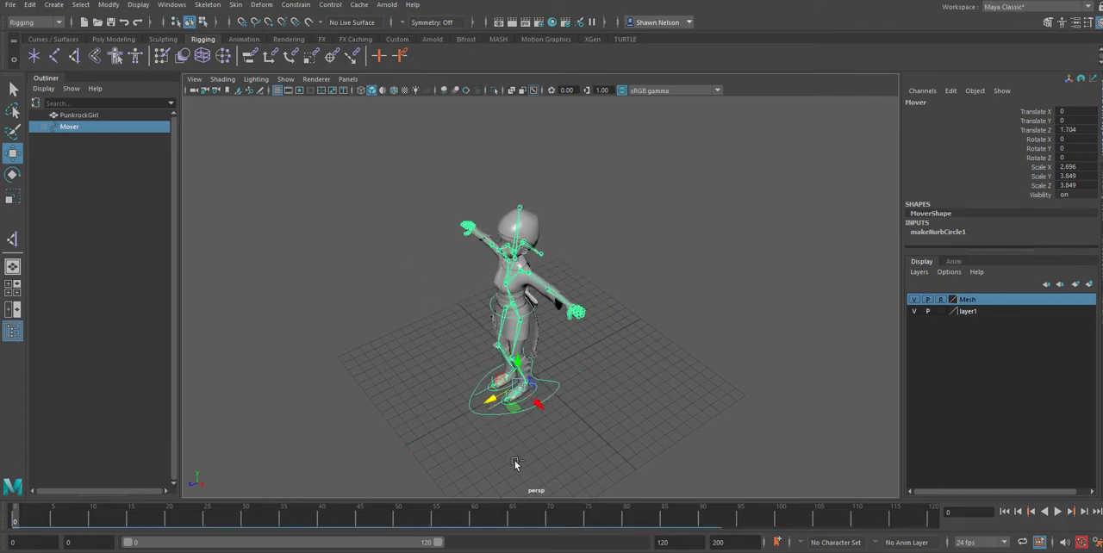
{"action": "key", "text": "ctrl+z"}
{"action": "left_click", "coordinate": [622, 405]}
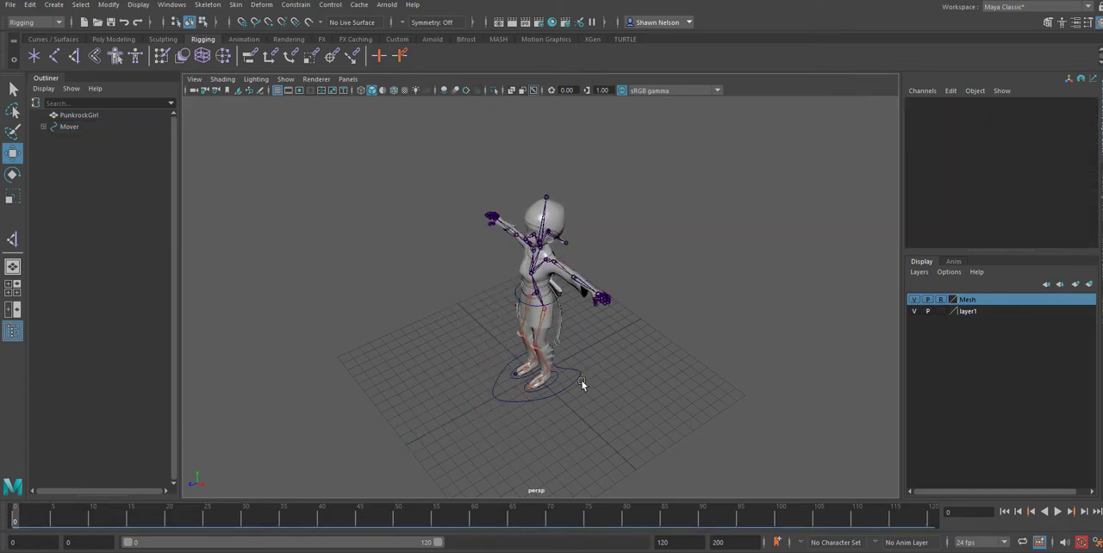
Examine the rigged character's mesh, joints and control curves from the front and side.
{"action": "left_click_drag", "start_coordinate": [584, 384], "coordinate": [611, 260], "text": "alt"}
{"action": "right_click_drag", "start_coordinate": [610, 260], "coordinate": [688, 398], "text": "alt"}
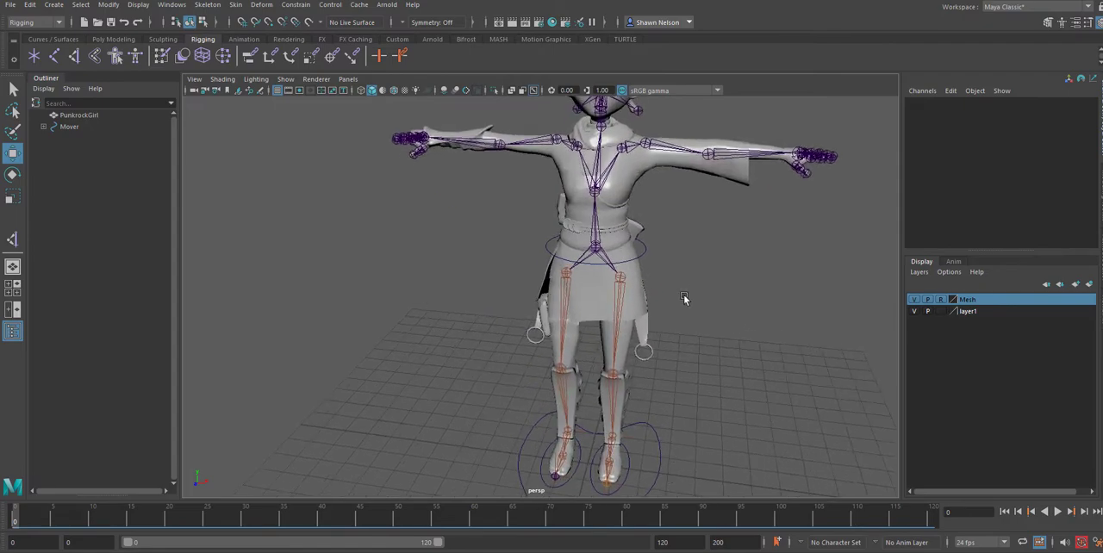
{"action": "middle_click_drag", "start_coordinate": [683, 294], "coordinate": [580, 241], "text": "alt"}
{"action": "right_click_drag", "start_coordinate": [635, 418], "coordinate": [641, 233], "text": "alt"}
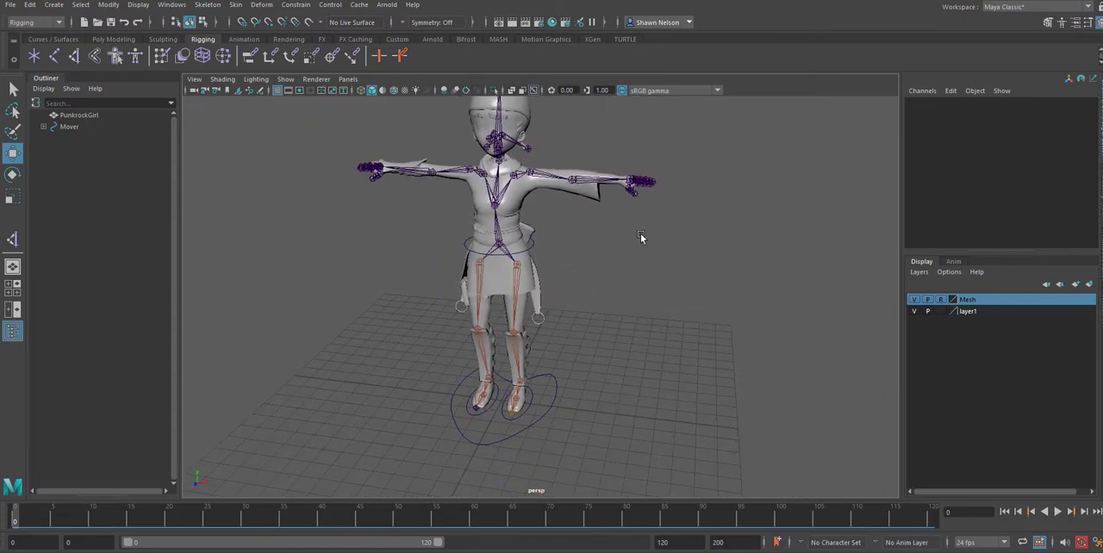
{"action": "middle_click_drag", "start_coordinate": [640, 233], "coordinate": [672, 376], "text": "alt"}
{"action": "left_click_drag", "start_coordinate": [672, 376], "coordinate": [695, 377], "text": "alt"}
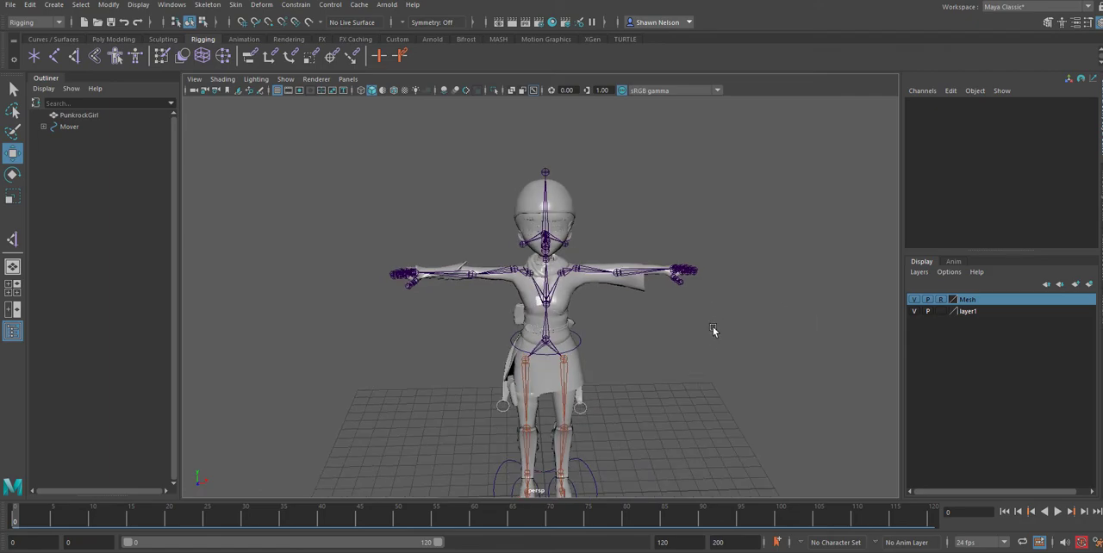
{"action": "left_click_drag", "start_coordinate": [717, 330], "coordinate": [663, 340], "text": "alt"}
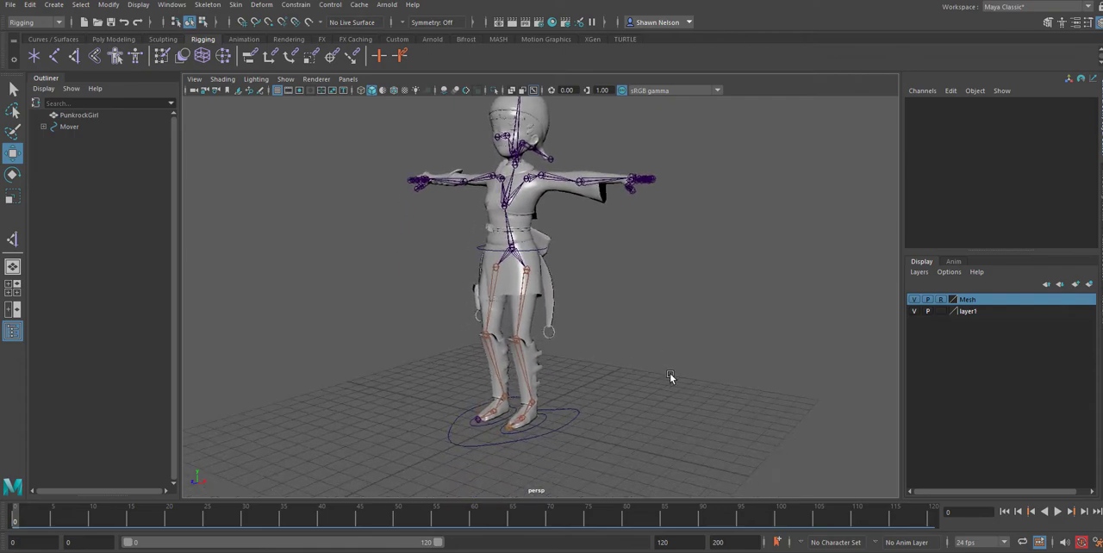
{"action": "left_click", "coordinate": [531, 292]}
{"action": "left_click", "coordinate": [582, 366]}
Hide the Mesh layer, inspect the Knee_Left, LegLeft and Leg_Right joints and the left foot's IK handle, and show the layer again.
{"action": "left_click", "coordinate": [915, 299]}
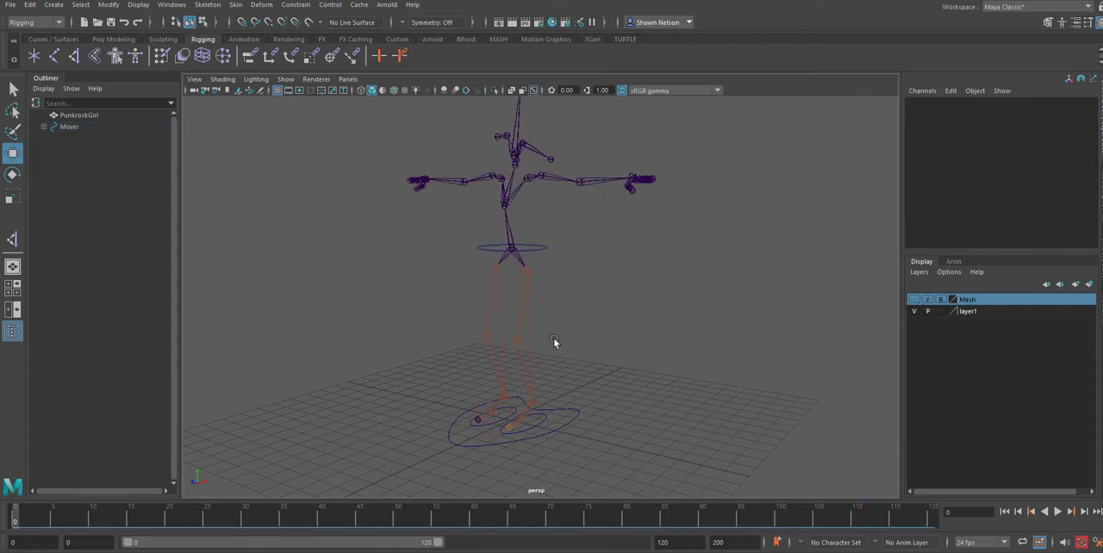
{"action": "left_click", "coordinate": [517, 339]}
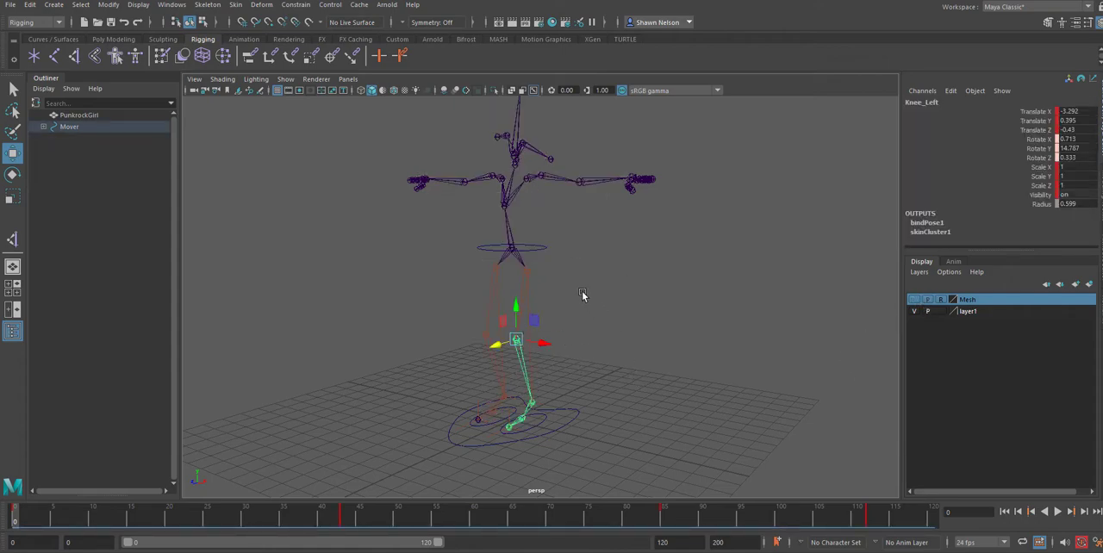
{"action": "left_click", "coordinate": [526, 272]}
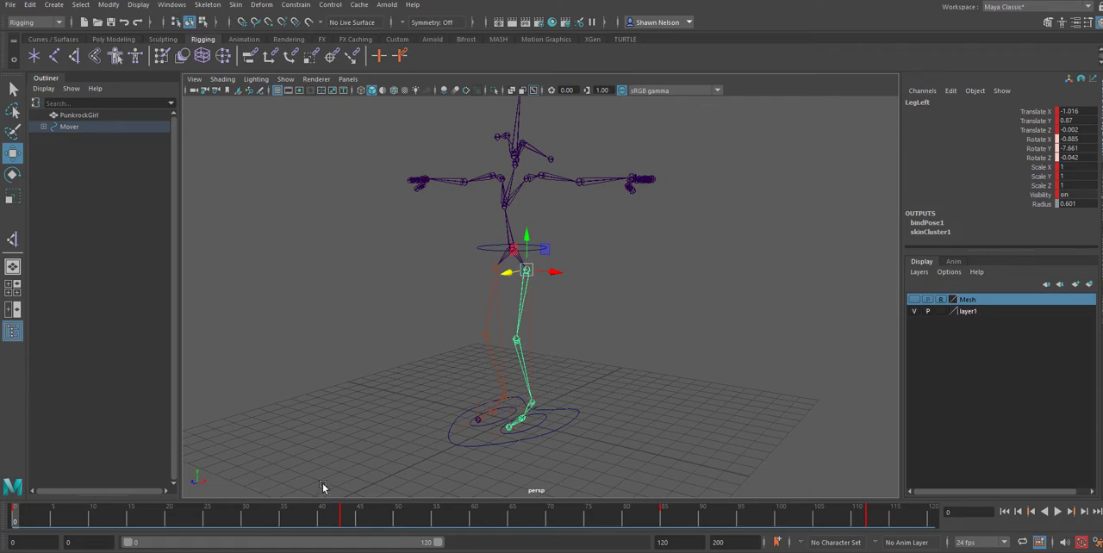
{"action": "left_click", "coordinate": [493, 275]}
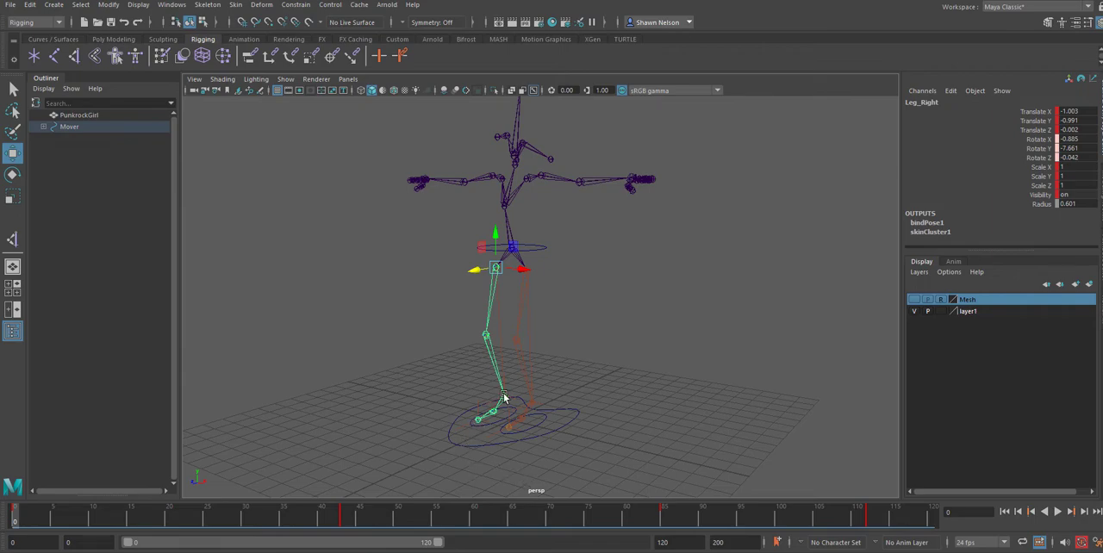
{"action": "left_click", "coordinate": [508, 436]}
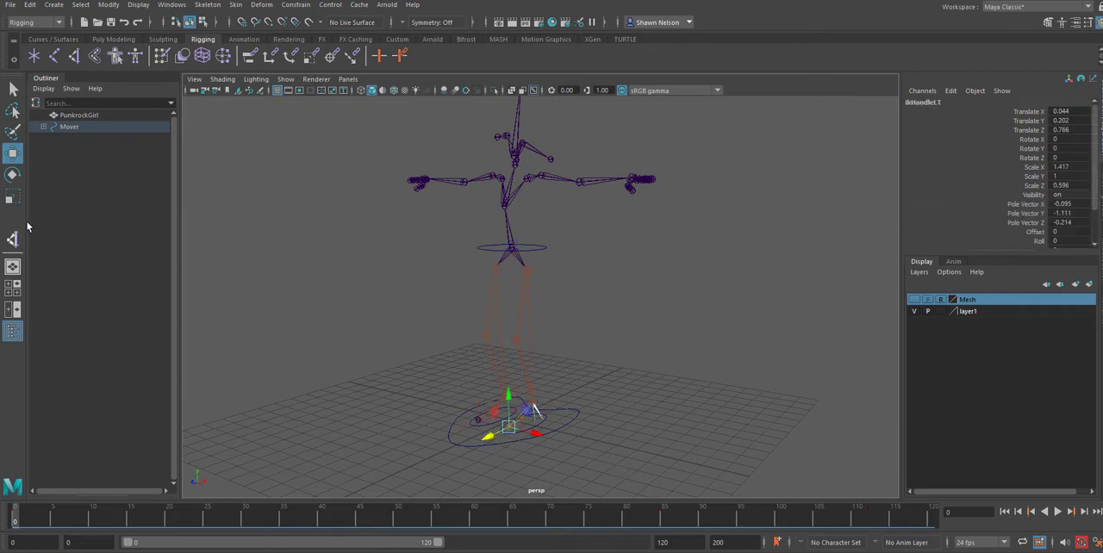
{"action": "left_click", "coordinate": [70, 88]}
{"action": "mouse_move", "coordinate": [85, 109]}
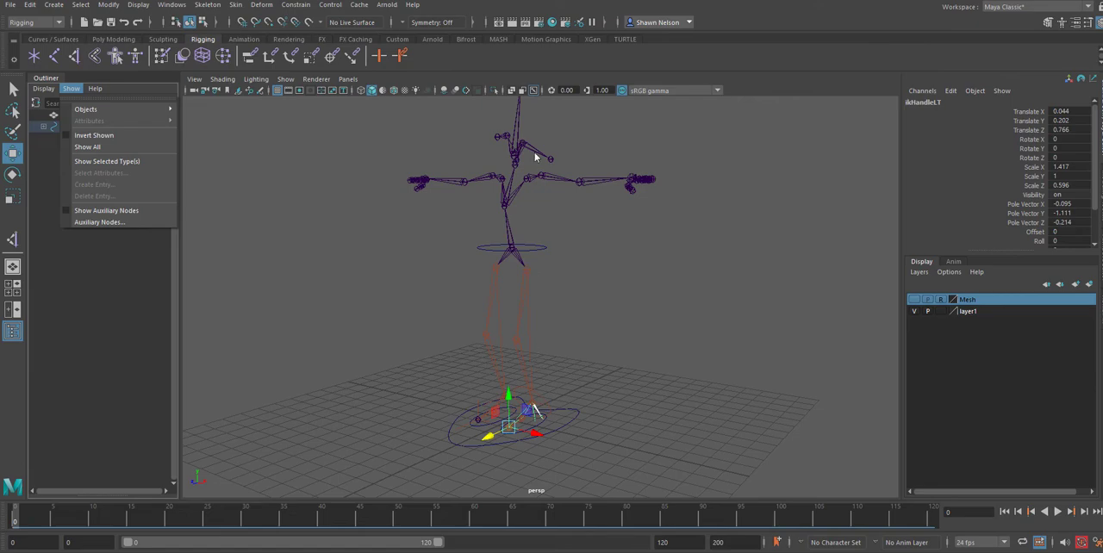
{"action": "left_click", "coordinate": [914, 300]}
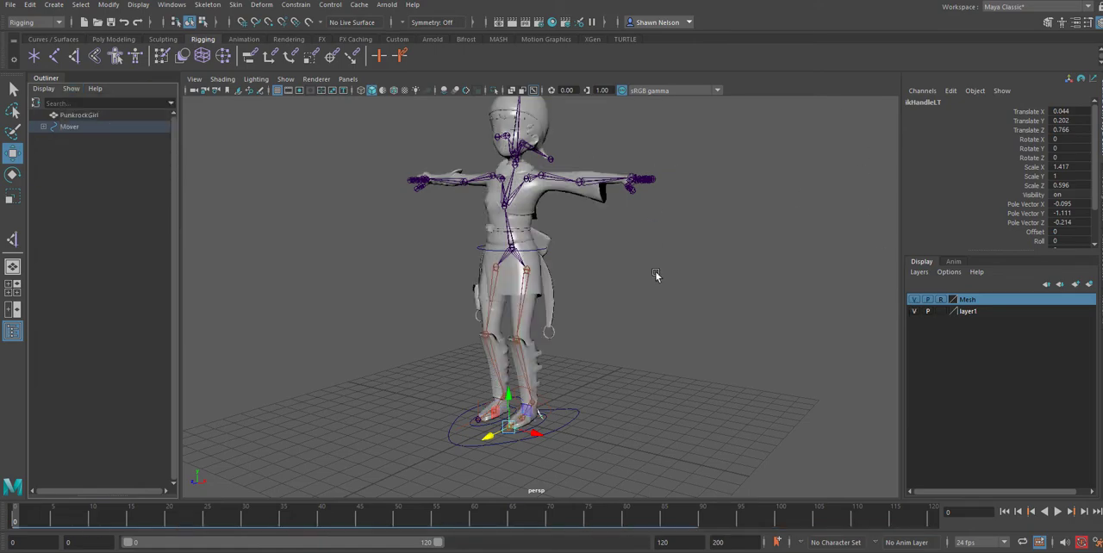
{"action": "right_click_drag", "start_coordinate": [564, 273], "coordinate": [595, 325], "text": "alt"}
{"action": "middle_click_drag", "start_coordinate": [593, 287], "coordinate": [614, 351], "text": "alt"}
{"action": "scroll", "coordinate": [613, 346], "scroll_direction": "up", "scroll_amount": 5}
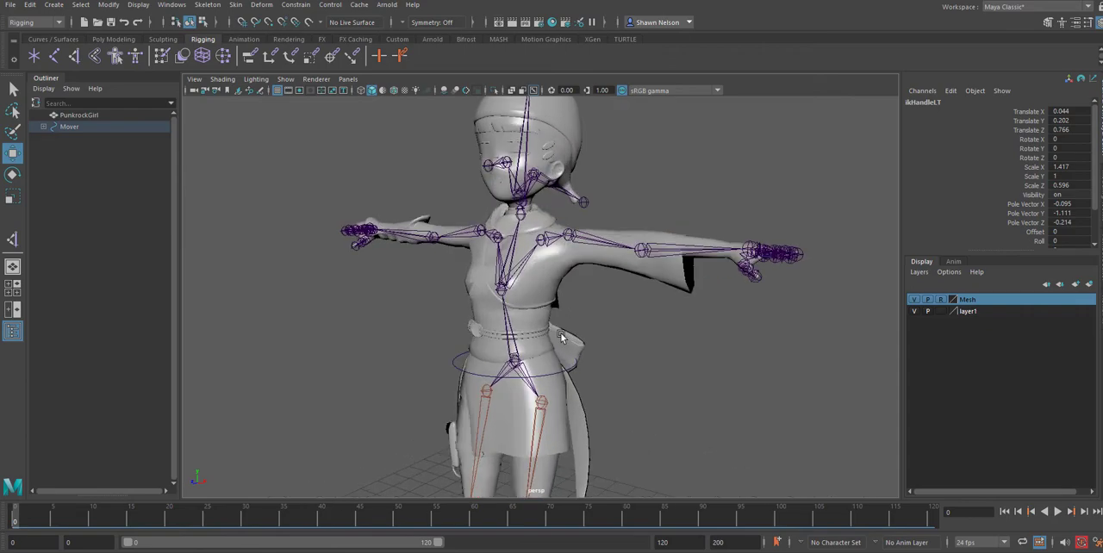
{"action": "left_click_drag", "start_coordinate": [548, 322], "coordinate": [545, 316], "text": "alt"}
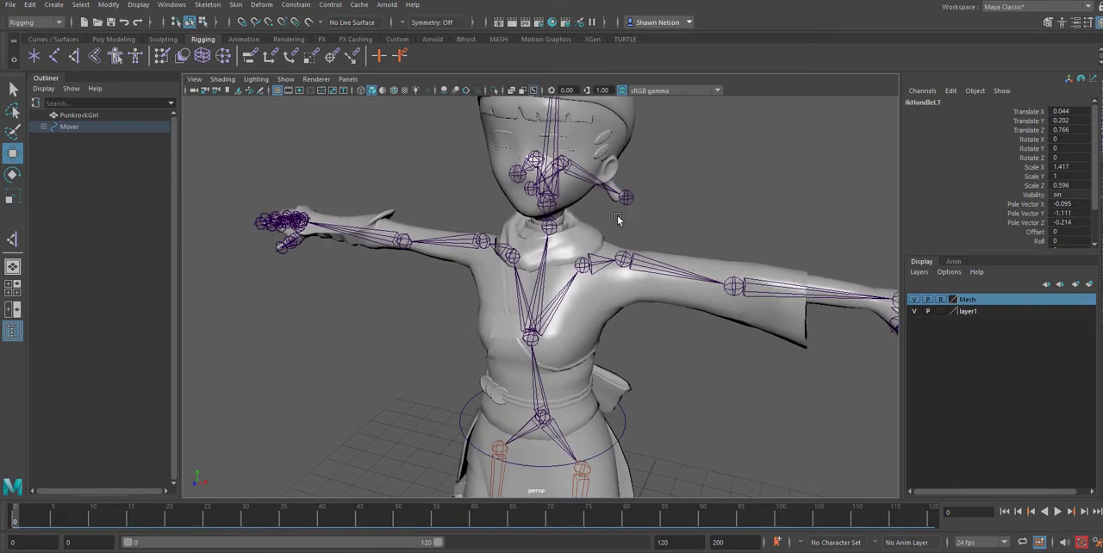
Create a NURBS circle and raise it above the character's head to about 18.876 in Y.
{"action": "left_click_drag", "start_coordinate": [618, 217], "coordinate": [608, 306], "text": "alt"}
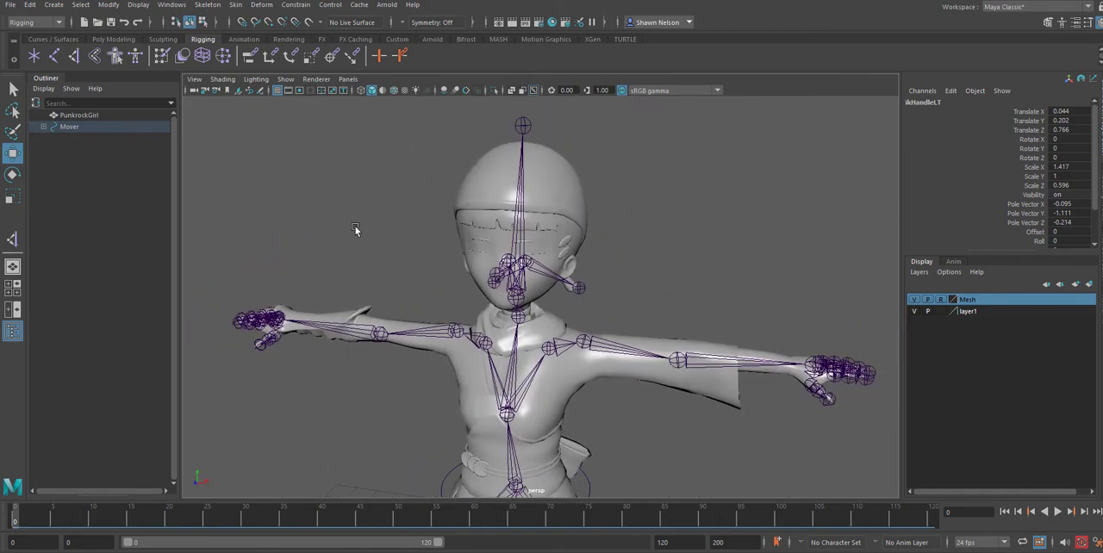
{"action": "left_click", "coordinate": [285, 228]}
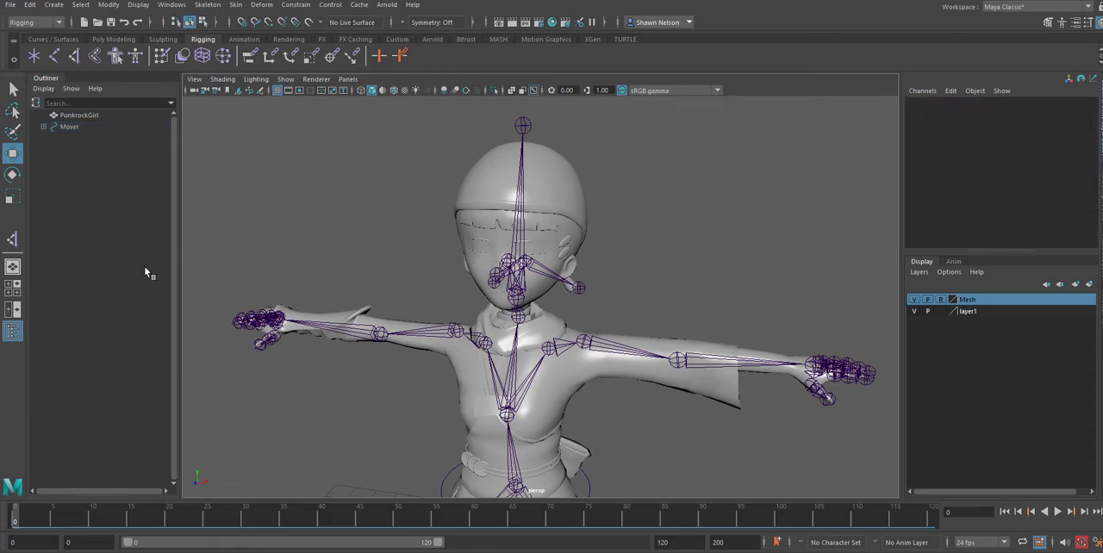
{"action": "left_click", "coordinate": [52, 39]}
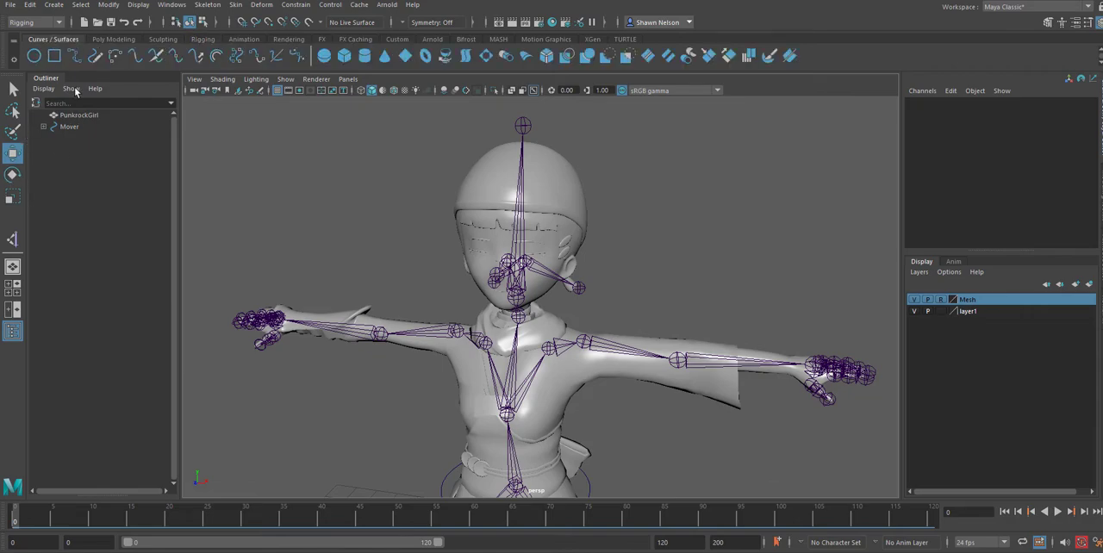
{"action": "left_click", "coordinate": [33, 55]}
{"action": "scroll", "coordinate": [383, 313], "scroll_direction": "down", "scroll_amount": 5}
{"action": "left_click_drag", "start_coordinate": [532, 388], "coordinate": [561, 210]}
{"action": "scroll", "coordinate": [571, 235], "scroll_direction": "up", "scroll_amount": 6}
{"action": "scroll", "coordinate": [568, 240], "scroll_direction": "down", "scroll_amount": 4}
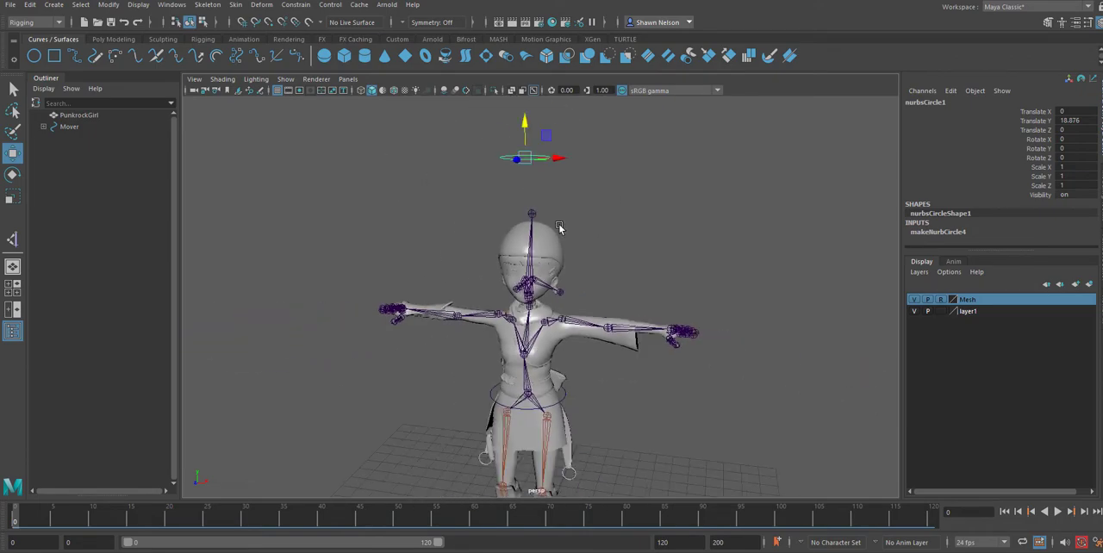
Scale the circle uniformly to about 1.809 and lower it around the head to about 15.543 in Y.
{"action": "key", "text": "r"}
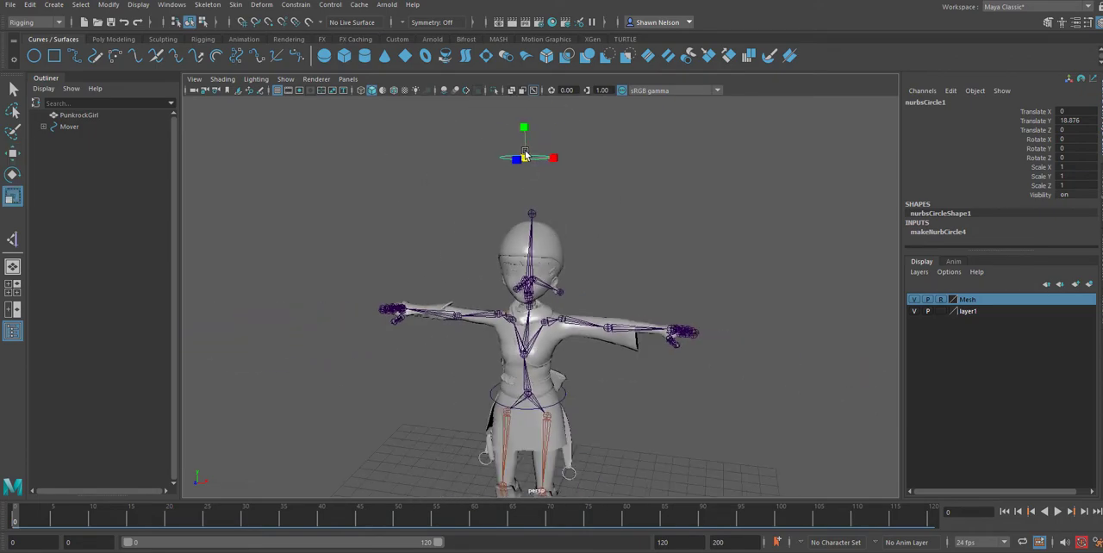
{"action": "left_click_drag", "start_coordinate": [525, 157], "coordinate": [531, 211]}
{"action": "key", "text": "w"}
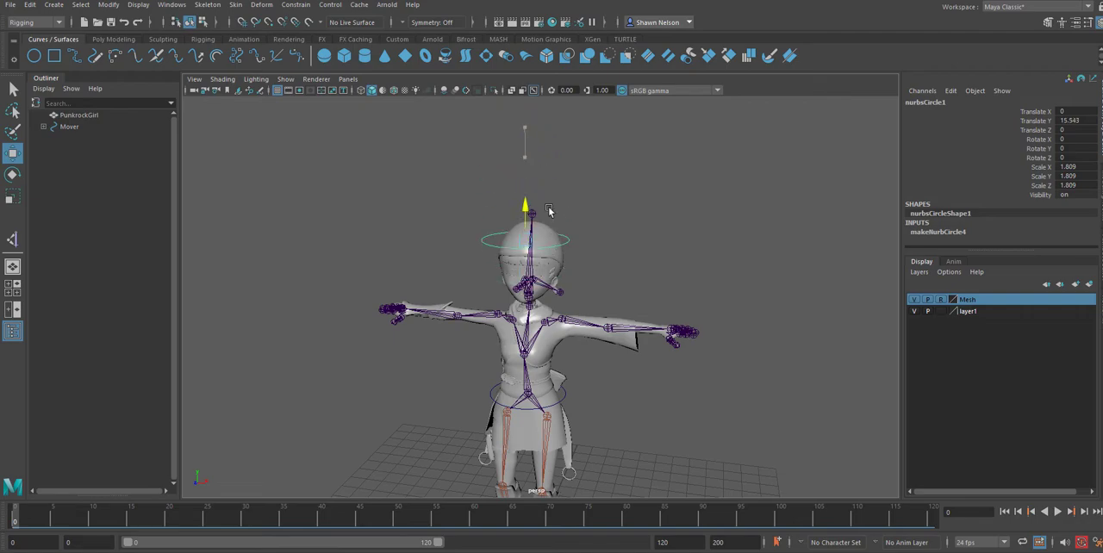
{"action": "left_click_drag", "start_coordinate": [639, 209], "coordinate": [543, 181], "text": "alt"}
{"action": "right_click_drag", "start_coordinate": [543, 180], "coordinate": [637, 289], "text": "alt"}
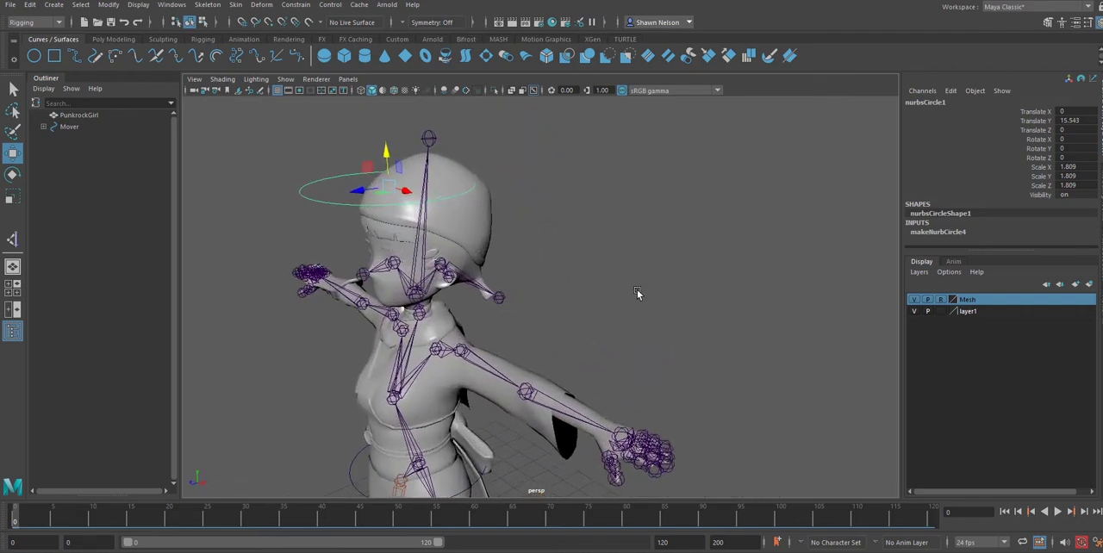
{"action": "middle_click_drag", "start_coordinate": [606, 195], "coordinate": [685, 234], "text": "alt"}
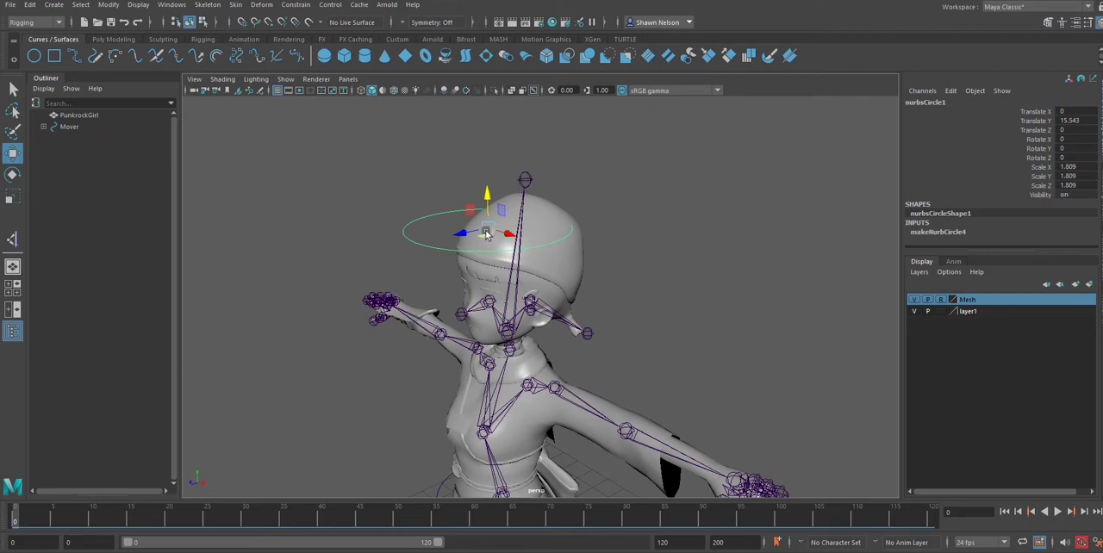
Try parenting the circle under the head joint, then undo the parenting and clear the selection.
{"action": "left_click", "coordinate": [520, 208], "text": "shift"}
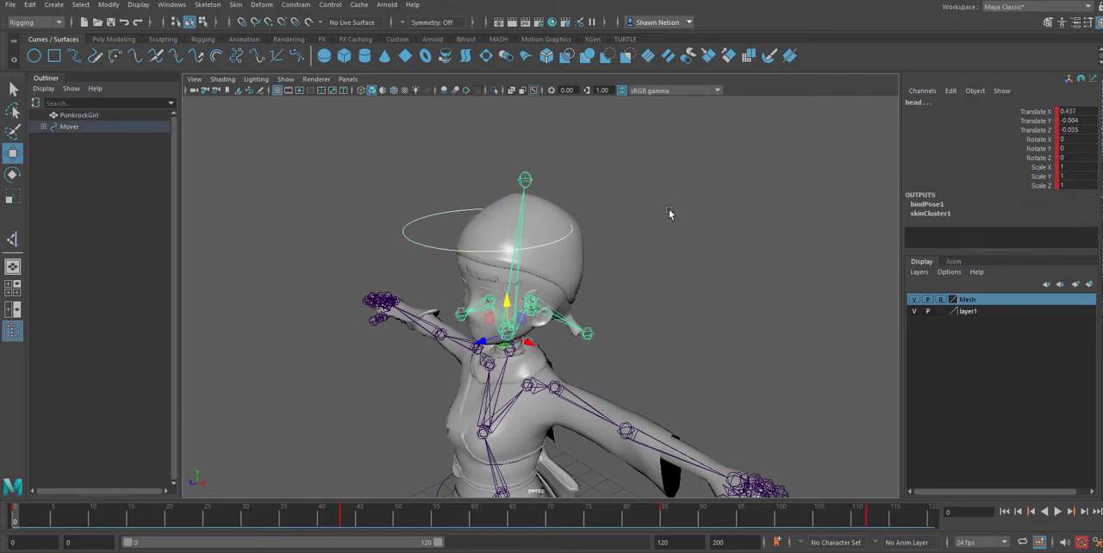
{"action": "key", "text": "p"}
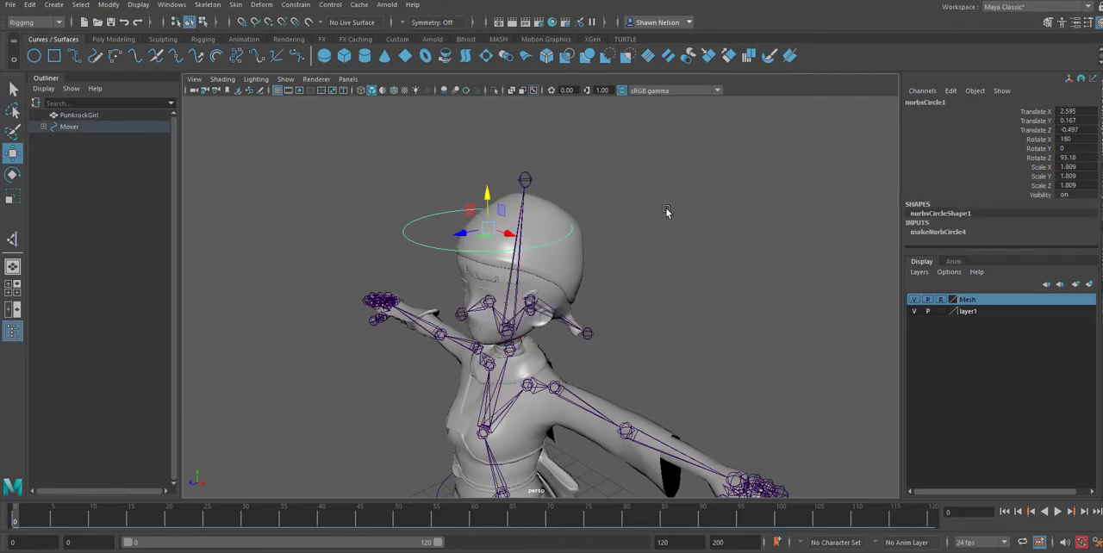
{"action": "key", "text": "ctrl+z"}
{"action": "left_click", "coordinate": [658, 251]}
Try a Parent constraint from the circle to the head joint with Maintain offset off, undo it and close the options.
{"action": "left_click", "coordinate": [453, 208]}
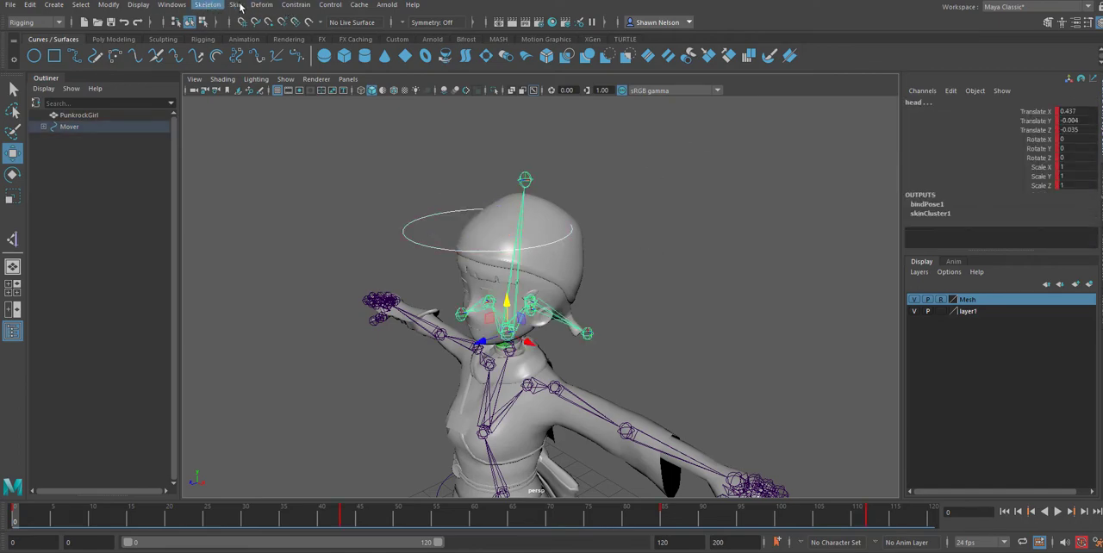
{"action": "left_click", "coordinate": [295, 4]}
{"action": "left_click", "coordinate": [402, 35]}
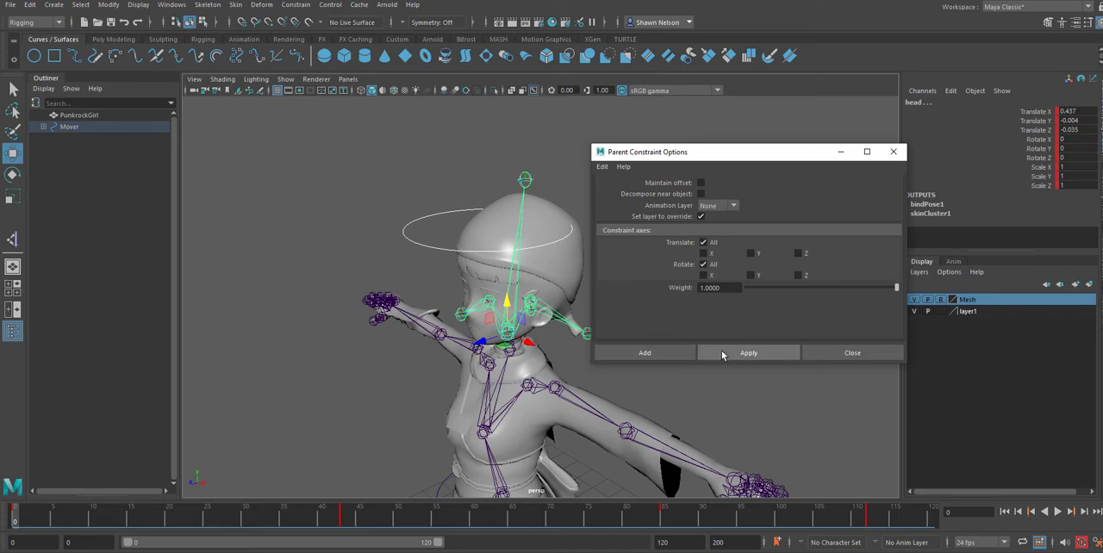
{"action": "left_click", "coordinate": [722, 353]}
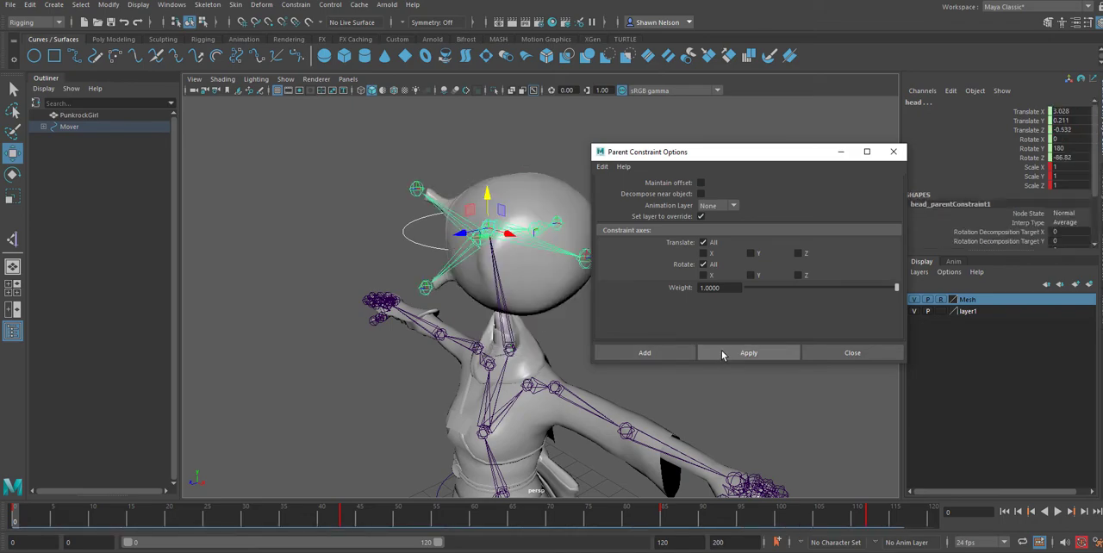
{"action": "key", "text": "ctrl+z"}
{"action": "key", "text": "ctrl+z"}
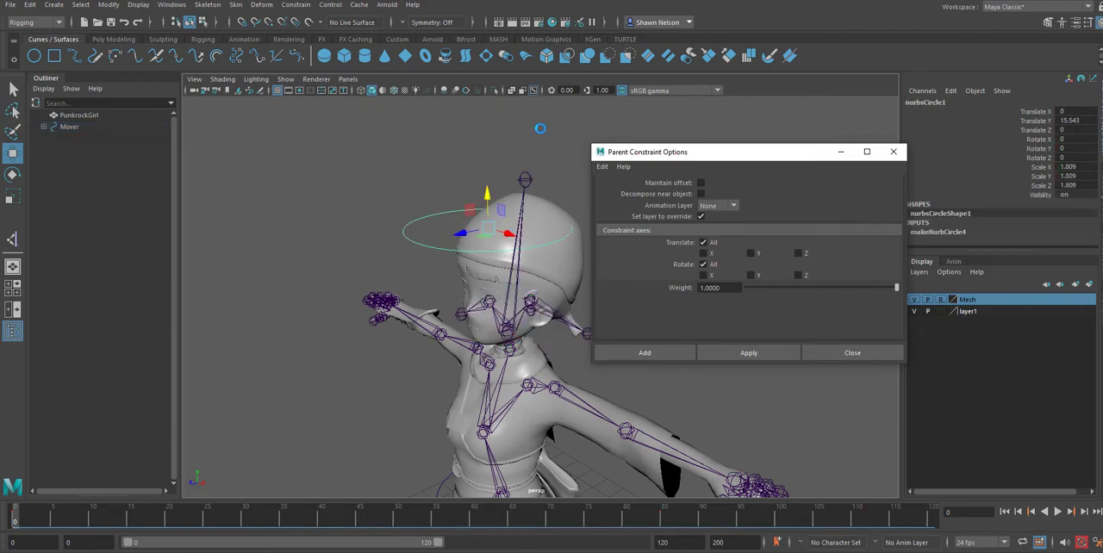
{"action": "left_click", "coordinate": [799, 117]}
{"action": "left_click", "coordinate": [893, 152]}
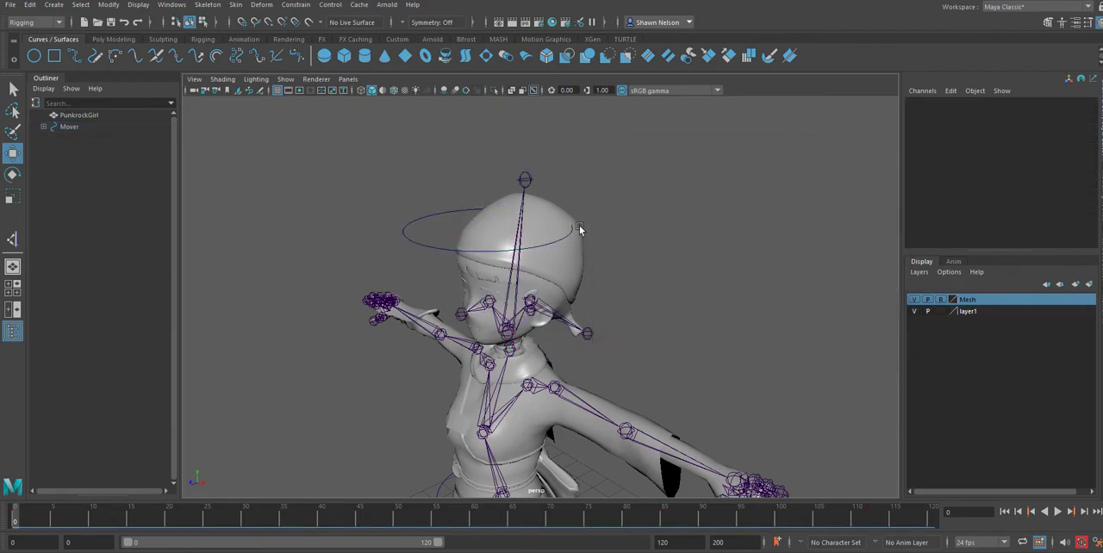
Try once more to parent the circle under the head joint and undo the parenting.
{"action": "left_click", "coordinate": [432, 250]}
{"action": "left_click", "coordinate": [512, 279], "text": "shift"}
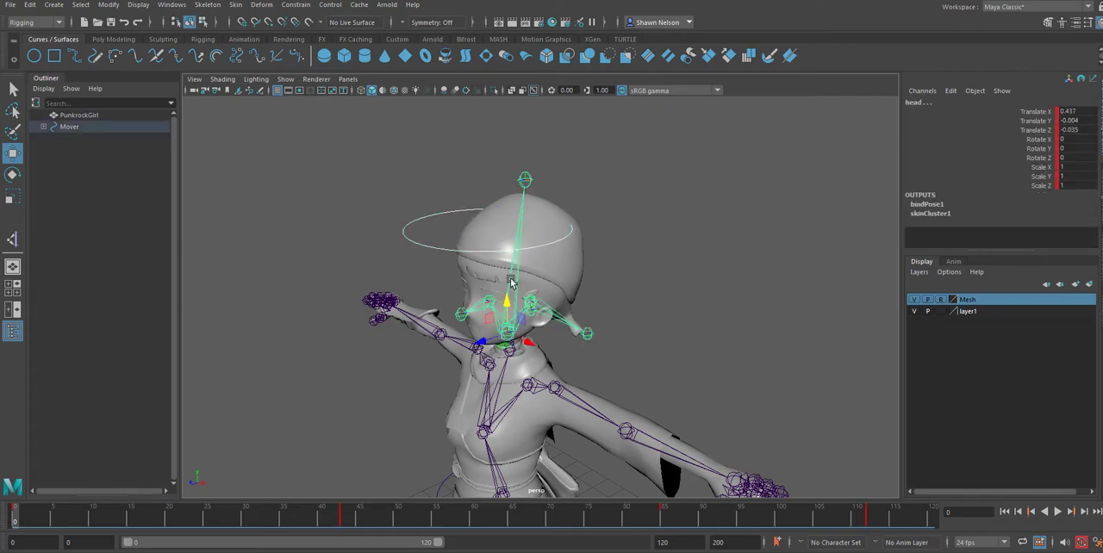
{"action": "left_click", "coordinate": [565, 212]}
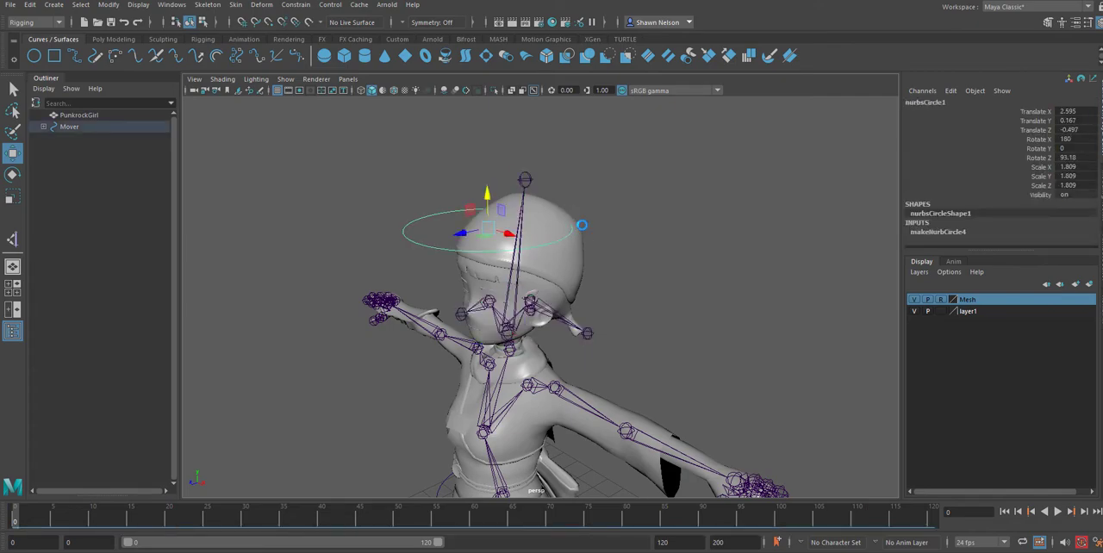
{"action": "key", "text": "ctrl+z"}
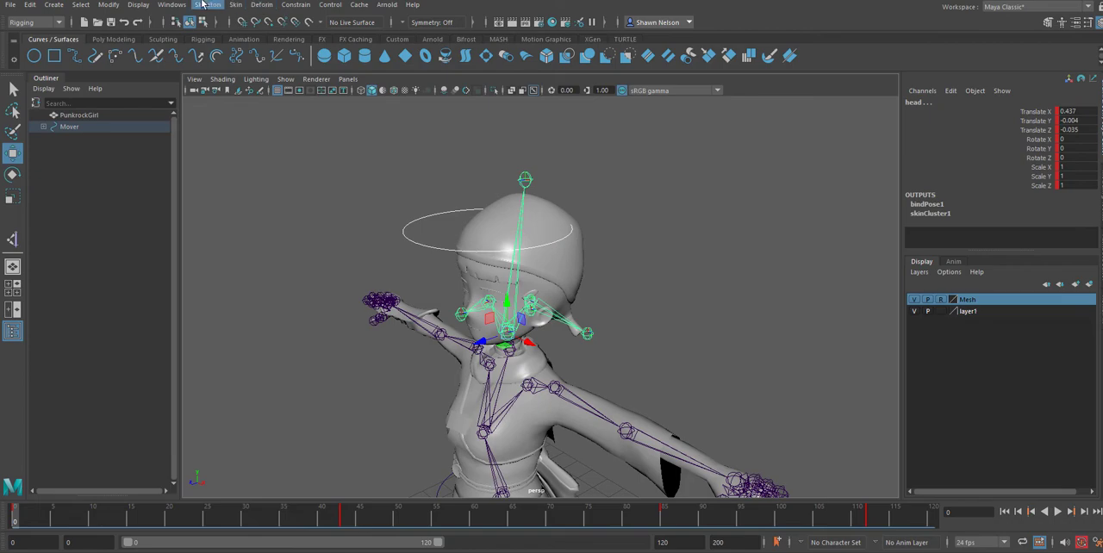
Apply a Parent constraint from the circle to the head joint again with the same settings and undo it.
{"action": "left_click", "coordinate": [295, 5]}
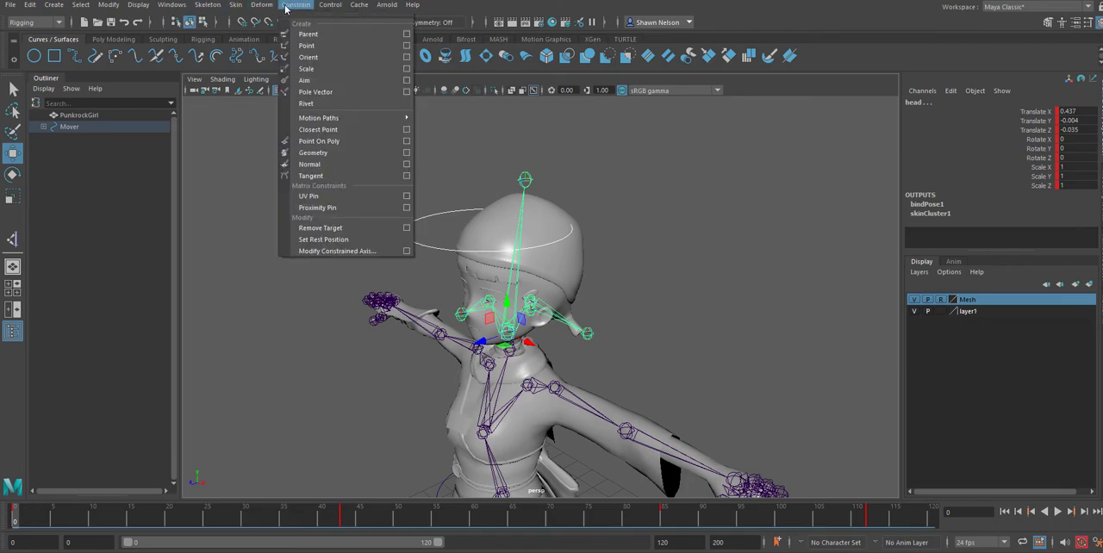
{"action": "left_click", "coordinate": [359, 39]}
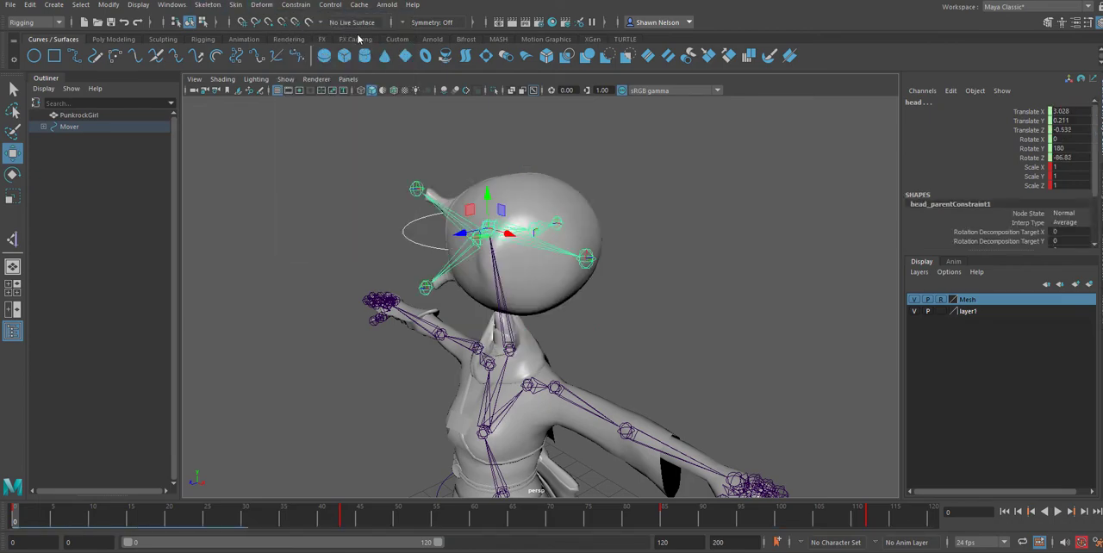
{"action": "key", "text": "ctrl+z"}
{"action": "key", "text": "ctrl+z"}
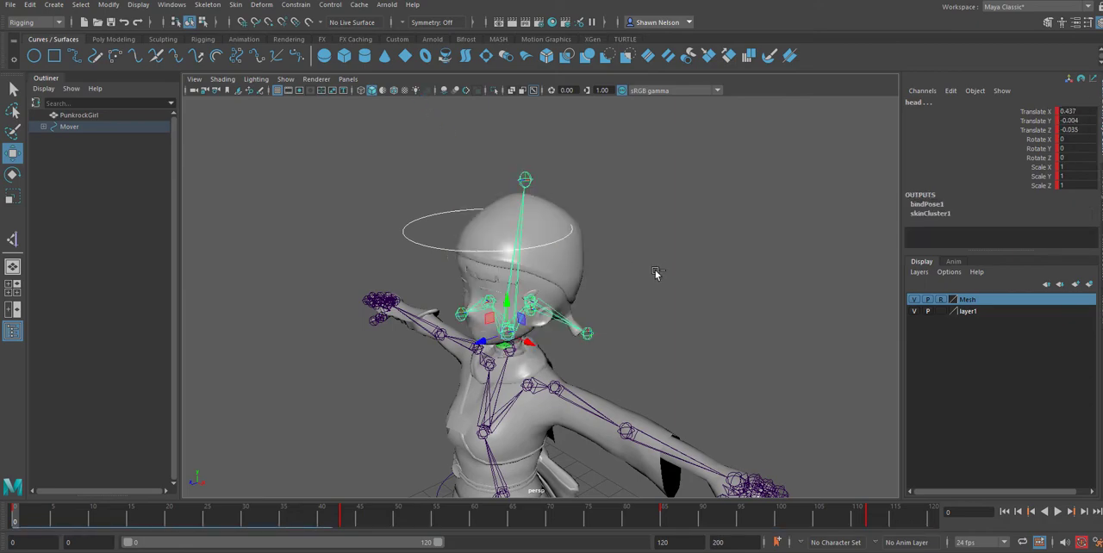
Constrain the circle to the head joint with a Parent constraint, using the joint as the driver.
{"action": "left_click", "coordinate": [655, 272]}
{"action": "left_click", "coordinate": [520, 275]}
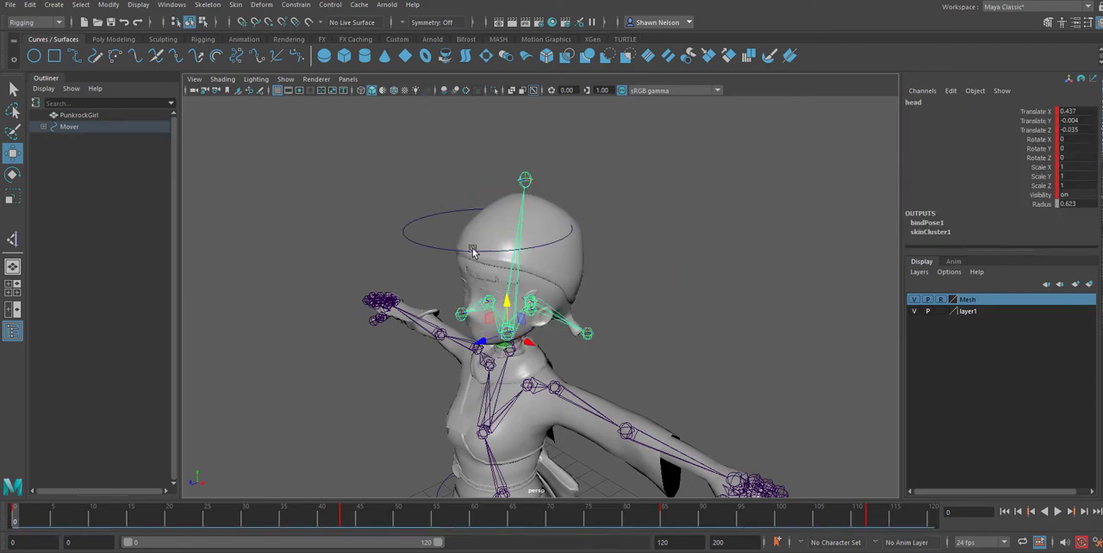
{"action": "left_click", "coordinate": [471, 252], "text": "shift"}
{"action": "left_click", "coordinate": [297, 5]}
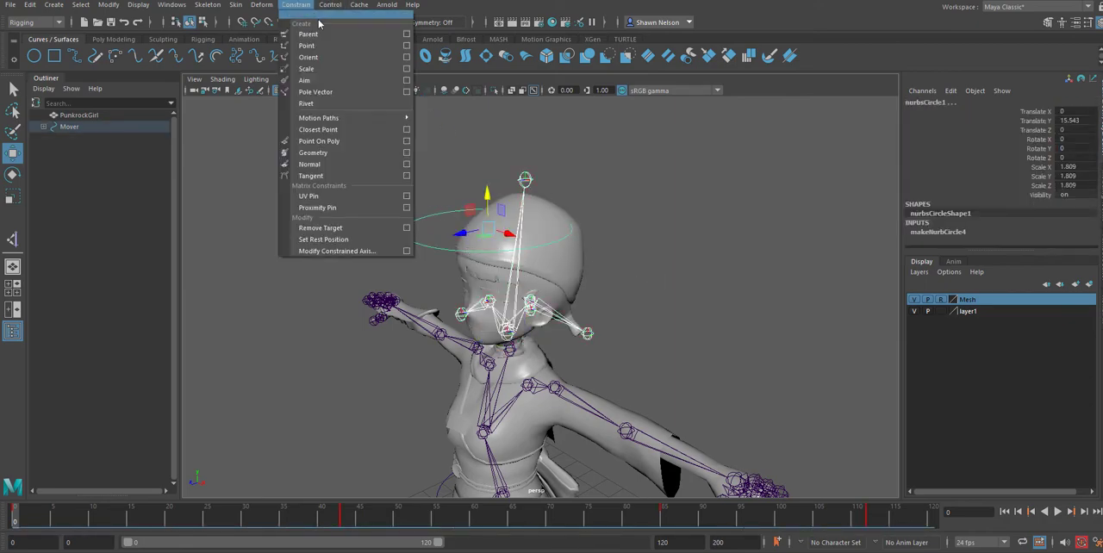
{"action": "left_click", "coordinate": [322, 35]}
{"action": "left_click_drag", "start_coordinate": [611, 212], "coordinate": [634, 193], "text": "alt"}
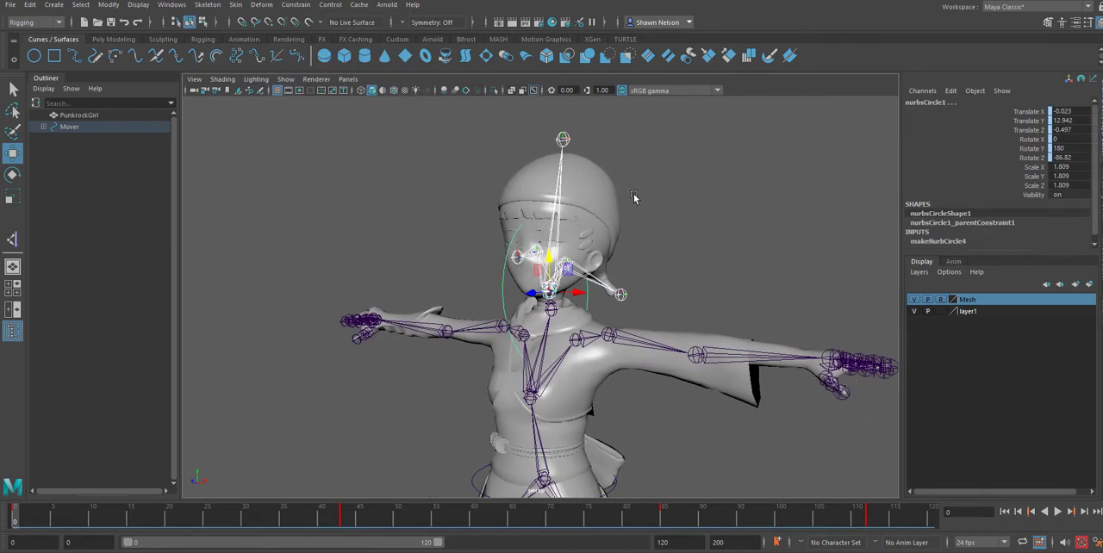
Switch the constrained head circle to Curve Point editing.
{"action": "right_click", "coordinate": [502, 286]}
{"action": "right_click_drag", "start_coordinate": [615, 263], "coordinate": [693, 343], "text": "alt"}
{"action": "left_click_drag", "start_coordinate": [691, 250], "coordinate": [675, 293], "text": "alt"}
{"action": "left_click_drag", "start_coordinate": [366, 343], "coordinate": [387, 333], "text": "alt"}
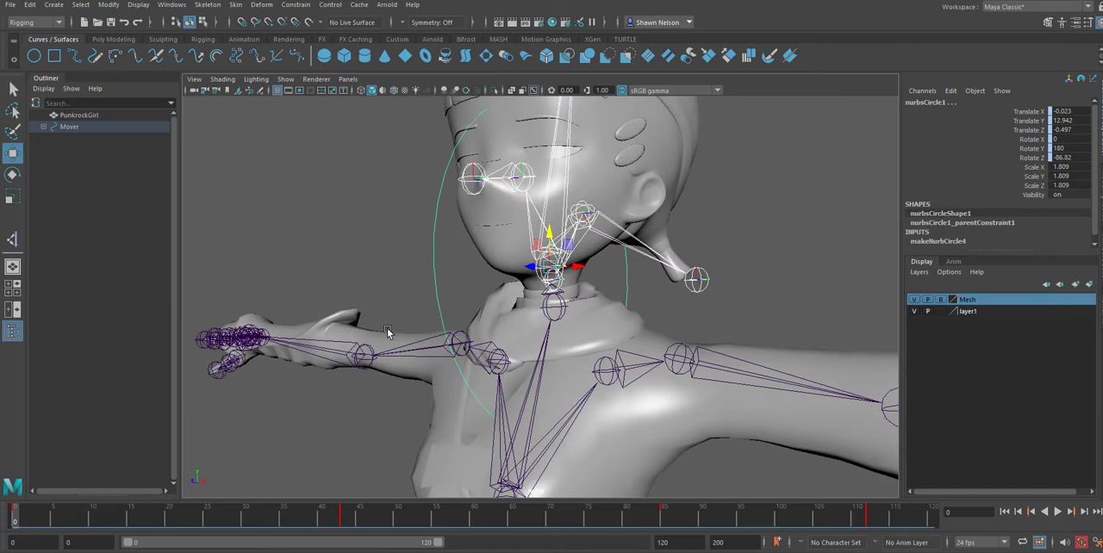
{"action": "right_click", "coordinate": [436, 289]}
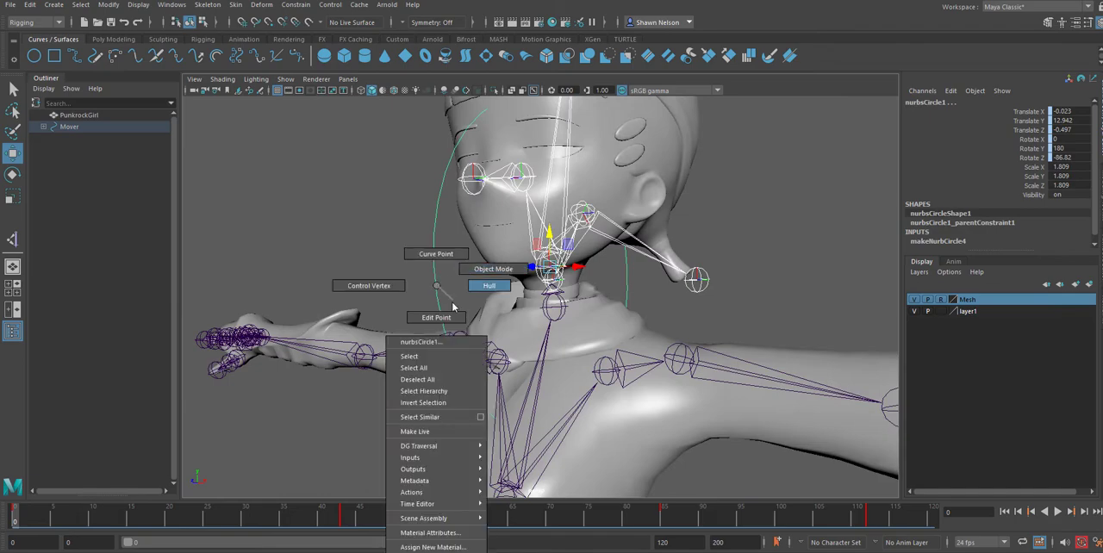
{"action": "left_click", "coordinate": [437, 257]}
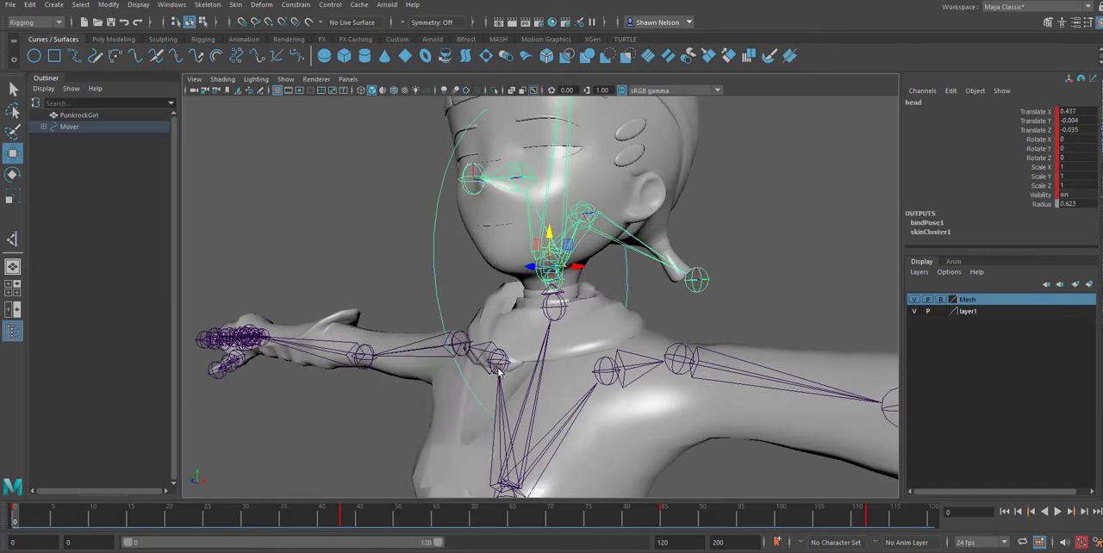
Try to box-select the head circle's points from a side view, then reselect the circle as an object.
{"action": "left_click_drag", "start_coordinate": [496, 366], "coordinate": [472, 315], "text": "alt"}
{"action": "mouse_move", "coordinate": [476, 306]}
{"action": "right_mouse_down"}
{"action": "mouse_move", "coordinate": [476, 335]}
{"action": "mouse_move", "coordinate": [476, 310]}
{"action": "right_mouse_up"}
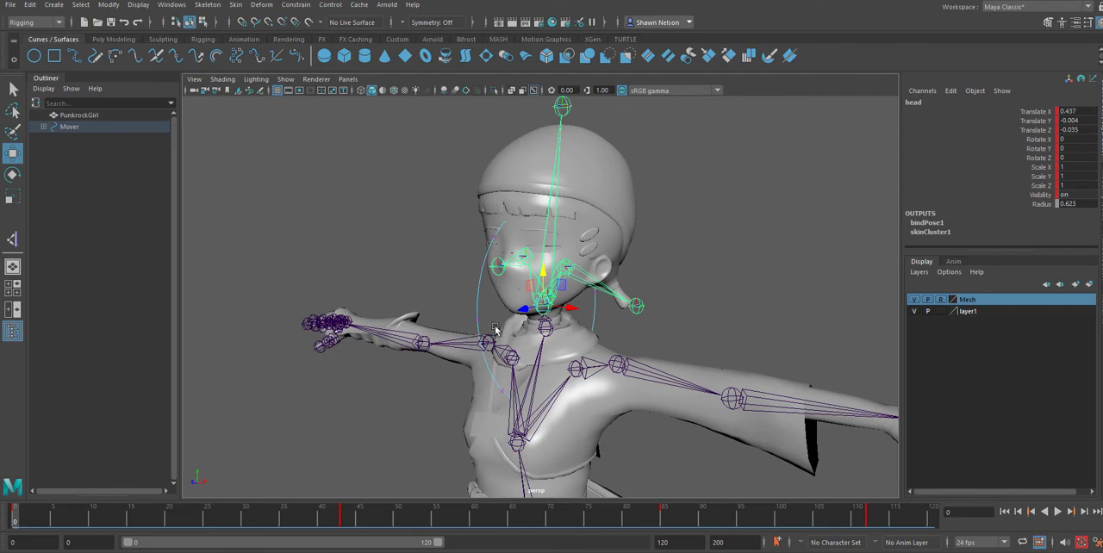
{"action": "left_click_drag", "start_coordinate": [493, 324], "coordinate": [452, 323], "text": "alt"}
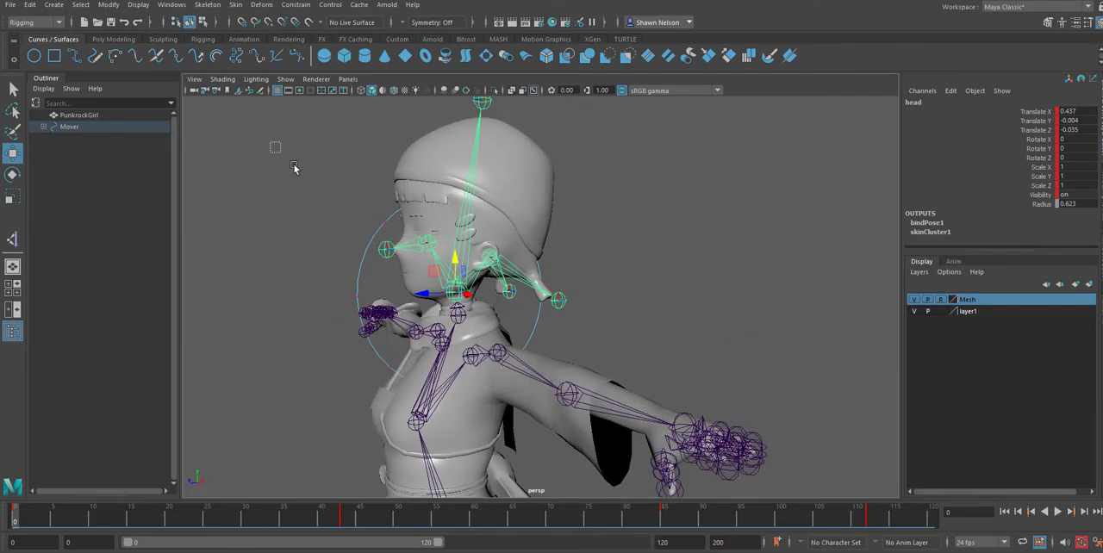
{"action": "left_click_drag", "start_coordinate": [269, 142], "coordinate": [572, 419]}
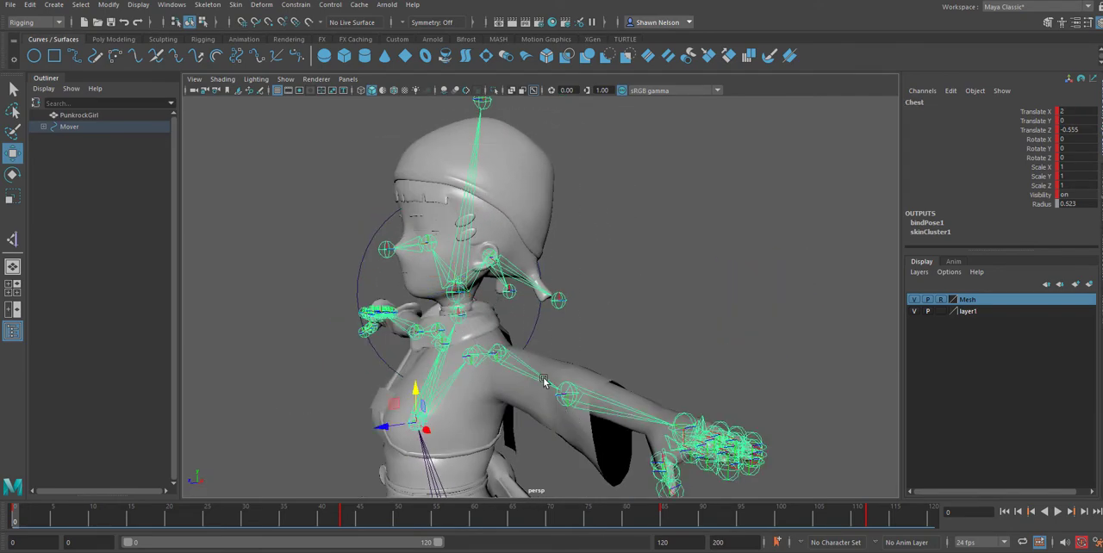
{"action": "left_click", "coordinate": [538, 318]}
Hide the Mesh layer with its reference display type cleared, and set the head circle to Curve Point editing.
{"action": "right_click", "coordinate": [363, 260]}
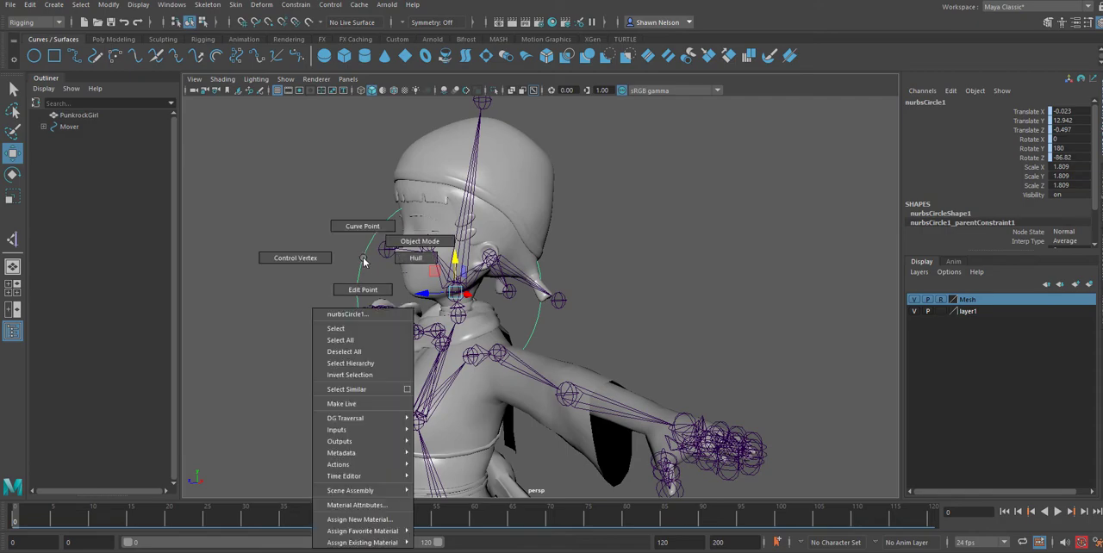
{"action": "left_click", "coordinate": [796, 300]}
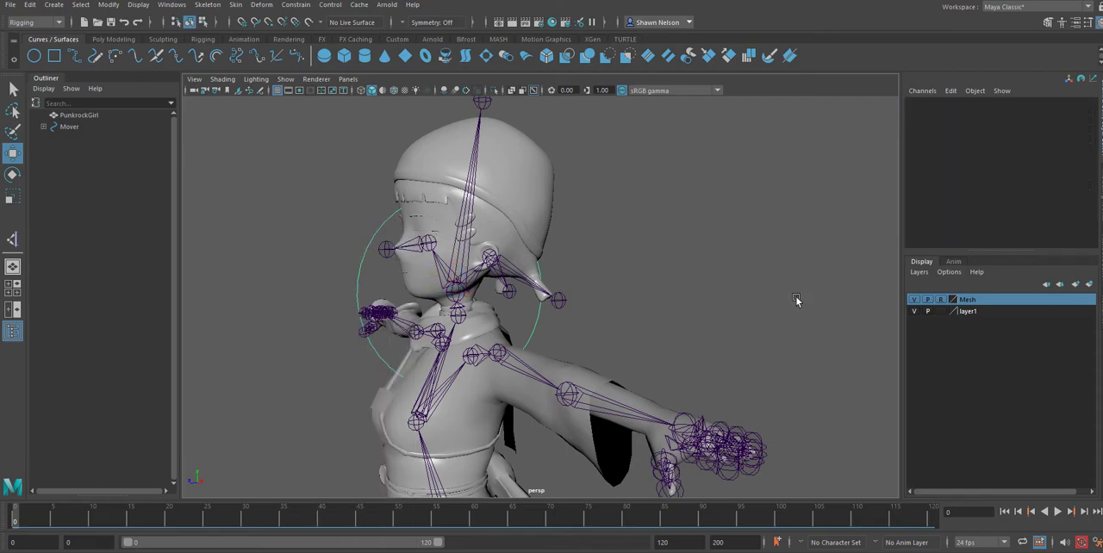
{"action": "left_click", "coordinate": [914, 300]}
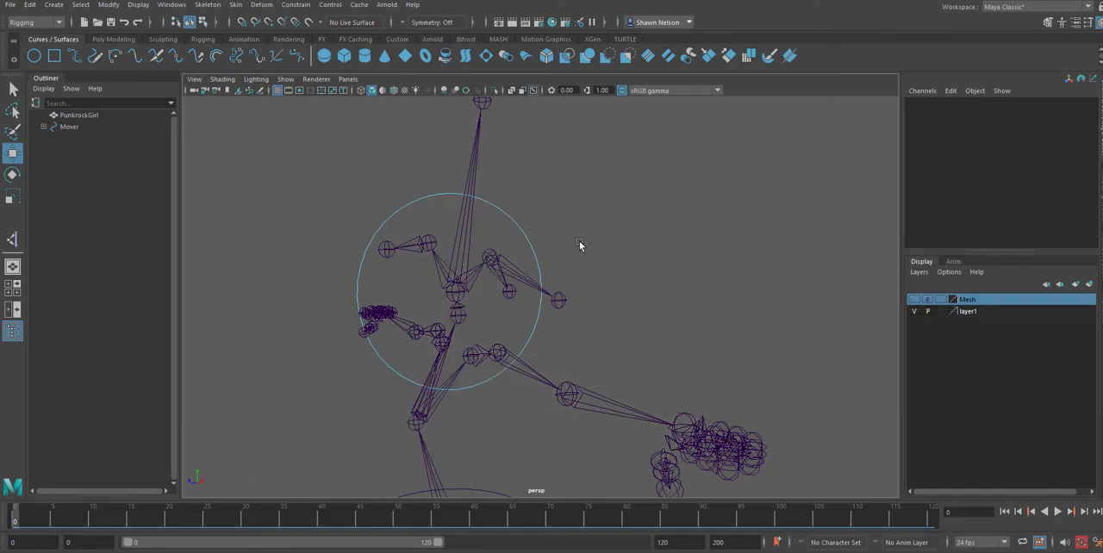
{"action": "right_click", "coordinate": [528, 241]}
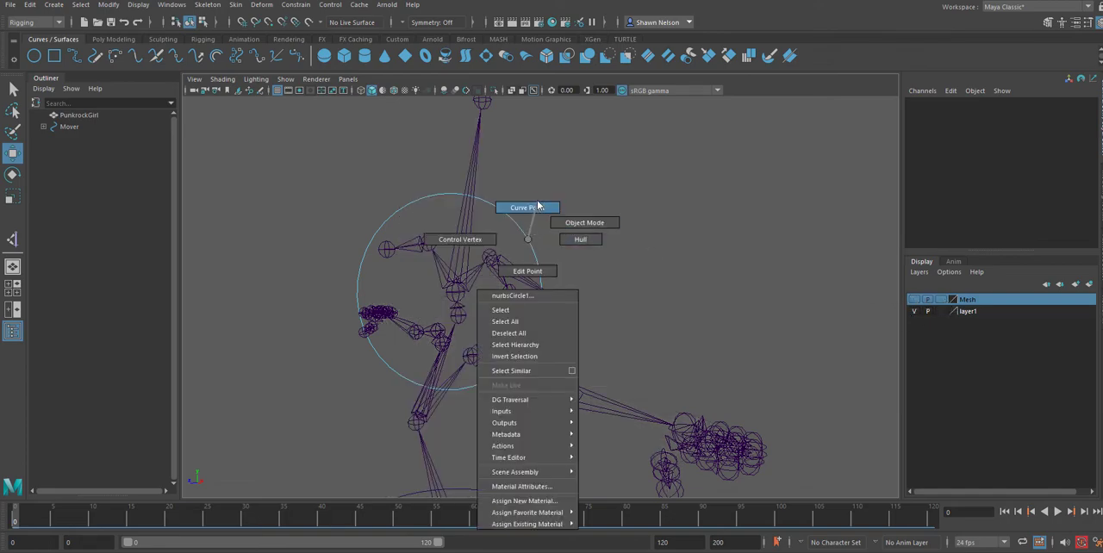
{"action": "left_click", "coordinate": [535, 209]}
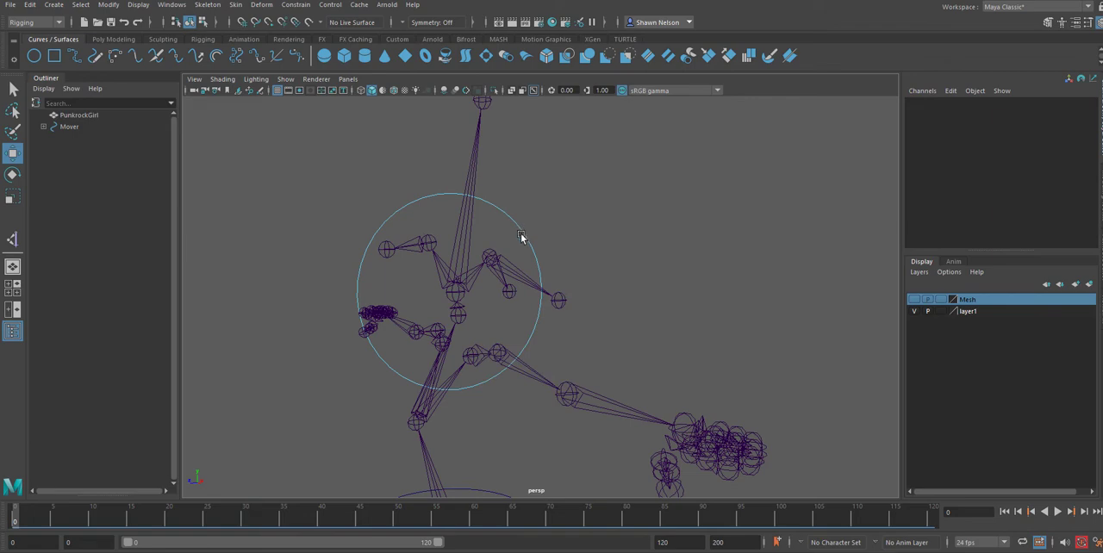
Select points all the way around the head circle.
{"action": "right_click", "coordinate": [521, 237]}
{"action": "left_click", "coordinate": [523, 267]}
{"action": "left_click", "coordinate": [381, 217]}
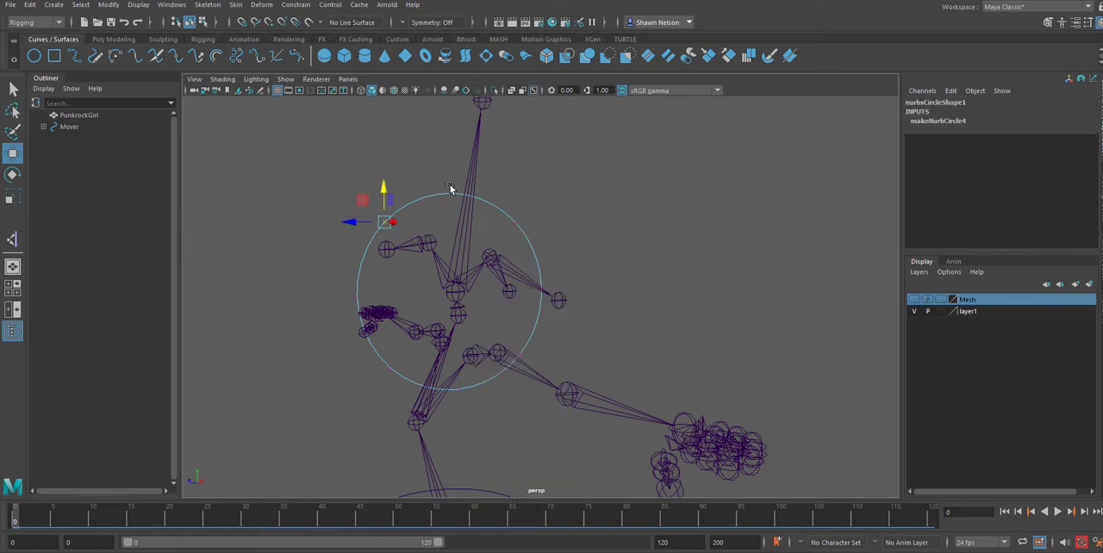
{"action": "left_click", "coordinate": [468, 212]}
{"action": "key", "text": "ctrl+z"}
{"action": "left_click_drag", "start_coordinate": [446, 187], "coordinate": [533, 248], "text": "shift"}
{"action": "left_click_drag", "start_coordinate": [548, 317], "coordinate": [578, 299], "text": "alt"}
{"action": "left_click_drag", "start_coordinate": [572, 254], "coordinate": [586, 269], "text": "shift"}
{"action": "left_click_drag", "start_coordinate": [558, 315], "coordinate": [572, 329], "text": "shift"}
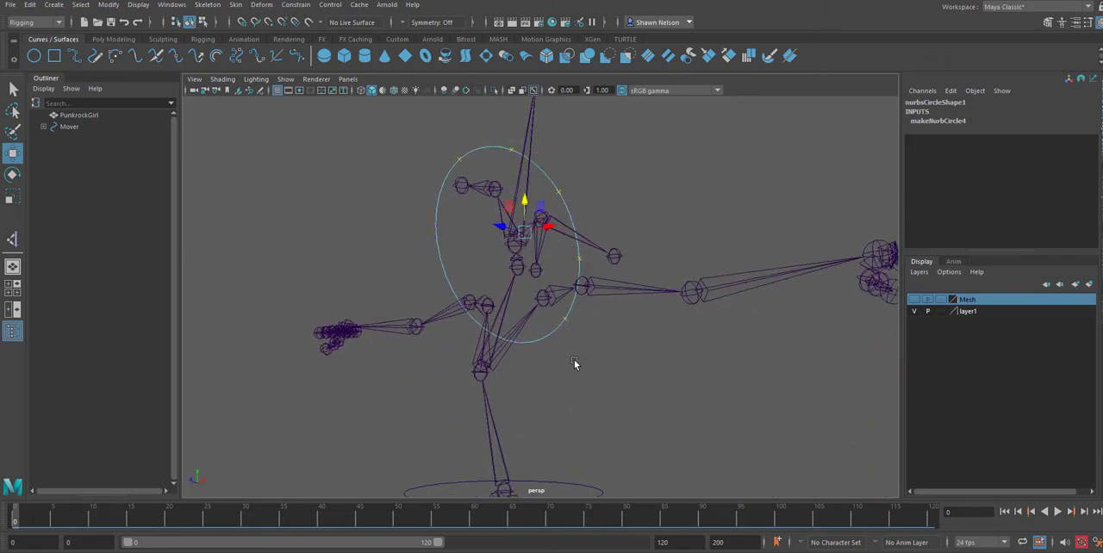
{"action": "left_click_drag", "start_coordinate": [577, 365], "coordinate": [544, 374], "text": "alt"}
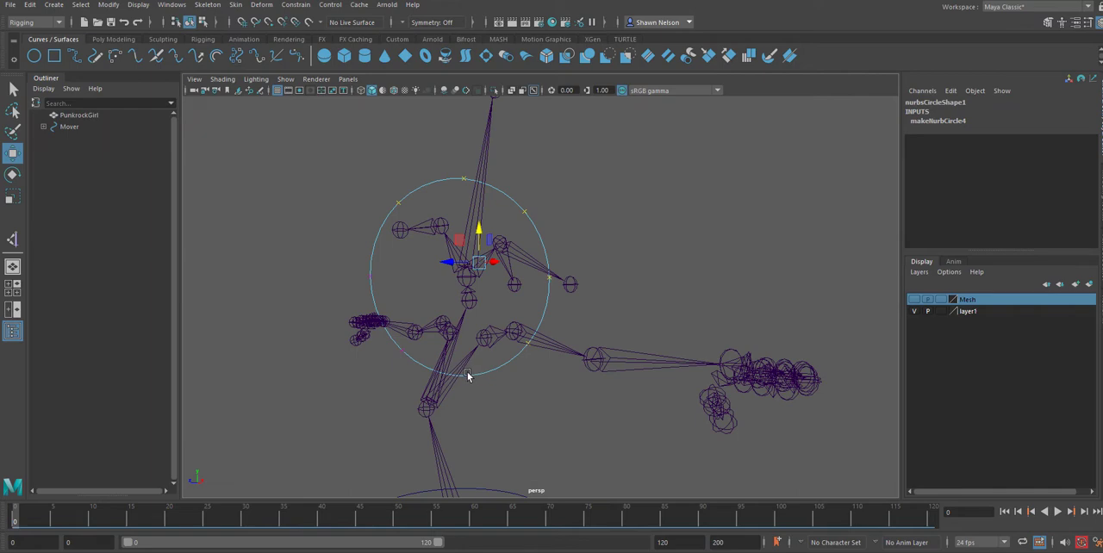
{"action": "left_click_drag", "start_coordinate": [468, 376], "coordinate": [478, 387], "text": "shift"}
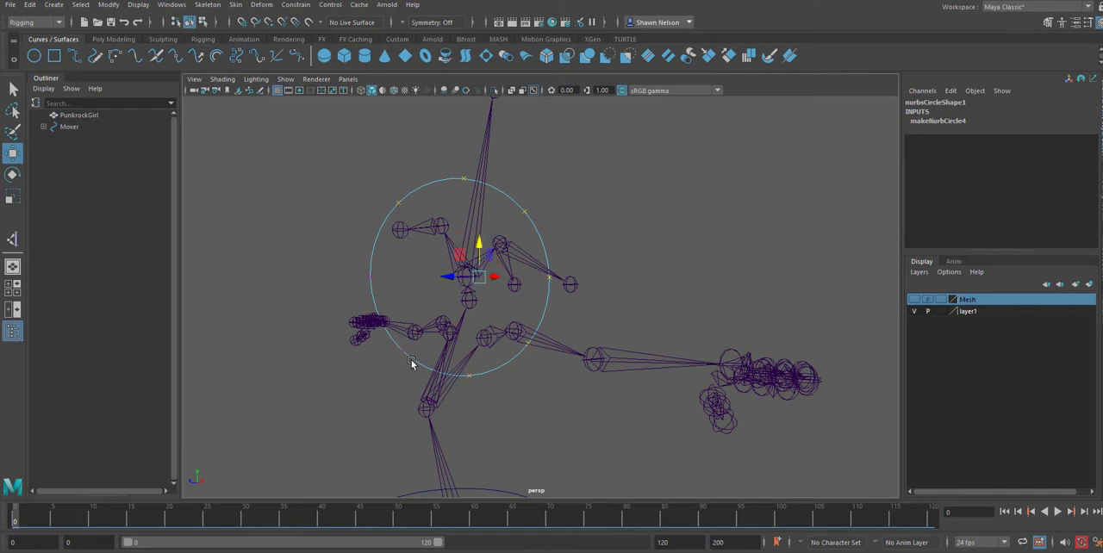
{"action": "left_click", "coordinate": [373, 278], "text": "shift"}
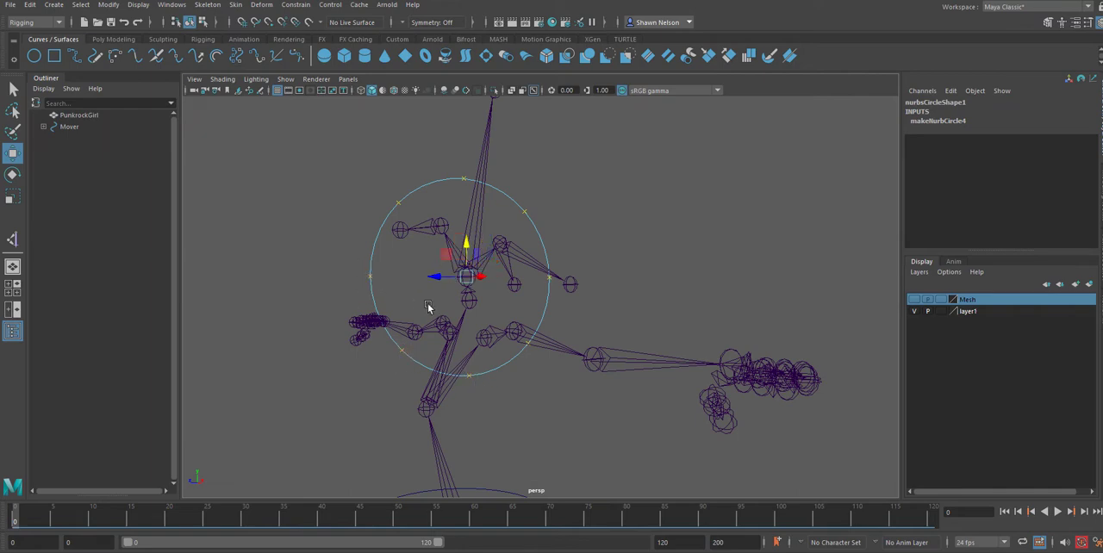
Rotate the circle's points until the ring lies flat around the head, levelling it in the front view, and return to object selection.
{"action": "key", "text": "e"}
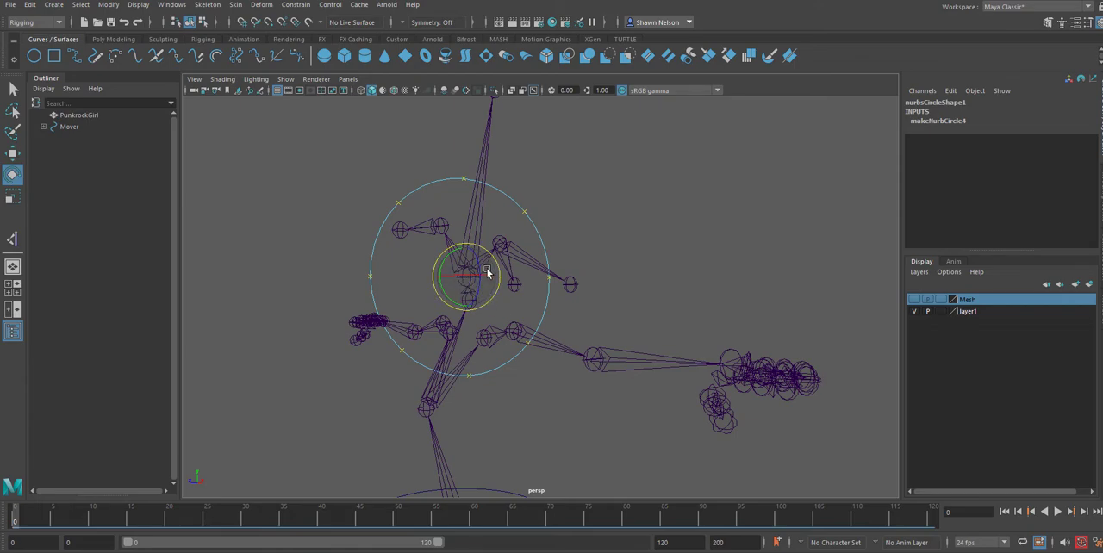
{"action": "left_click_drag", "start_coordinate": [470, 275], "coordinate": [596, 369]}
{"action": "key", "text": "space"}
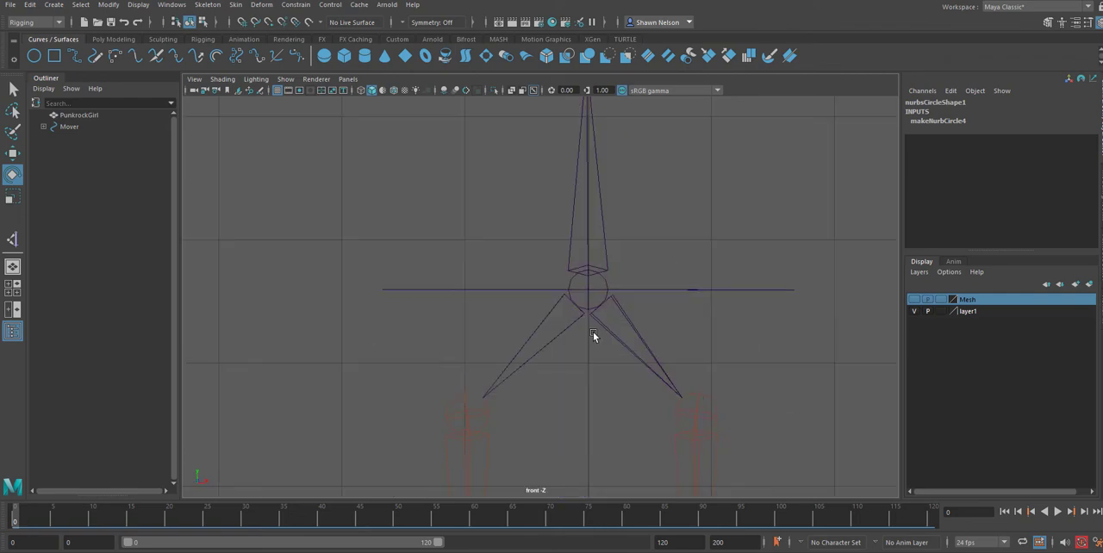
{"action": "key", "text": "f"}
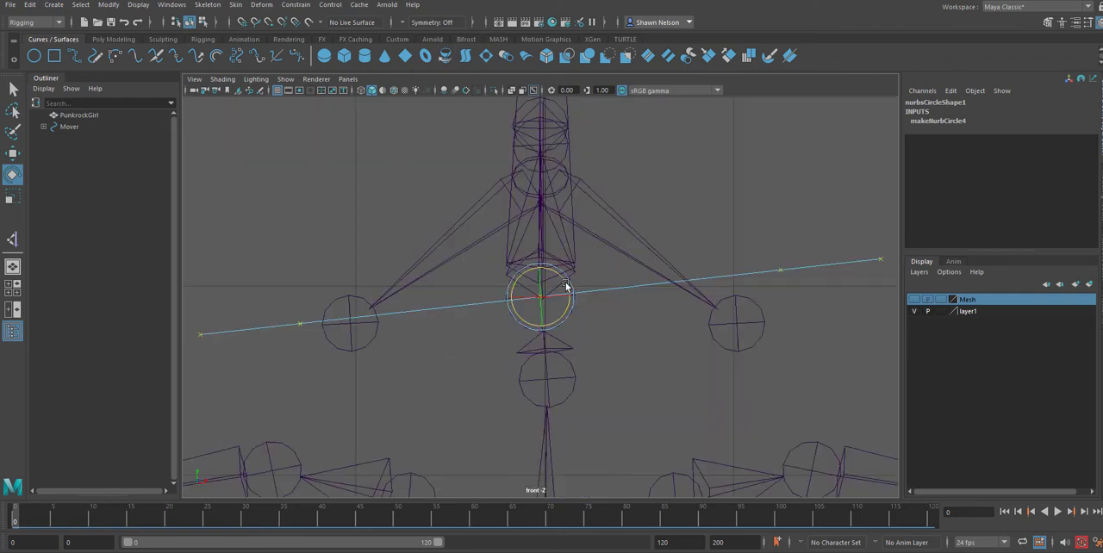
{"action": "left_click_drag", "start_coordinate": [565, 284], "coordinate": [606, 274]}
{"action": "key", "text": "space"}
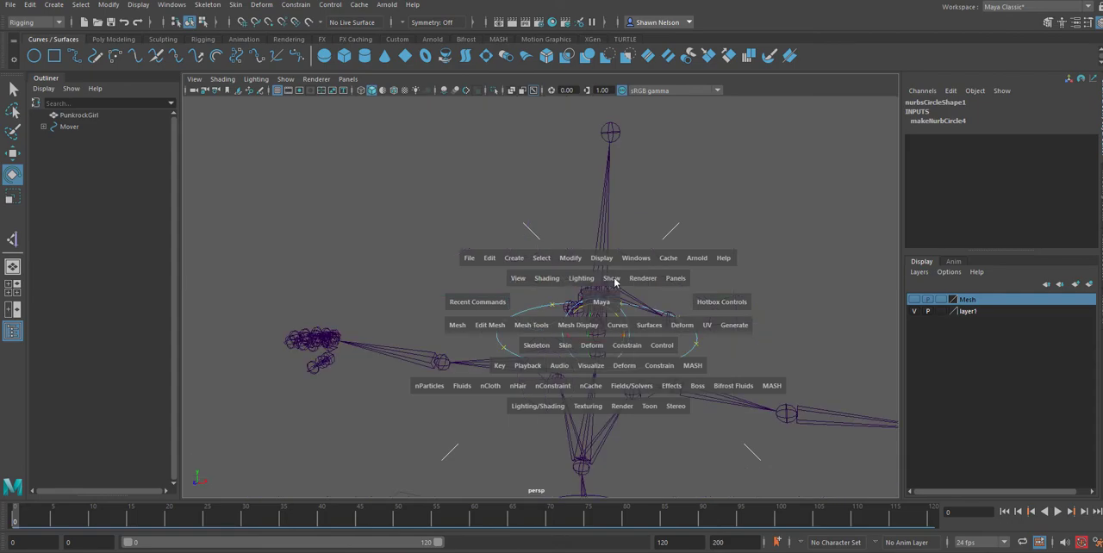
{"action": "left_click_drag", "start_coordinate": [624, 319], "coordinate": [724, 358], "text": "alt"}
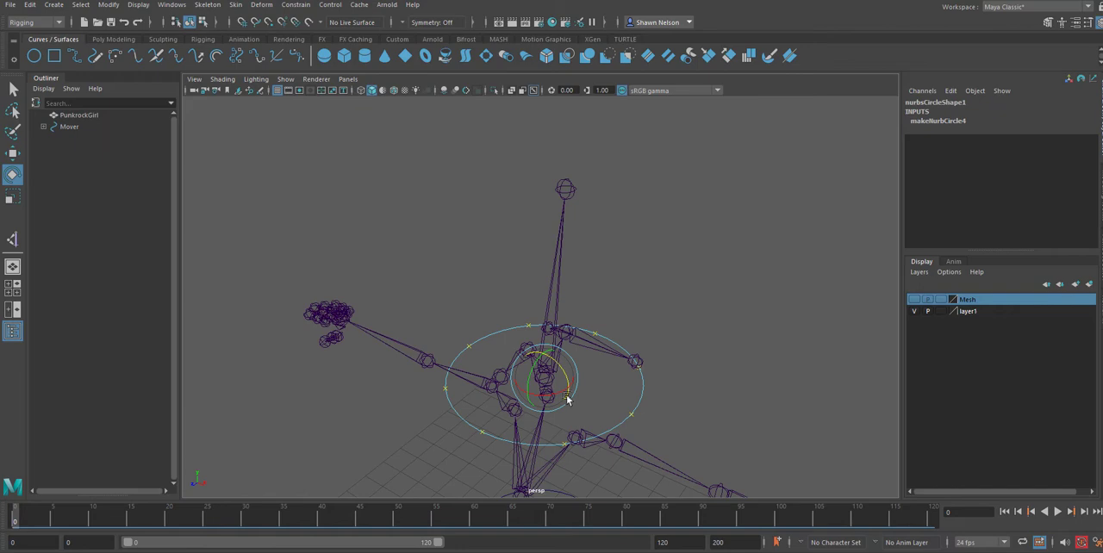
{"action": "left_click", "coordinate": [688, 424]}
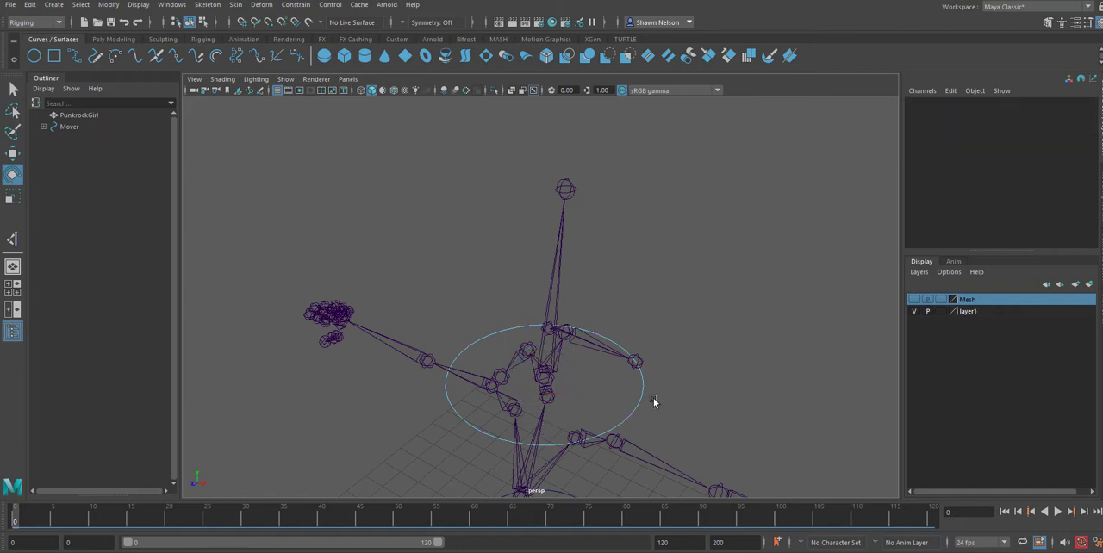
{"action": "right_click_drag", "start_coordinate": [642, 397], "coordinate": [707, 304]}
{"action": "left_click", "coordinate": [712, 340]}
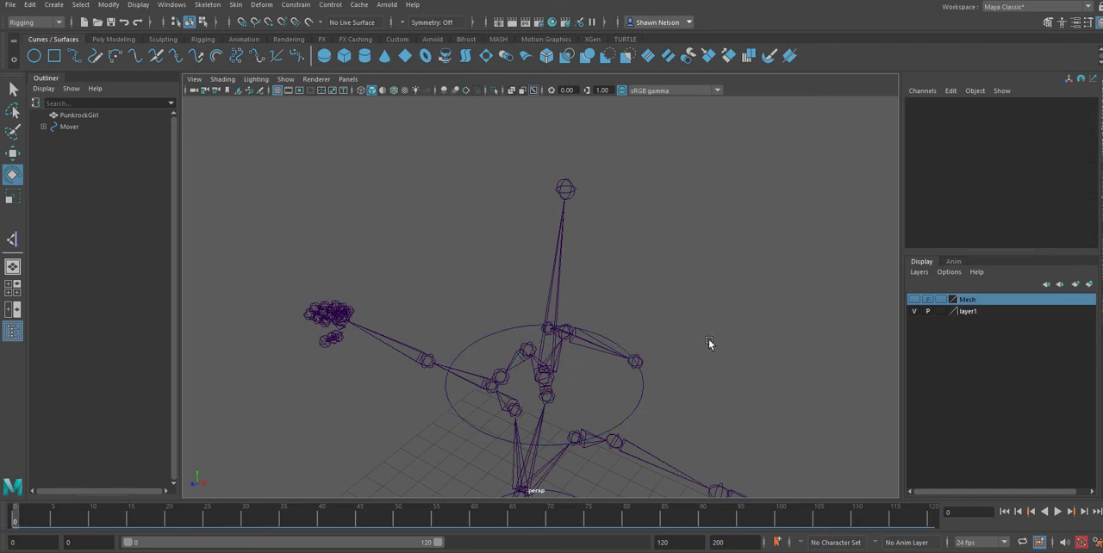
Select the head circle, clear the Outliner's object type filter and expand nurbsCircle1.
{"action": "left_click", "coordinate": [554, 277]}
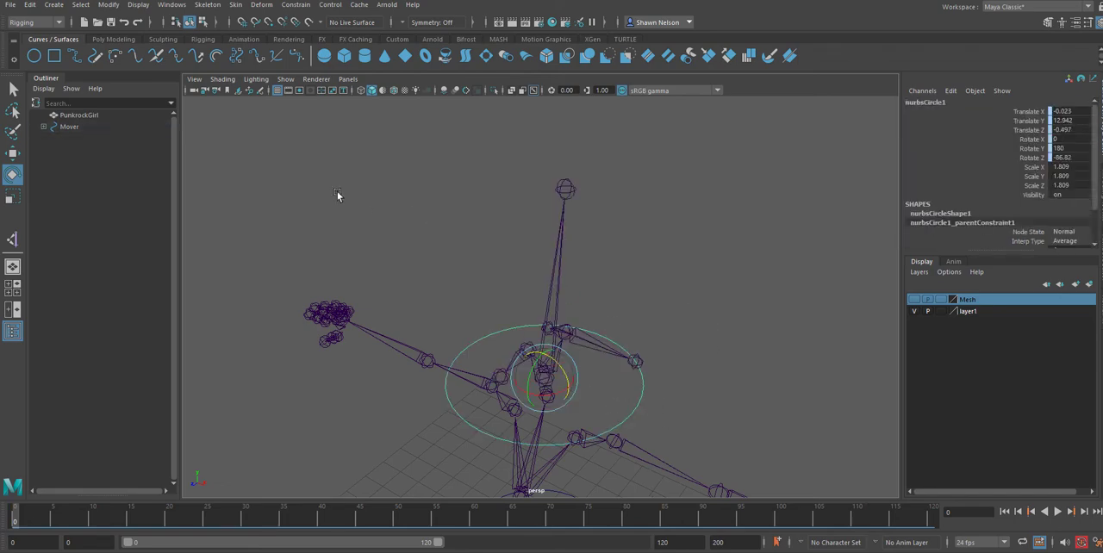
{"action": "left_click", "coordinate": [71, 89]}
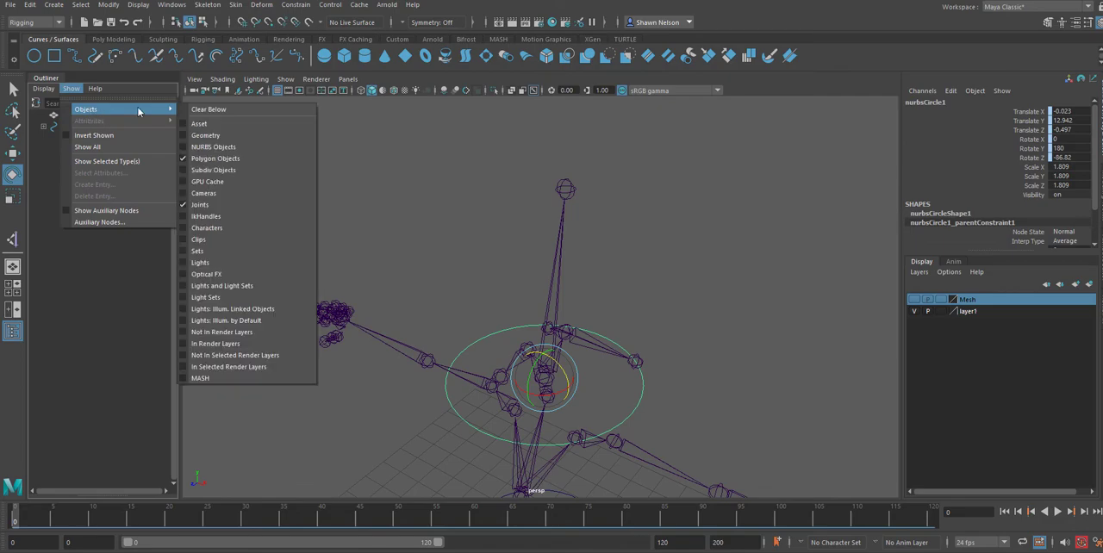
{"action": "left_click", "coordinate": [205, 110]}
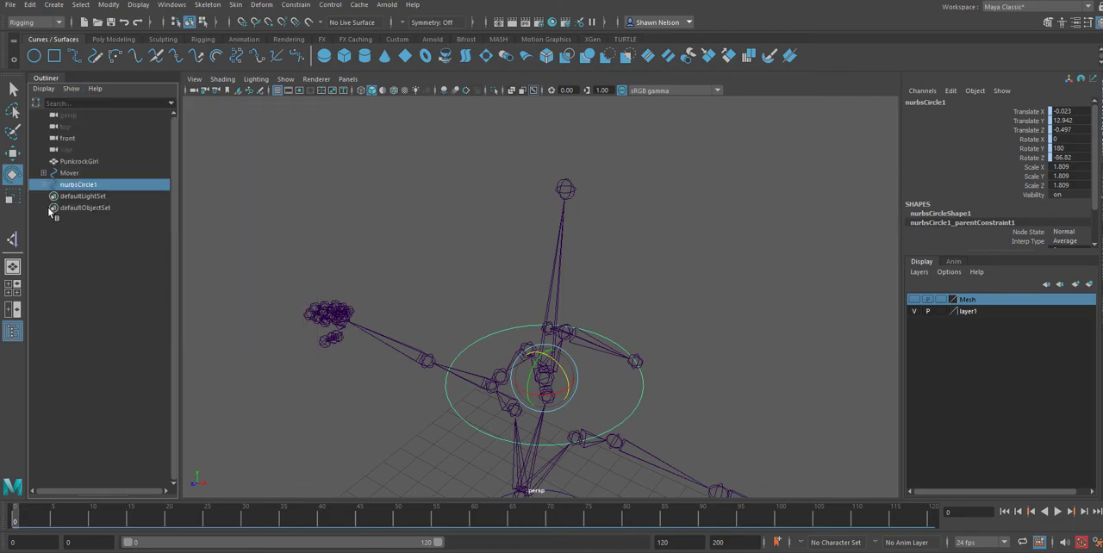
{"action": "left_click", "coordinate": [43, 184]}
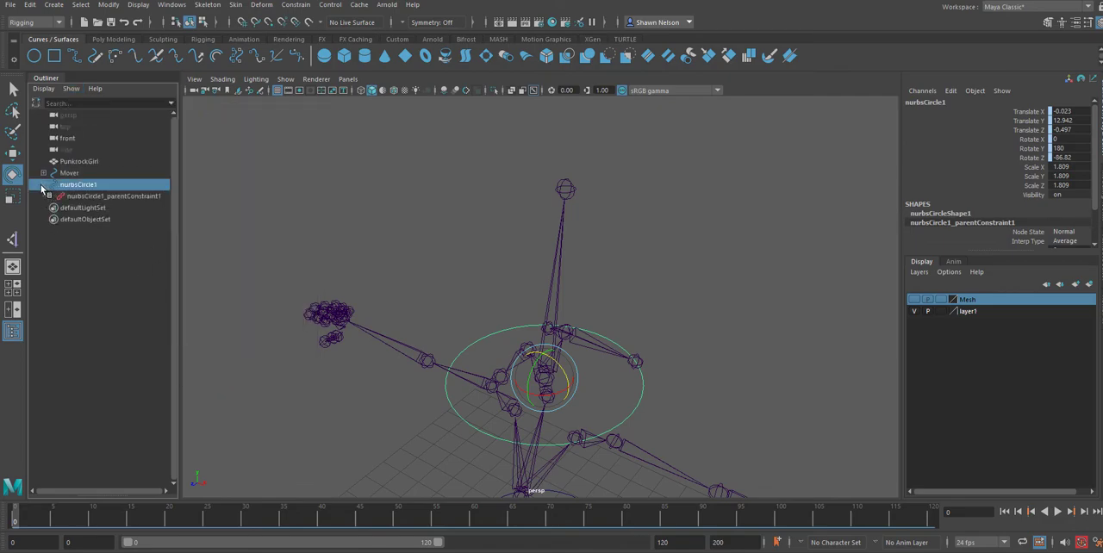
Rename nurbsCircle1 as Head.
{"action": "double_click", "coordinate": [87, 186]}
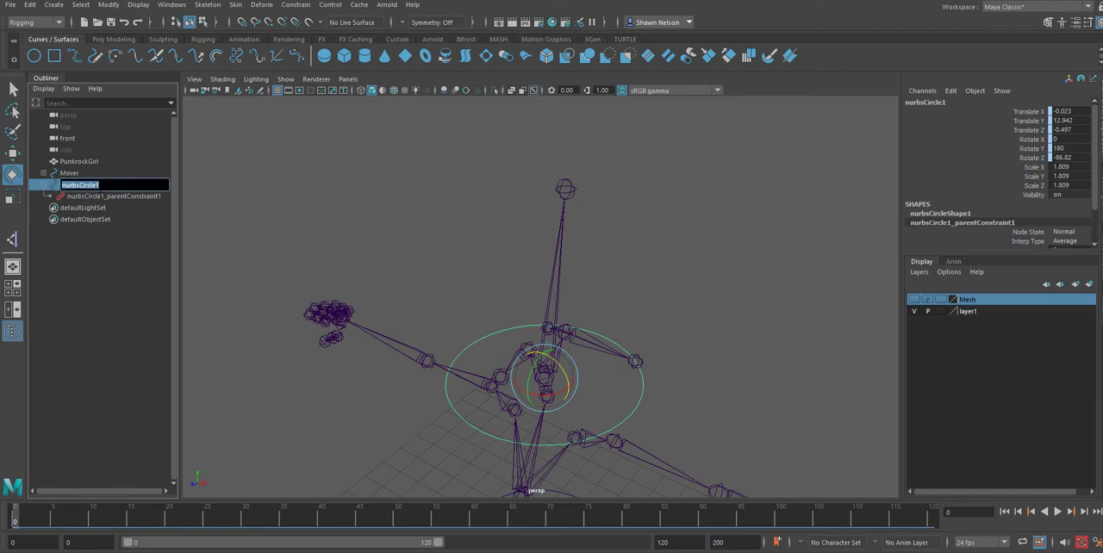
{"action": "type", "text": "Head"}
{"action": "key", "text": "Return"}
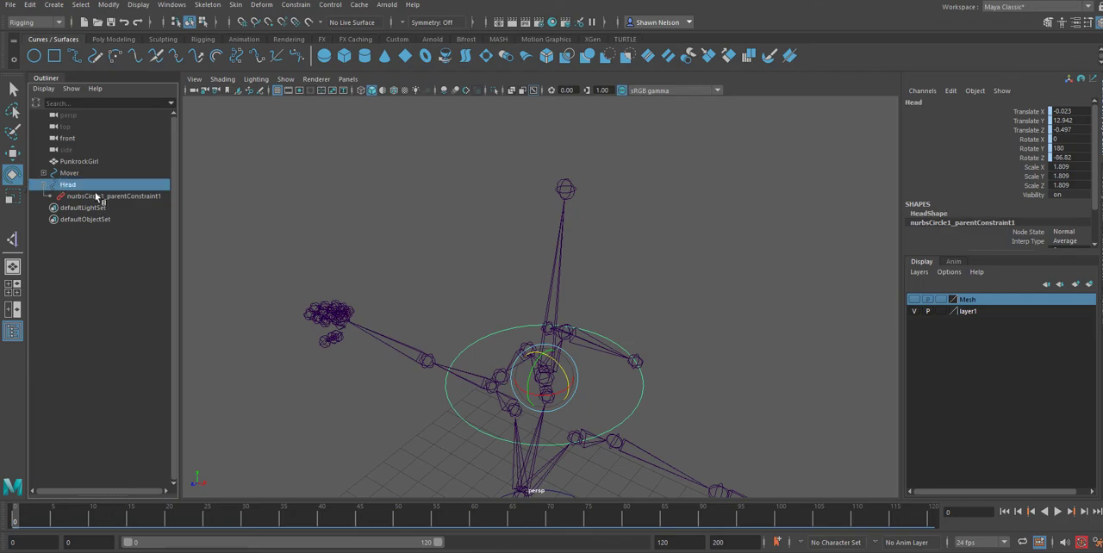
Delete the parent constraint under the Head circle and clear the selection.
{"action": "left_click", "coordinate": [97, 197]}
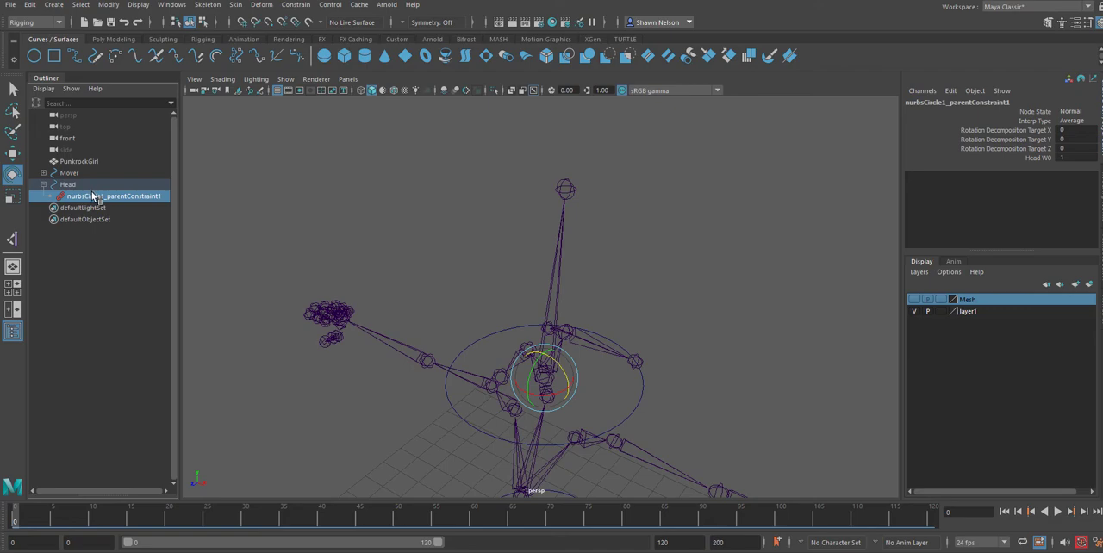
{"action": "key", "text": "Delete"}
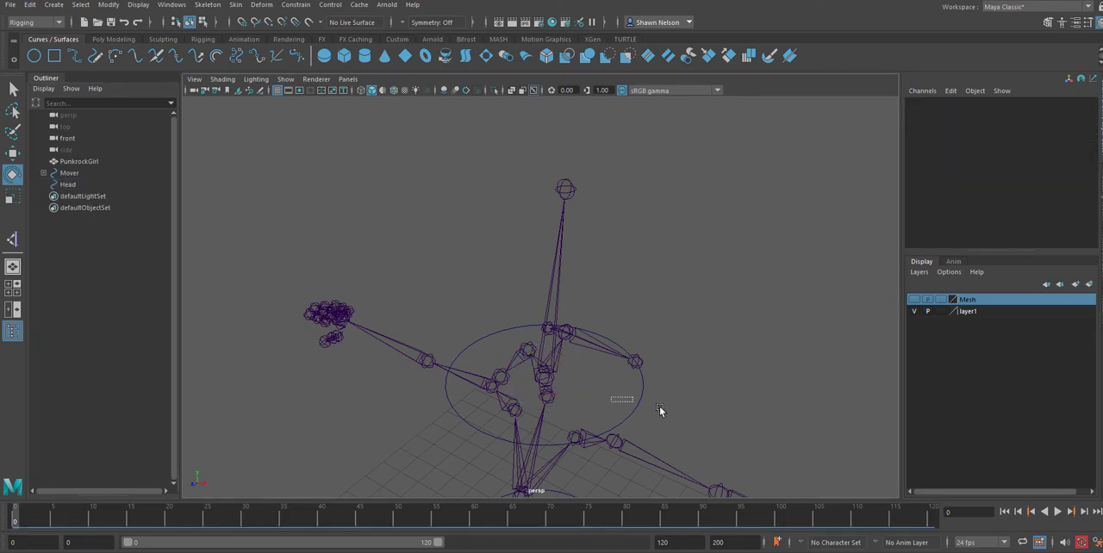
{"action": "left_click", "coordinate": [637, 399]}
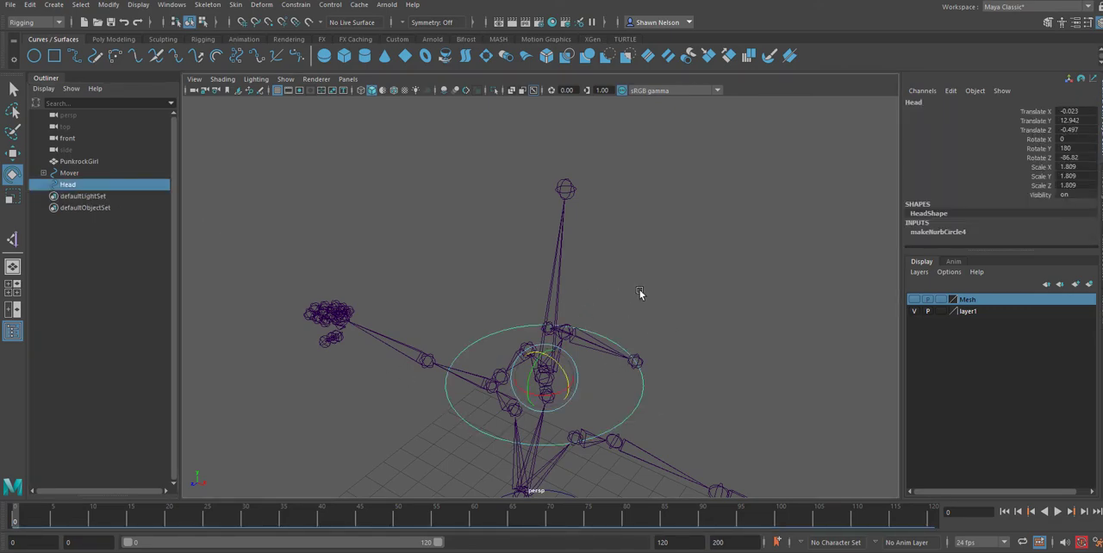
{"action": "left_click", "coordinate": [675, 298]}
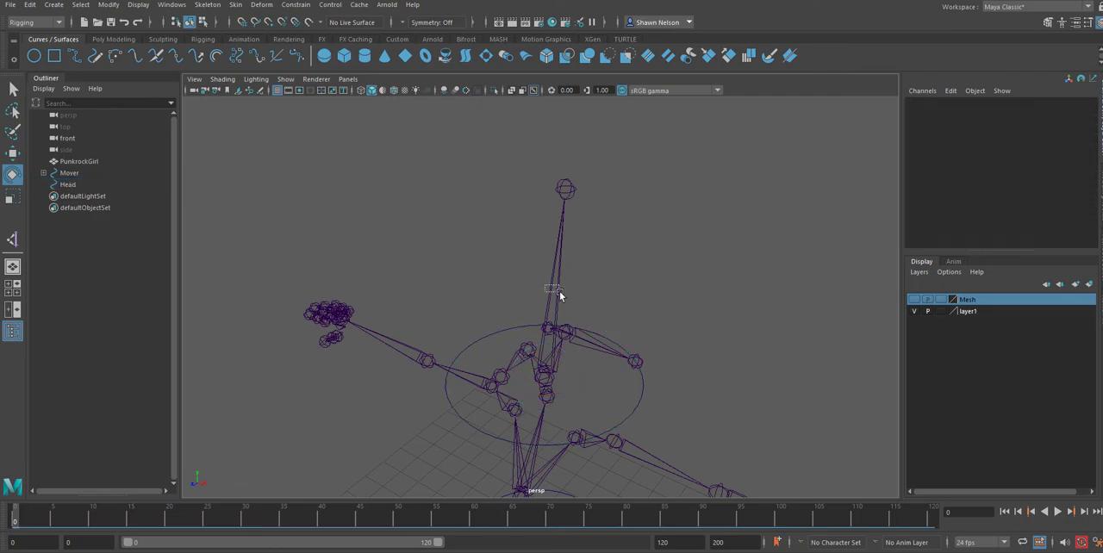
Try an Orient constraint on the Head circle, using the head joint as the driver.
{"action": "left_click_drag", "start_coordinate": [560, 296], "coordinate": [581, 305]}
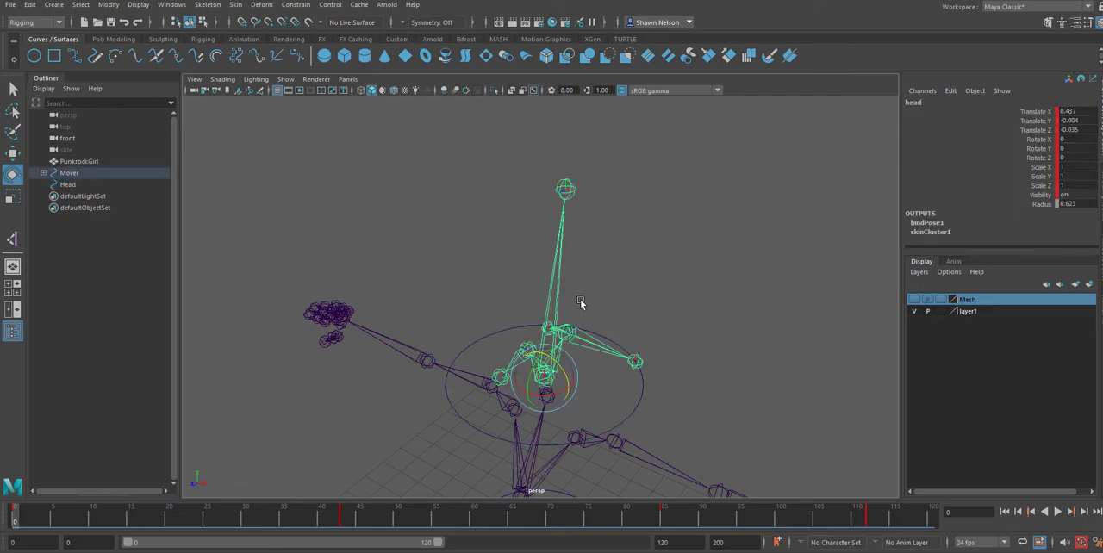
{"action": "left_click", "coordinate": [296, 5]}
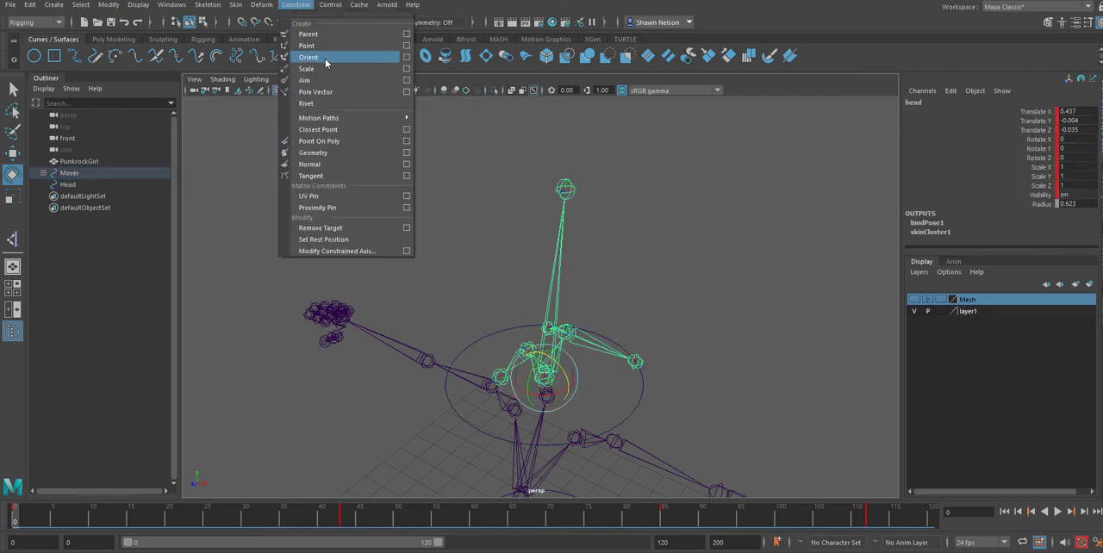
{"action": "left_click", "coordinate": [618, 282]}
{"action": "key", "text": "ctrl+z"}
{"action": "left_click", "coordinate": [636, 407]}
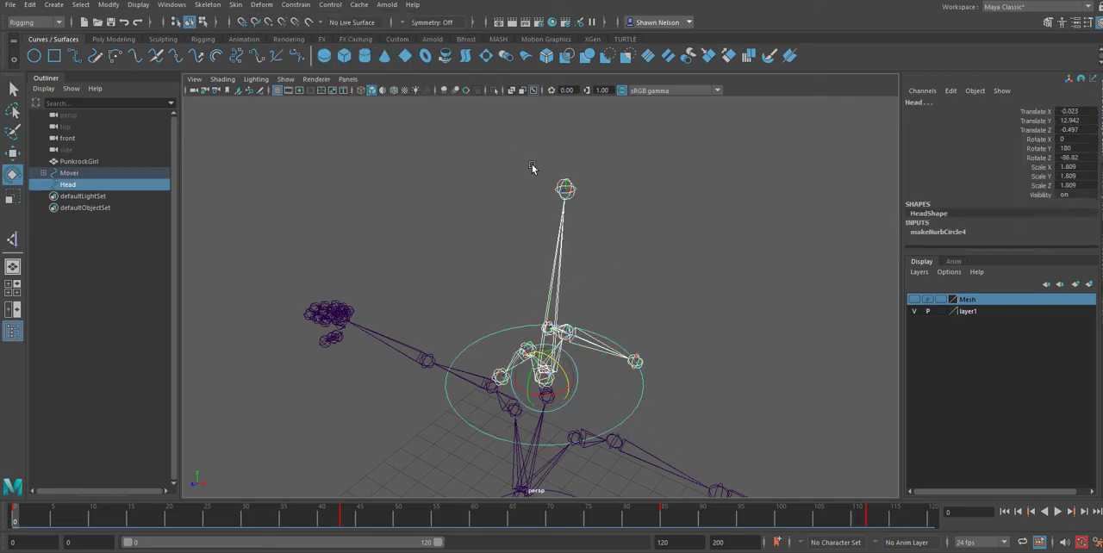
{"action": "left_click", "coordinate": [295, 5]}
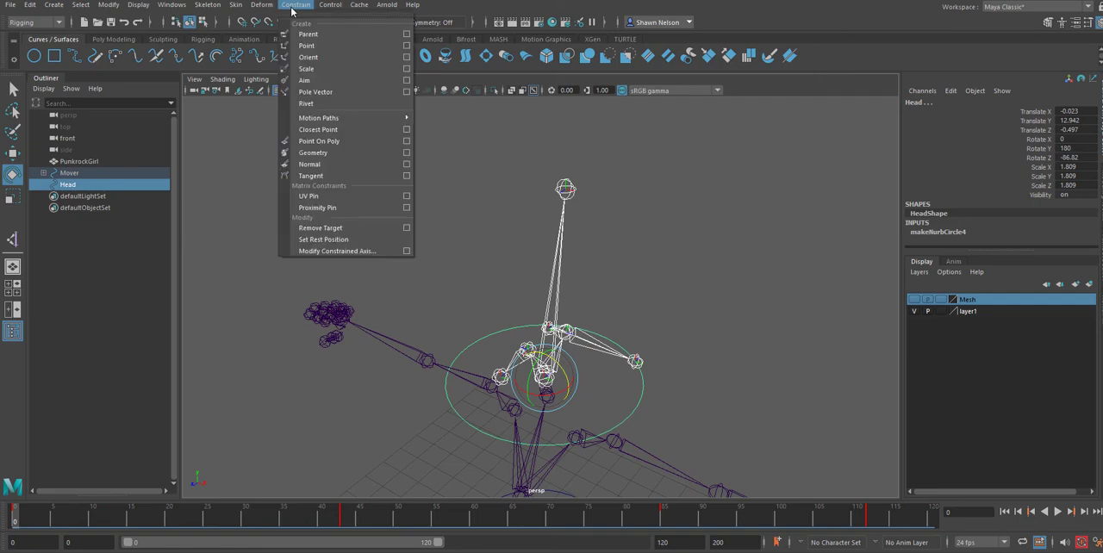
{"action": "left_click", "coordinate": [319, 56]}
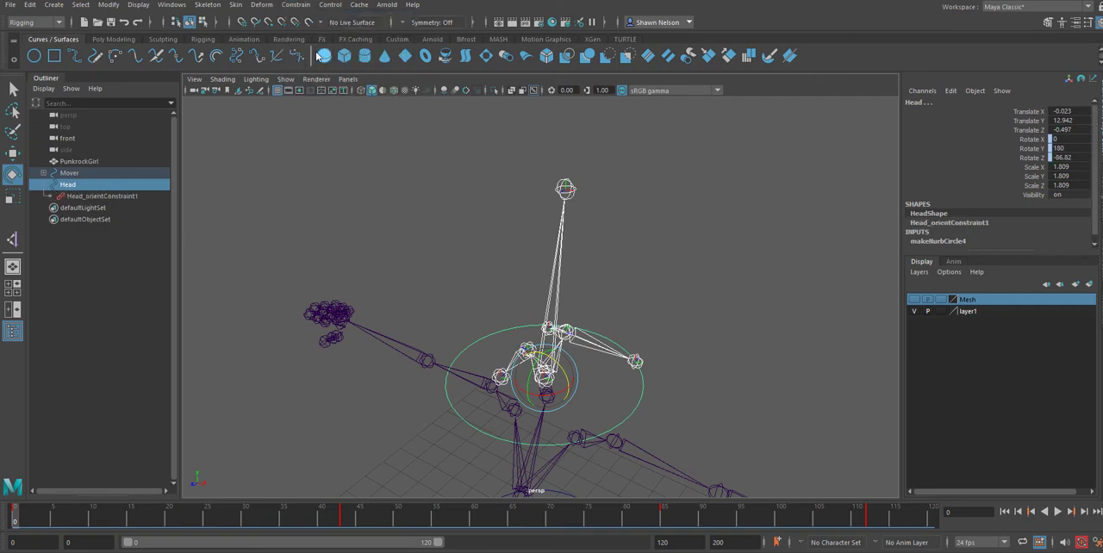
Test rotating the Head circle and delete its orient constraint.
{"action": "left_click", "coordinate": [798, 338]}
{"action": "left_click", "coordinate": [641, 390]}
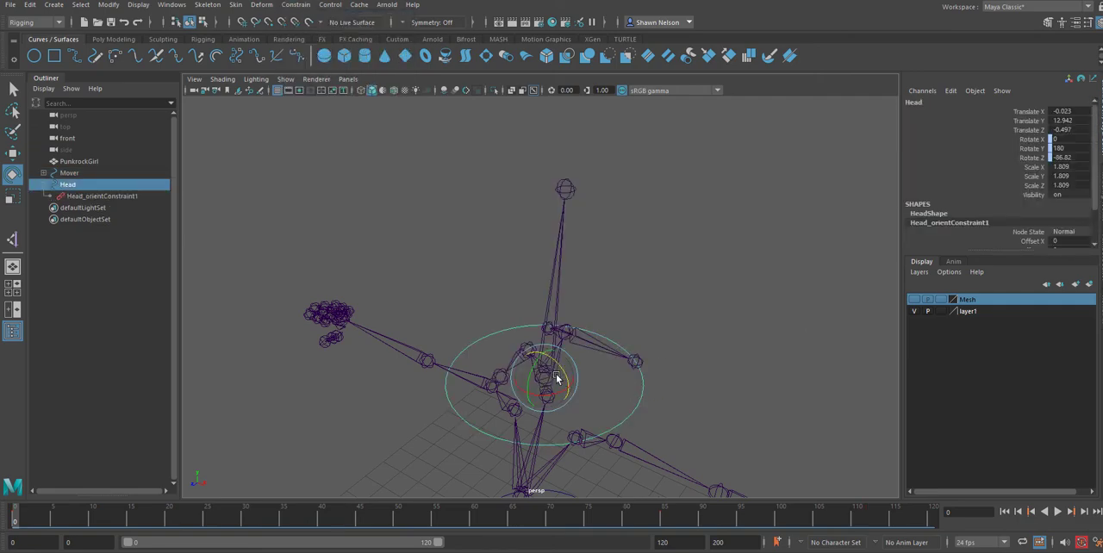
{"action": "left_click_drag", "start_coordinate": [560, 373], "coordinate": [670, 382]}
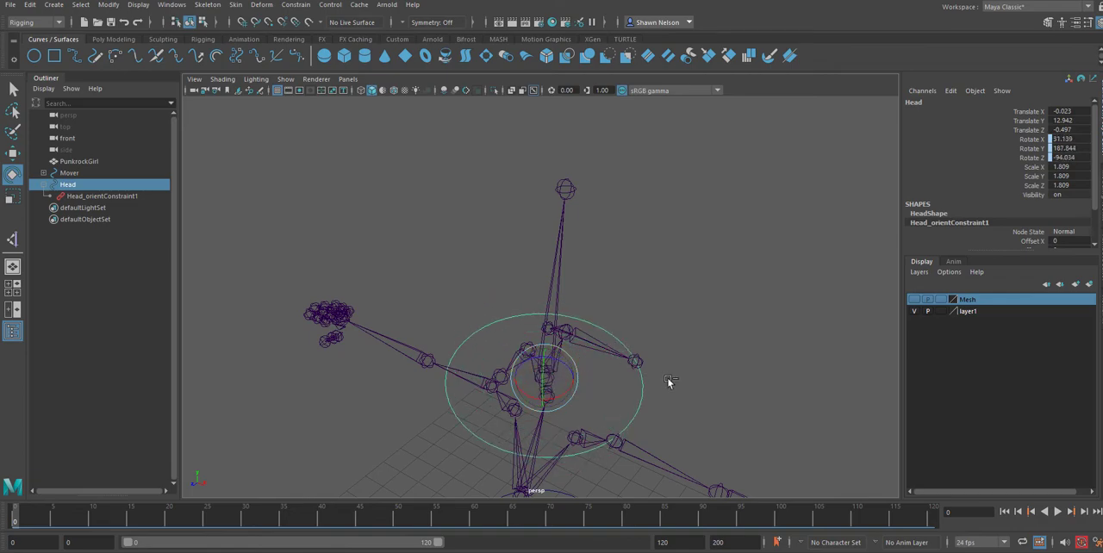
{"action": "left_click", "coordinate": [704, 404]}
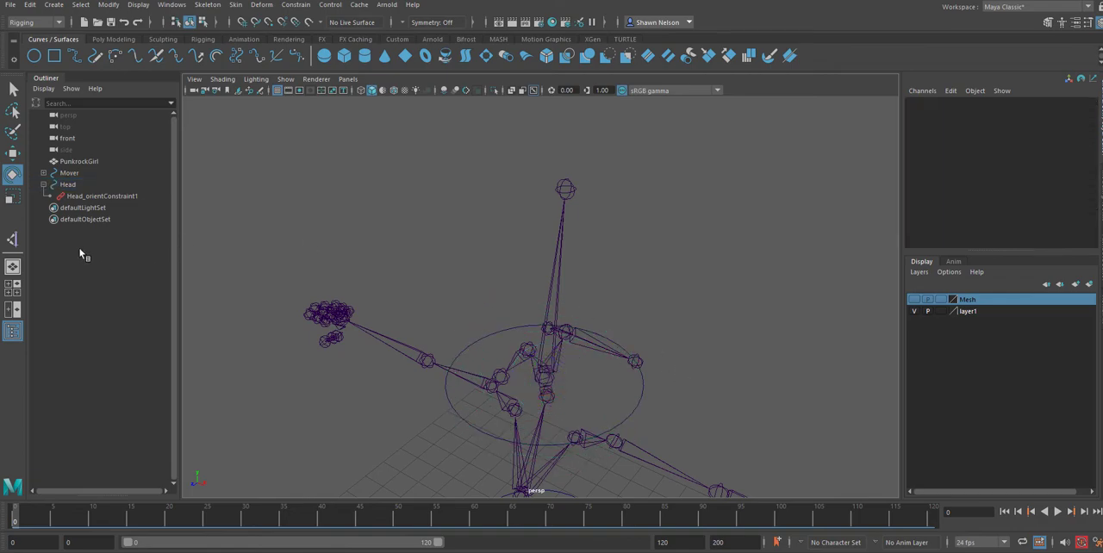
{"action": "left_click", "coordinate": [82, 197]}
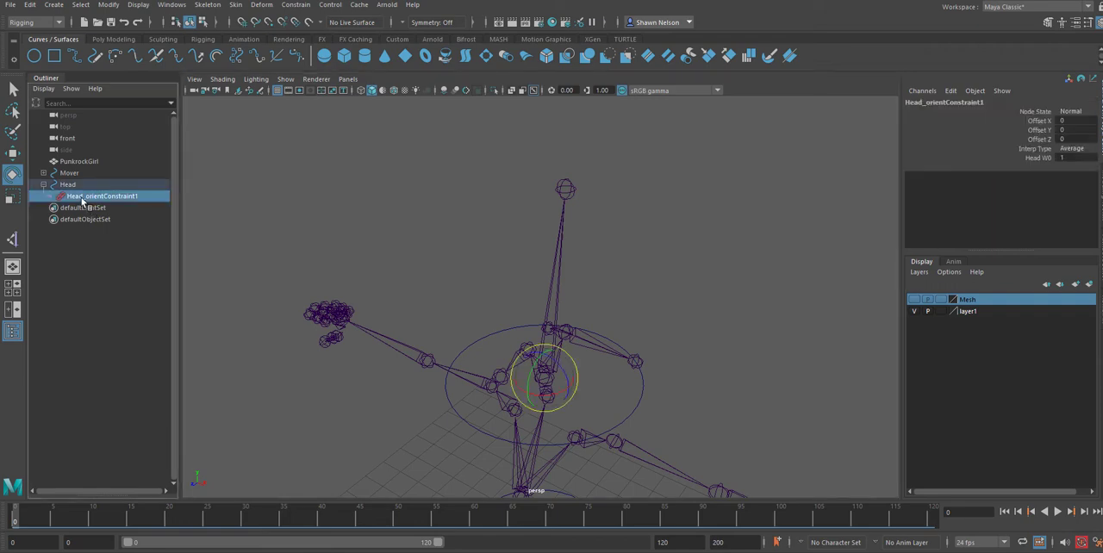
{"action": "key", "text": "Delete"}
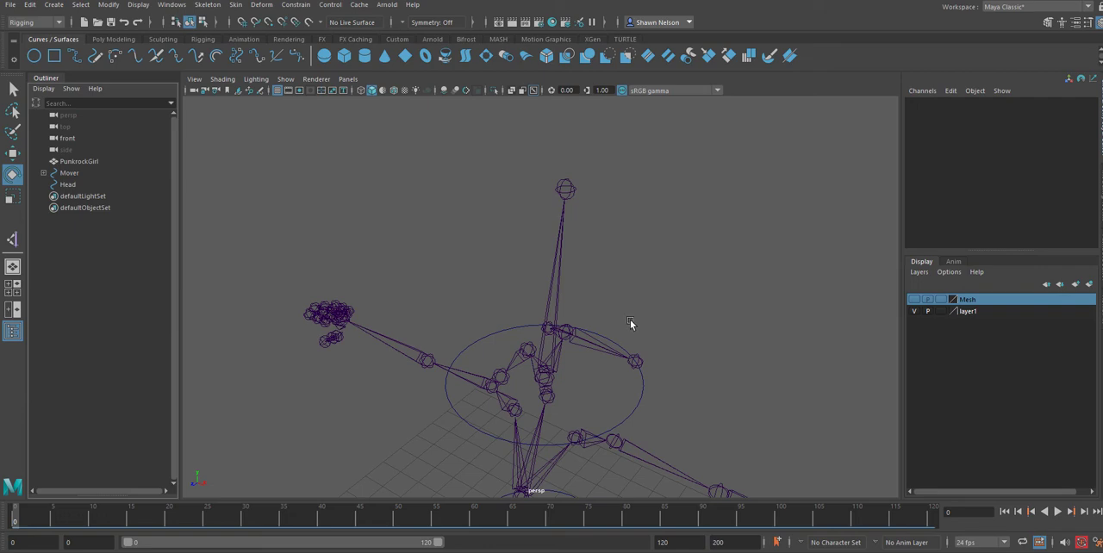
Orient-constrain the head joint to the Head circle with Maintain offset enabled and all axes constrained.
{"action": "left_click", "coordinate": [645, 399]}
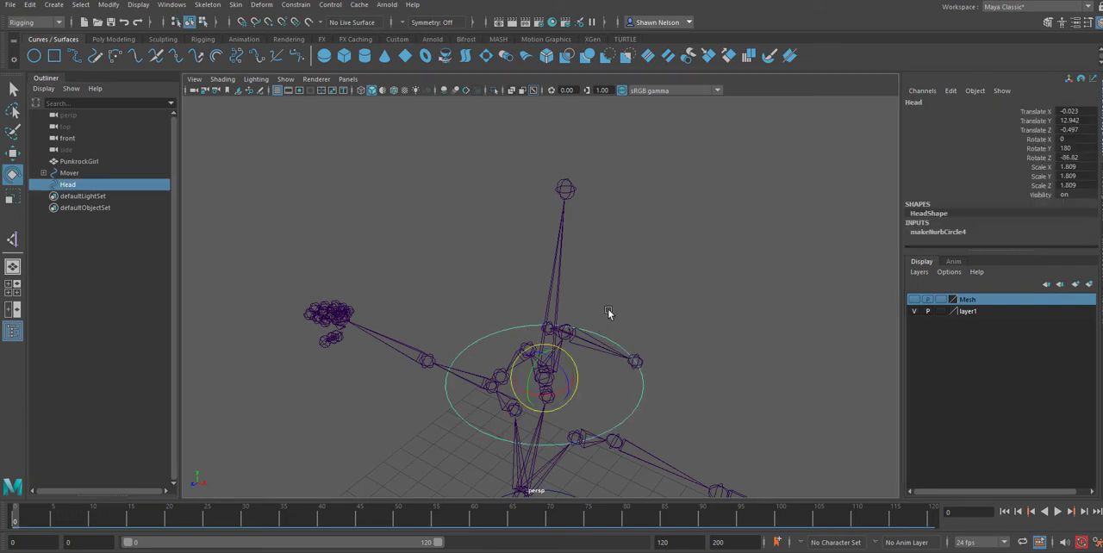
{"action": "scroll", "coordinate": [608, 313], "scroll_direction": "up", "scroll_amount": 3}
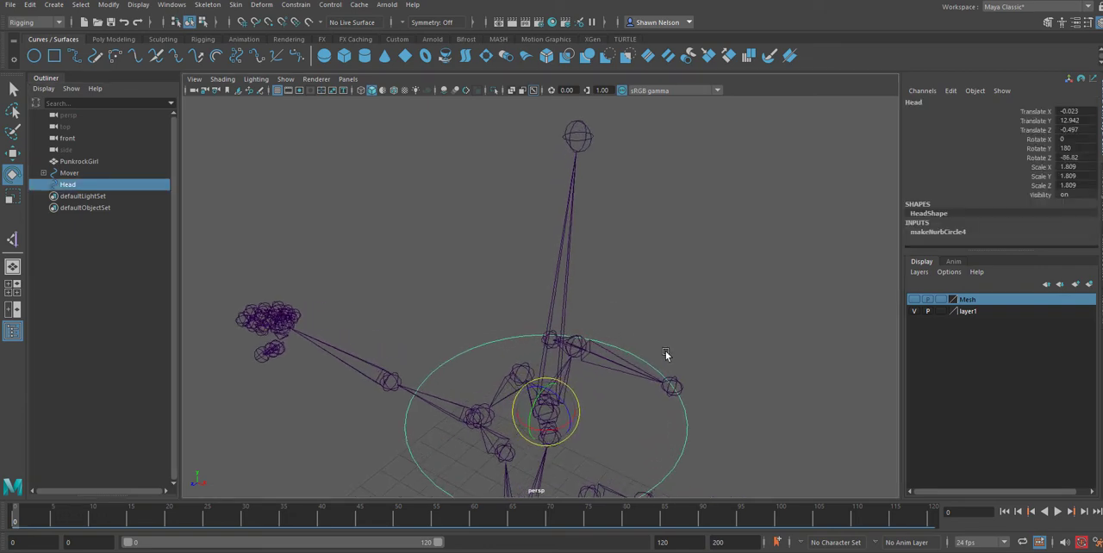
{"action": "left_click", "coordinate": [554, 295], "text": "shift"}
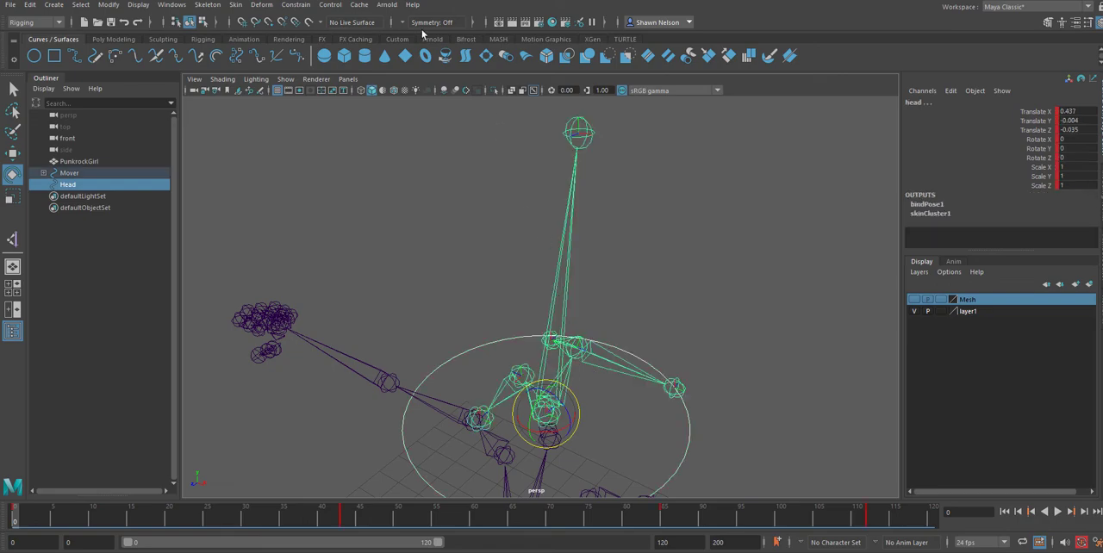
{"action": "left_click", "coordinate": [295, 4]}
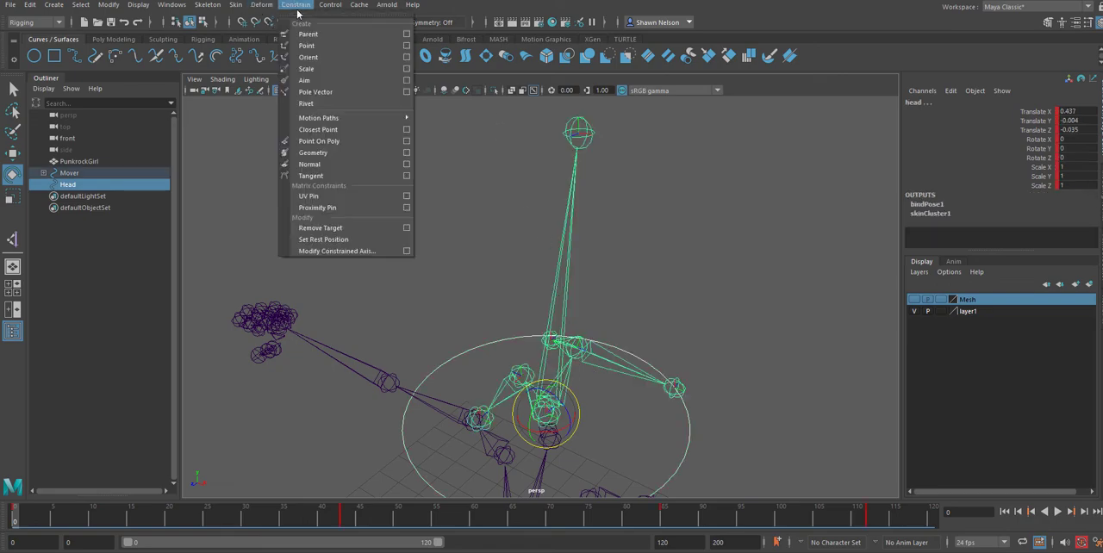
{"action": "left_click", "coordinate": [406, 57]}
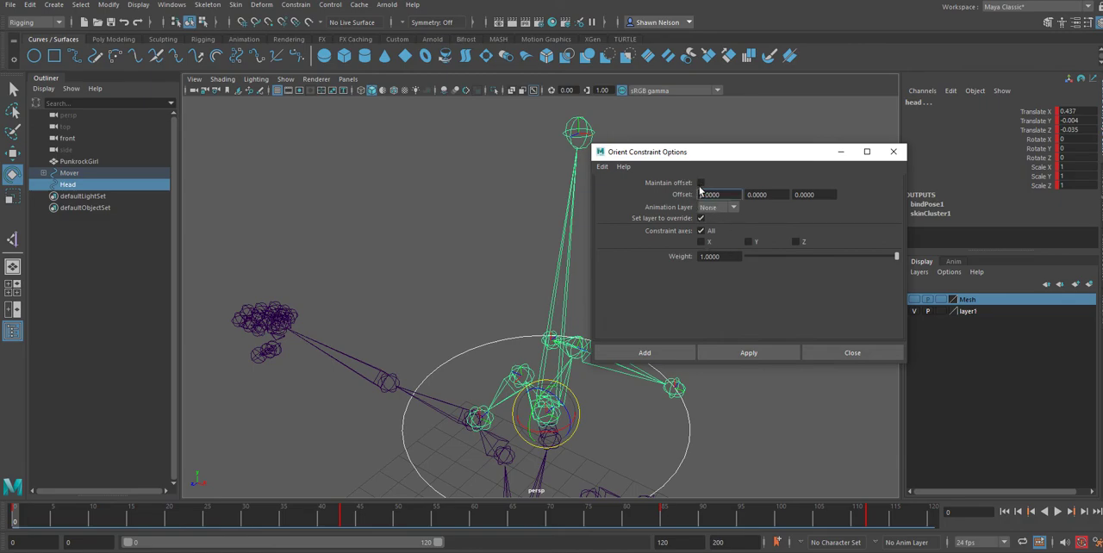
{"action": "left_click", "coordinate": [701, 184]}
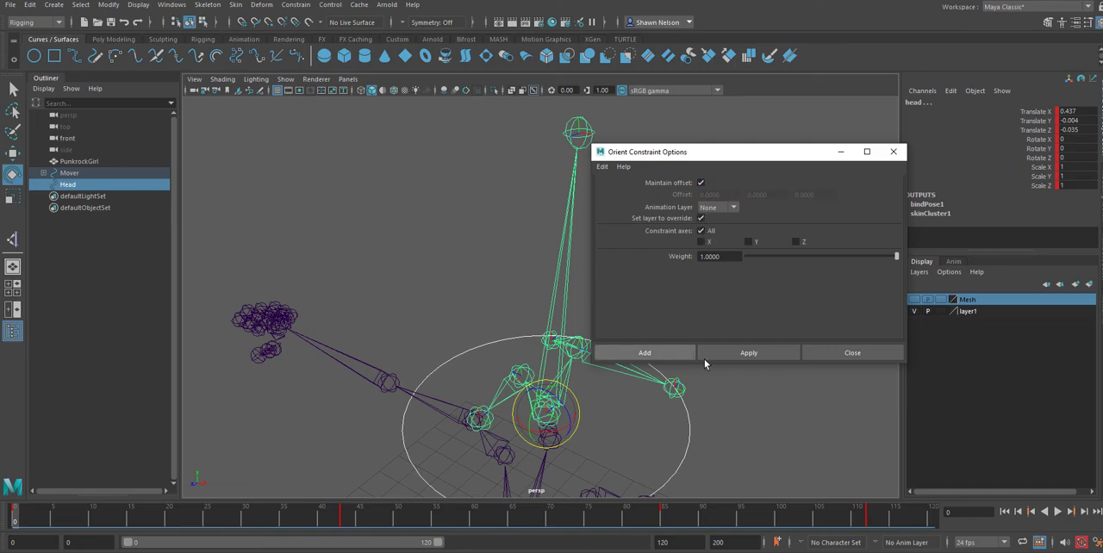
{"action": "left_click", "coordinate": [729, 356]}
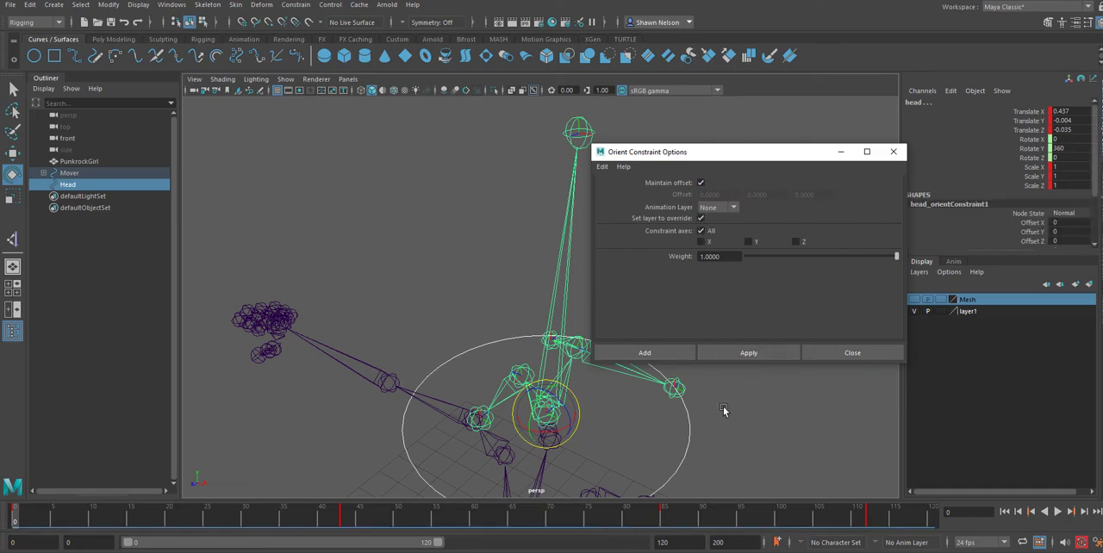
Test rotating the Head circle, undo the rotation, and close the Orient Constraint options.
{"action": "left_click", "coordinate": [699, 418]}
{"action": "left_click", "coordinate": [674, 424]}
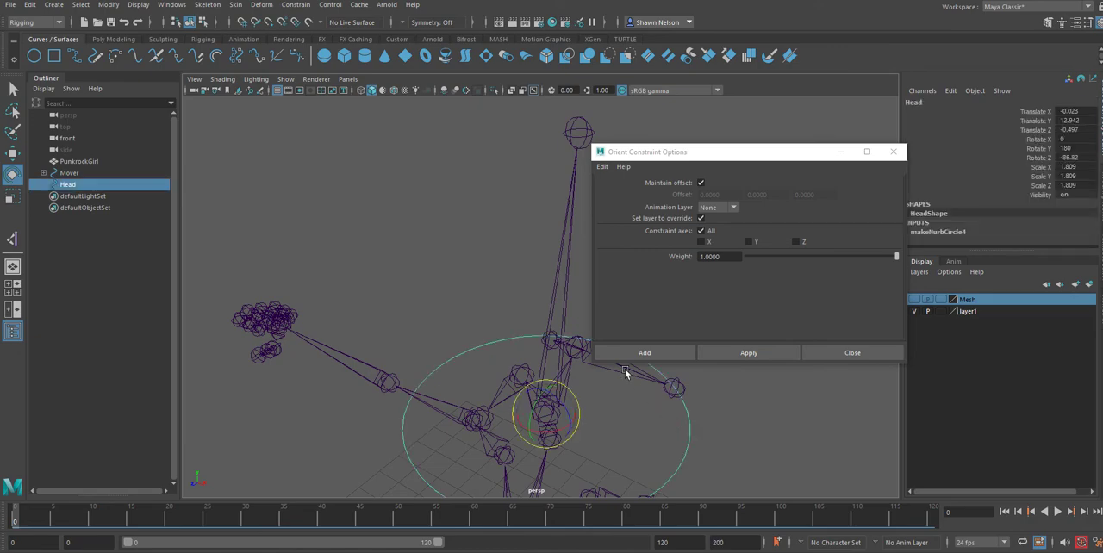
{"action": "left_click_drag", "start_coordinate": [559, 417], "coordinate": [542, 410]}
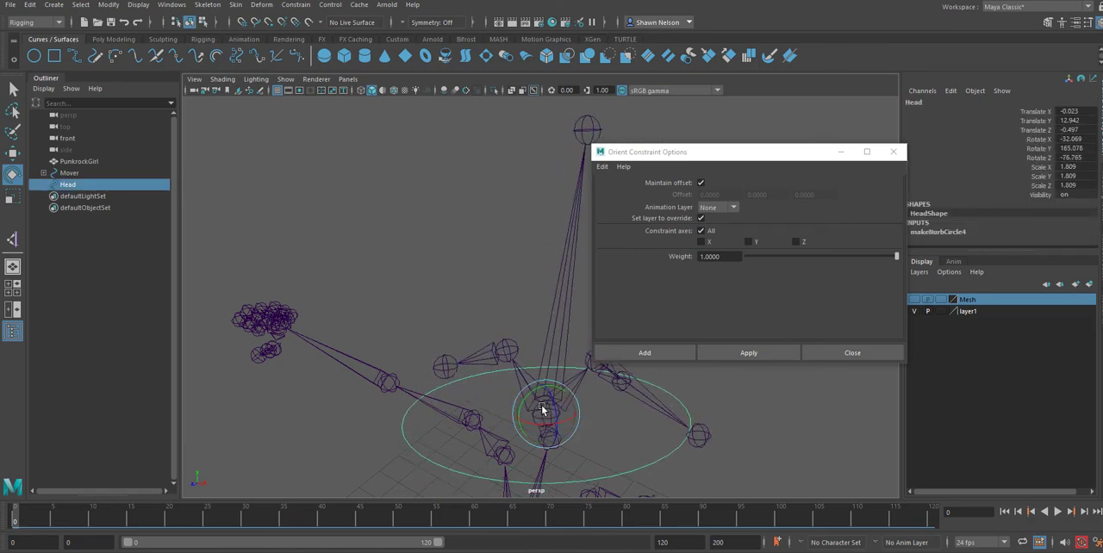
{"action": "key", "text": "ctrl+z"}
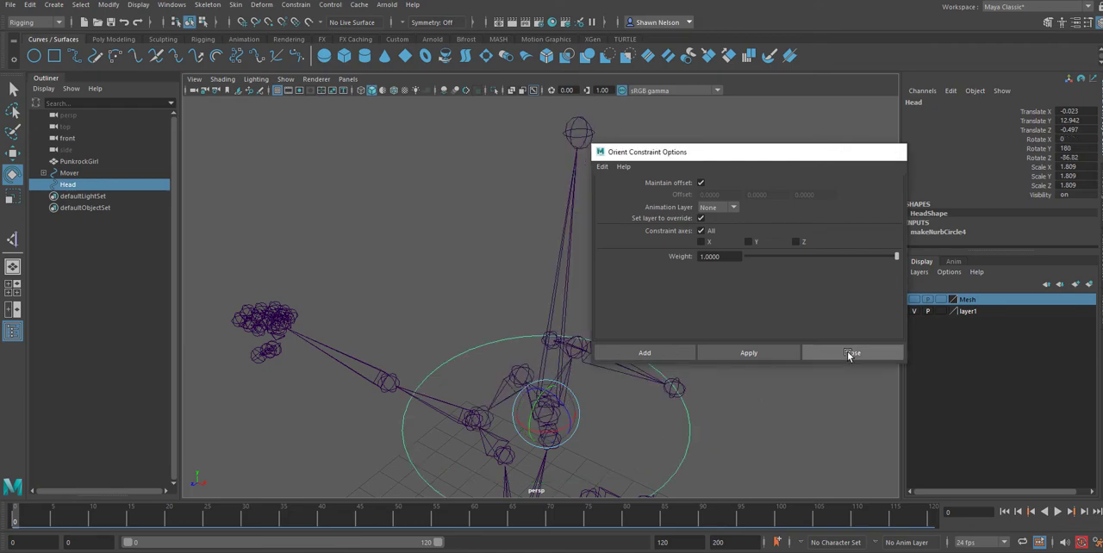
{"action": "left_click", "coordinate": [852, 354]}
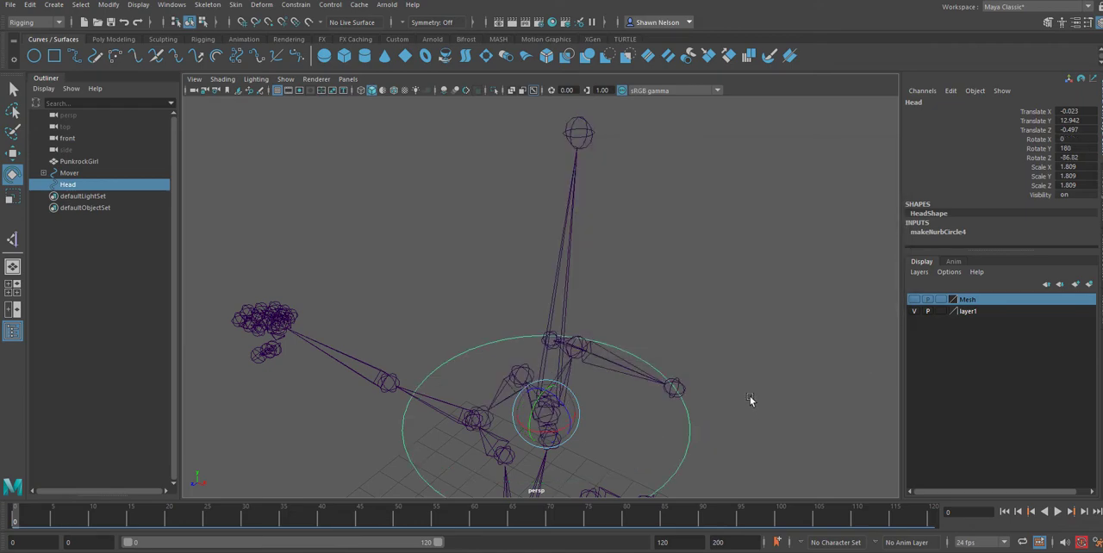
Show the Mesh layer, test how rotating the Head circle moves the head mesh, and undo the rotations.
{"action": "left_click", "coordinate": [914, 299]}
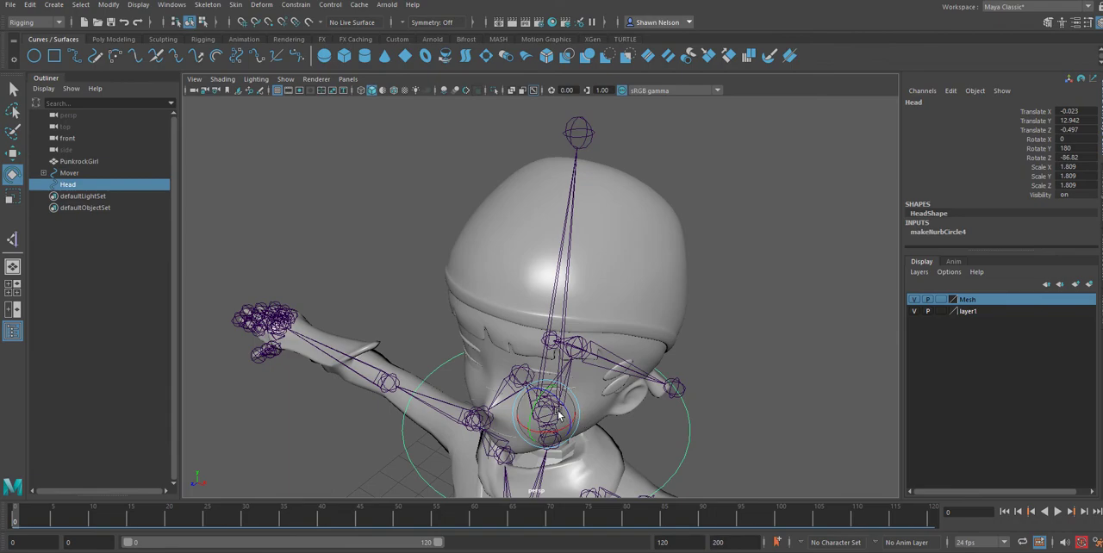
{"action": "left_click_drag", "start_coordinate": [562, 415], "coordinate": [535, 412]}
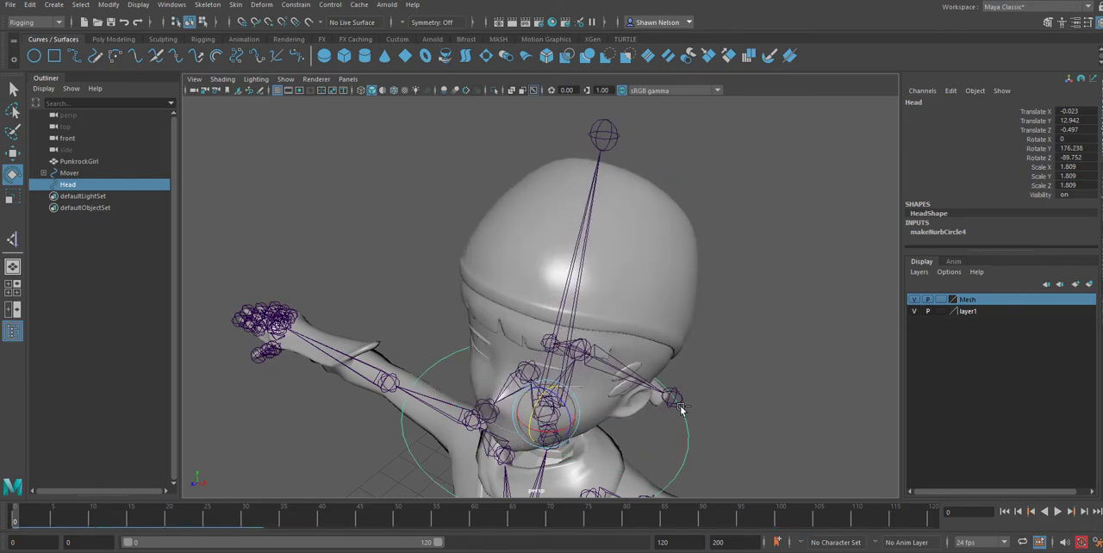
{"action": "key", "text": "ctrl+z"}
{"action": "left_click_drag", "start_coordinate": [729, 446], "coordinate": [640, 372], "text": "alt"}
{"action": "key", "text": "ctrl+z"}
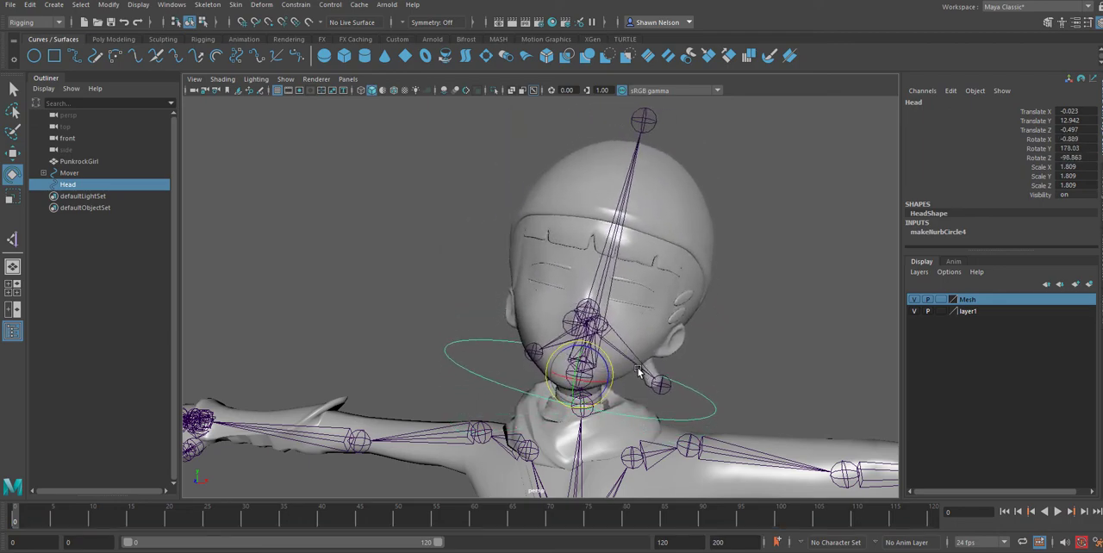
{"action": "key", "text": "ctrl+z"}
{"action": "left_click", "coordinate": [768, 355]}
{"action": "key", "text": "ctrl+z"}
{"action": "key", "text": "ctrl+z"}
{"action": "key", "text": "ctrl+z"}
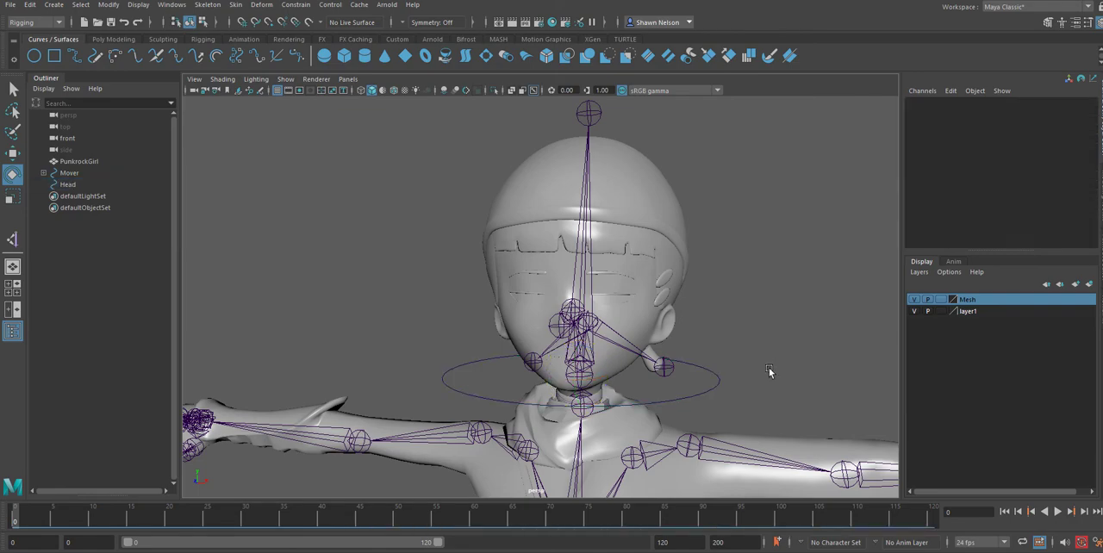
Test rotating the Hip circle to see whether the Head circle follows, and undo the rotation.
{"action": "right_click_drag", "start_coordinate": [769, 367], "coordinate": [738, 259], "text": "alt"}
{"action": "left_click_drag", "start_coordinate": [737, 259], "coordinate": [550, 275], "text": "alt"}
{"action": "left_click", "coordinate": [552, 262]}
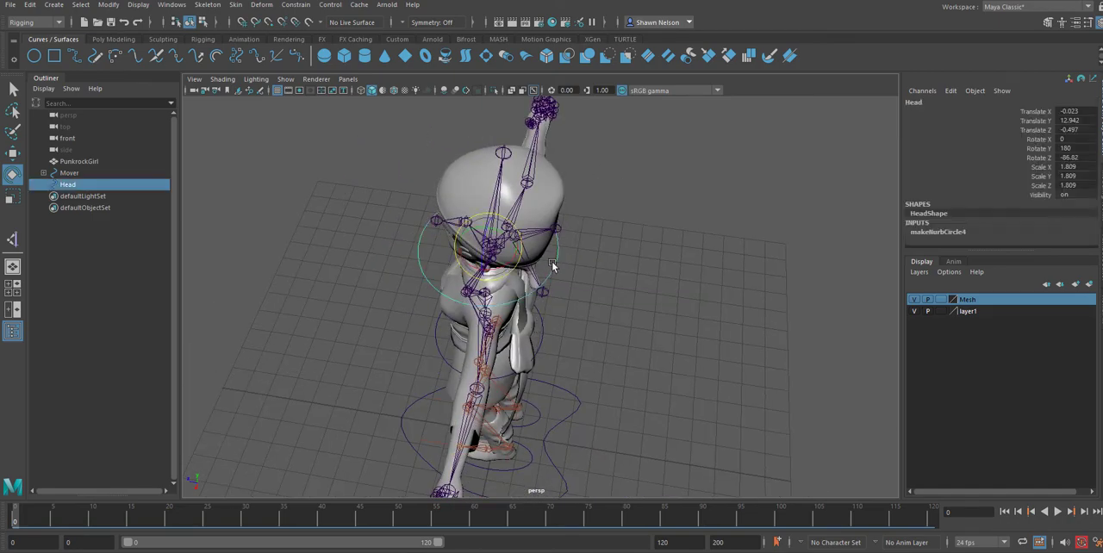
{"action": "left_click", "coordinate": [442, 356]}
{"action": "left_click_drag", "start_coordinate": [497, 322], "coordinate": [507, 332]}
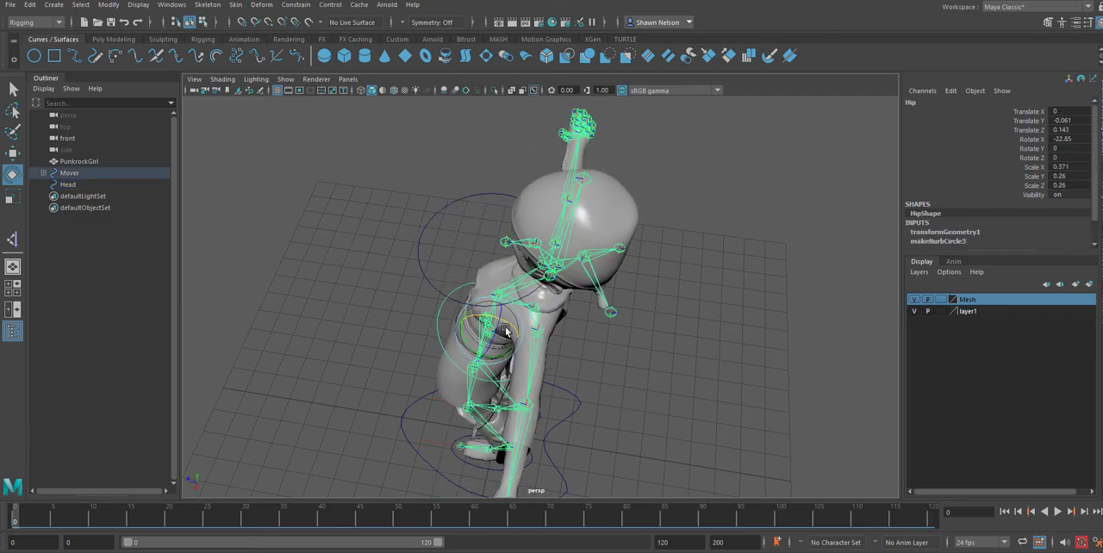
{"action": "key", "text": "ctrl+z"}
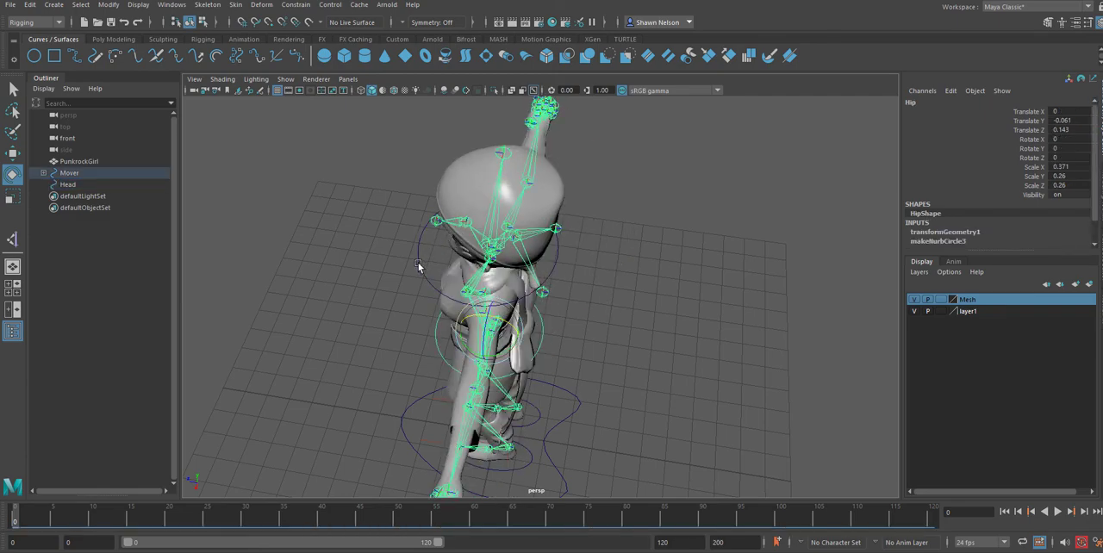
{"action": "left_click", "coordinate": [575, 310]}
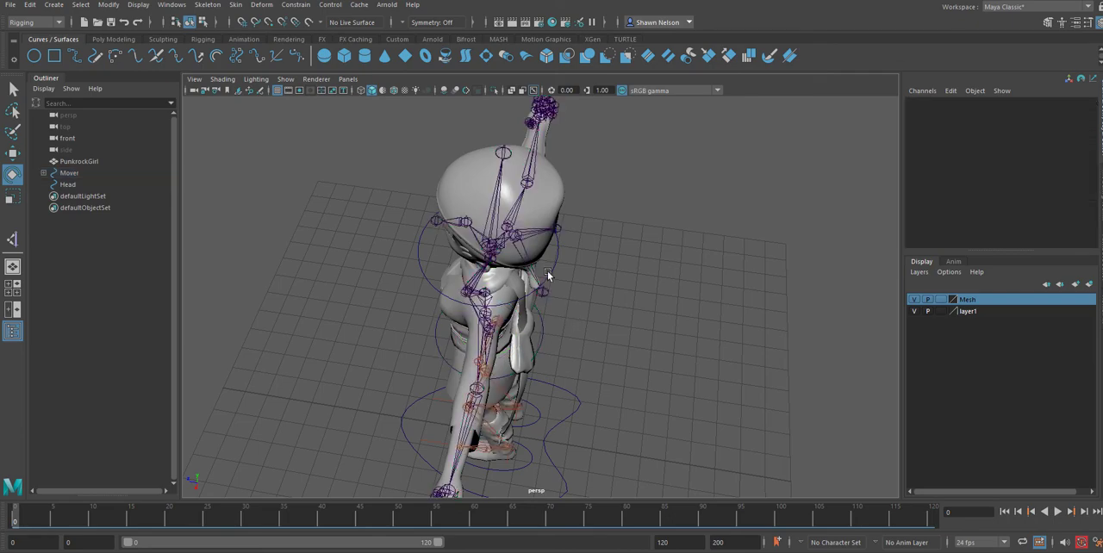
{"action": "left_click", "coordinate": [553, 256]}
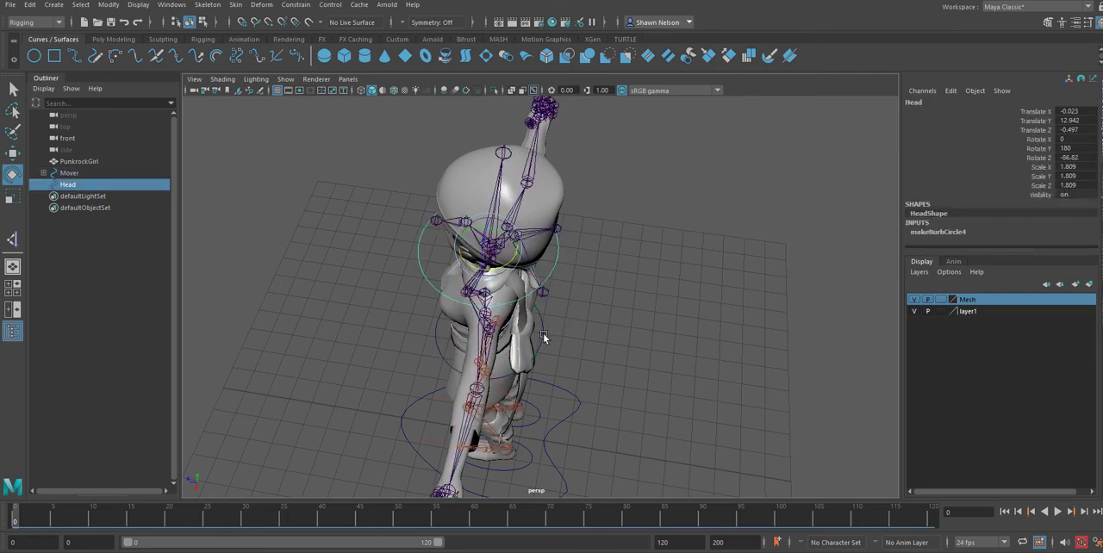
Create a NURBS circle, raise it to about 10.311 in Y at the chest, and scale it to about 1.709.
{"action": "left_click_drag", "start_coordinate": [596, 338], "coordinate": [510, 462], "text": "alt"}
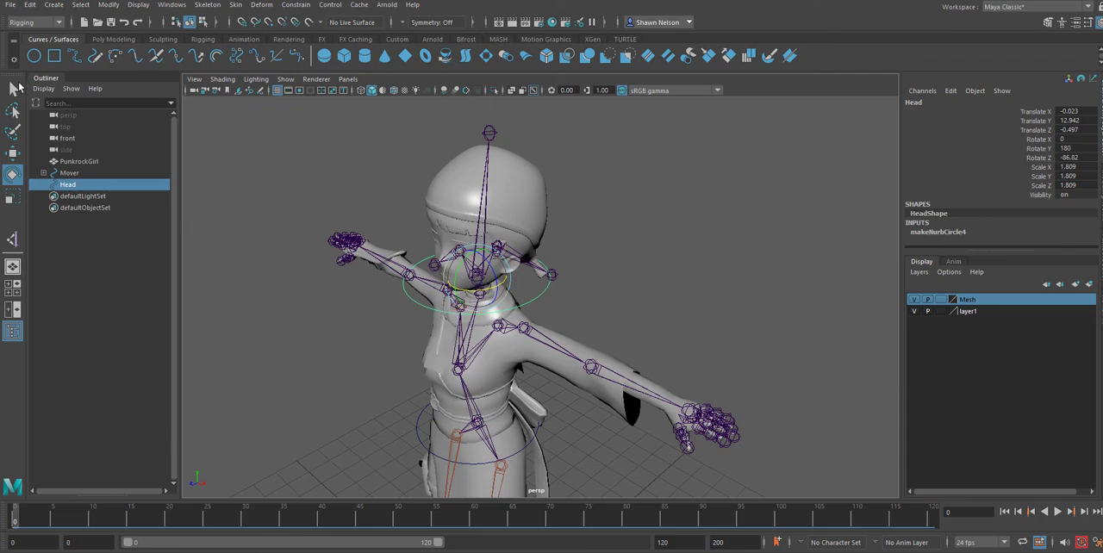
{"action": "left_click", "coordinate": [33, 56]}
{"action": "scroll", "coordinate": [246, 255], "scroll_direction": "down", "scroll_amount": 5}
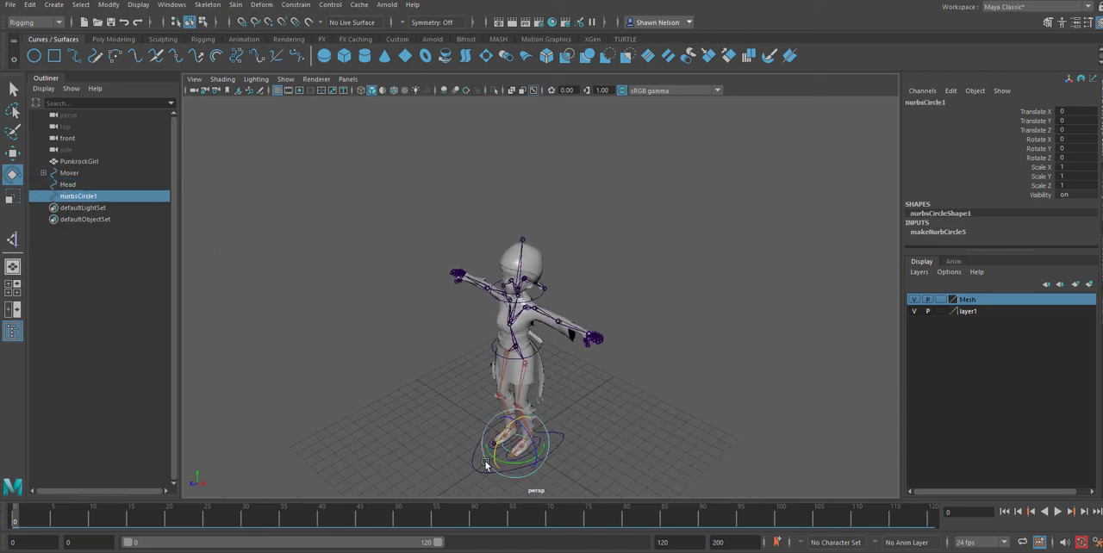
{"action": "key", "text": "w"}
{"action": "left_click_drag", "start_coordinate": [515, 415], "coordinate": [528, 326]}
{"action": "key", "text": "r"}
{"action": "scroll", "coordinate": [565, 431], "scroll_direction": "up", "scroll_amount": 8}
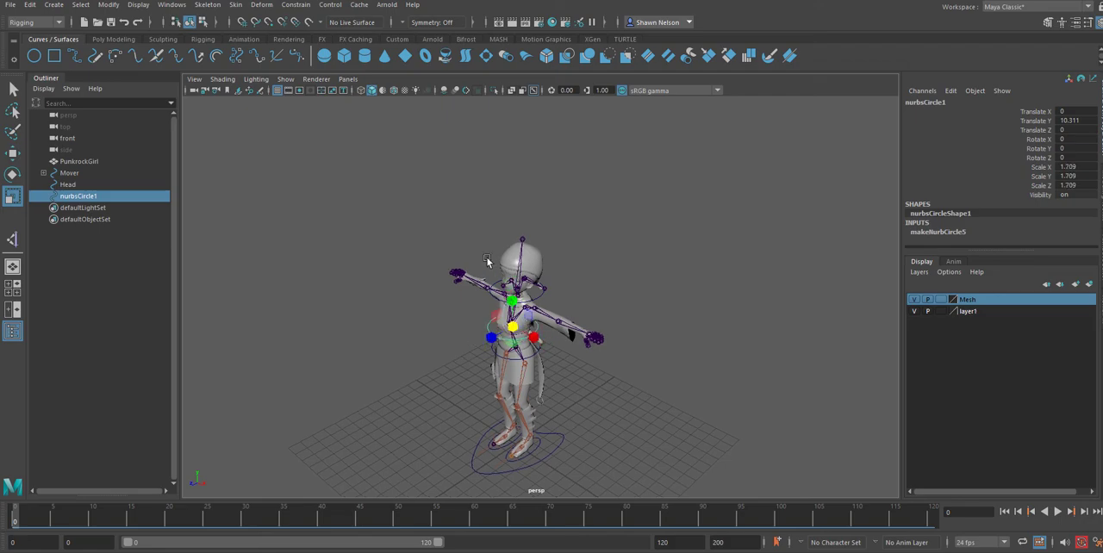
{"action": "left_click_drag", "start_coordinate": [566, 431], "coordinate": [448, 302], "text": "alt"}
{"action": "right_click_drag", "start_coordinate": [449, 302], "coordinate": [557, 416], "text": "alt"}
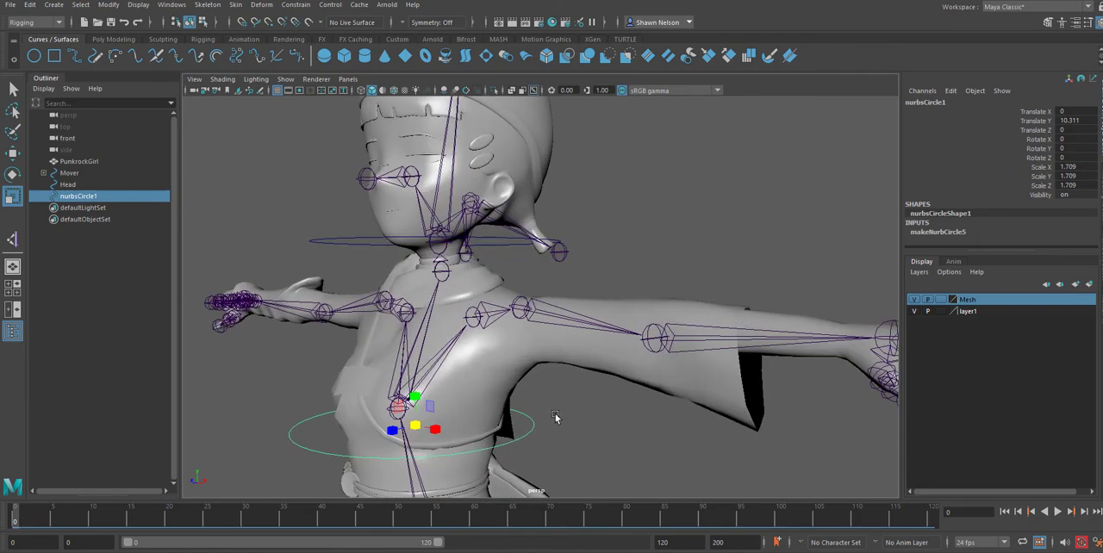
{"action": "middle_click_drag", "start_coordinate": [502, 382], "coordinate": [574, 356], "text": "alt"}
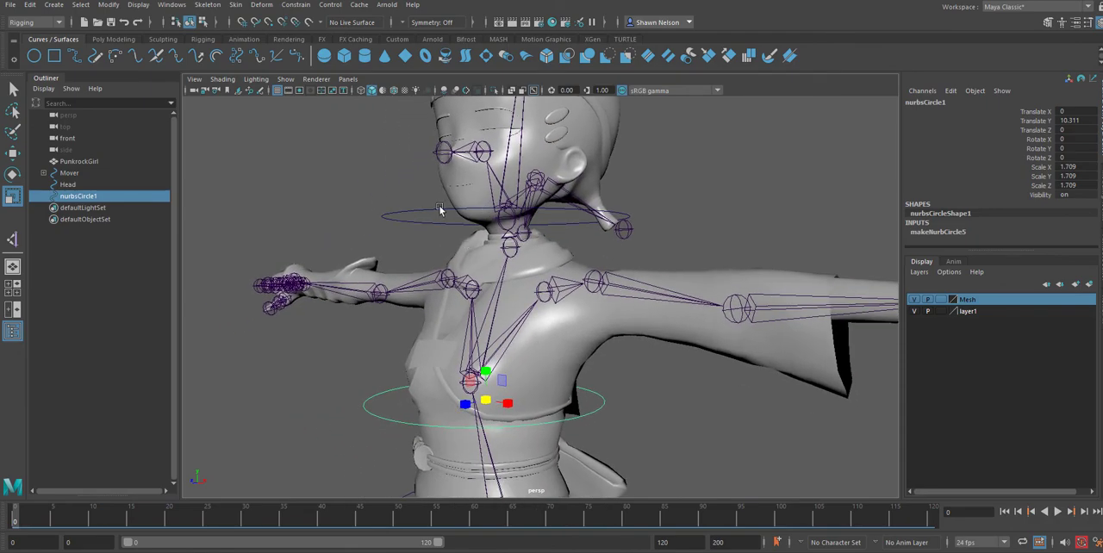
Compare the chest circle with the Head circle and delete the chest circle.
{"action": "left_click", "coordinate": [420, 220]}
{"action": "left_click", "coordinate": [376, 408]}
{"action": "right_click_drag", "start_coordinate": [379, 446], "coordinate": [425, 354], "text": "alt"}
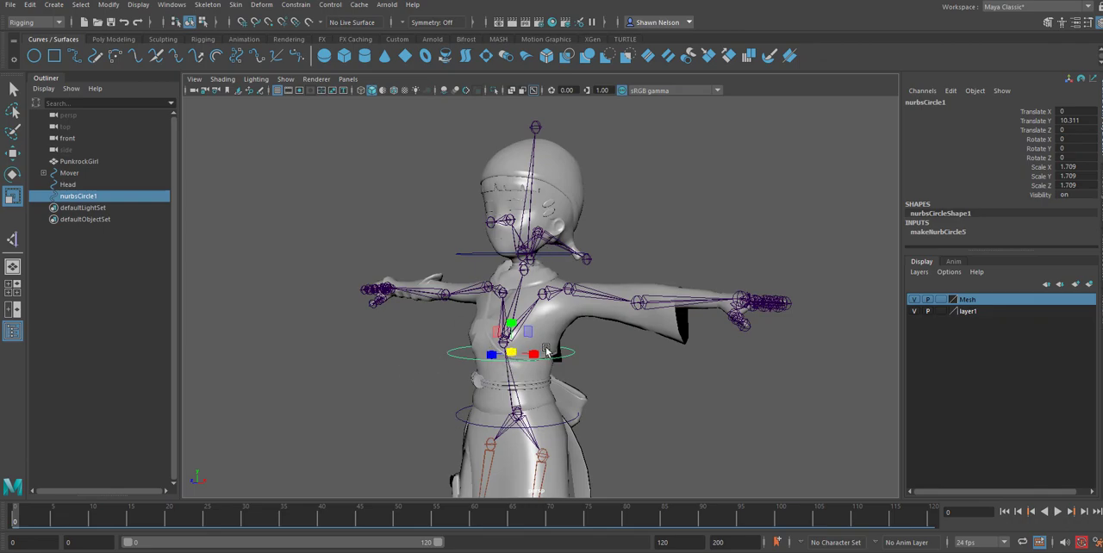
{"action": "right_click_drag", "start_coordinate": [601, 337], "coordinate": [626, 401], "text": "alt"}
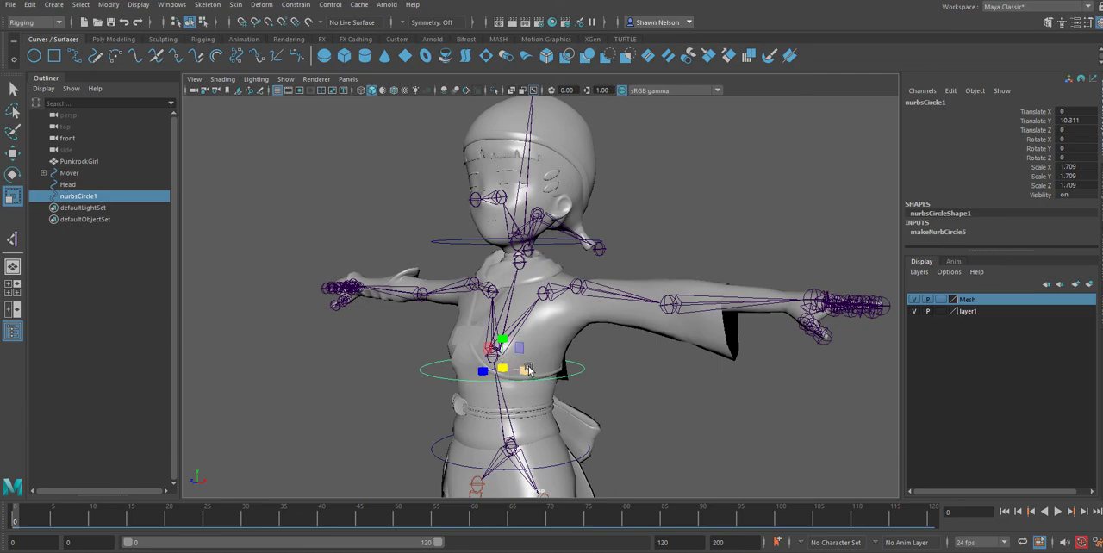
{"action": "left_click", "coordinate": [501, 366]}
{"action": "key", "text": "Delete"}
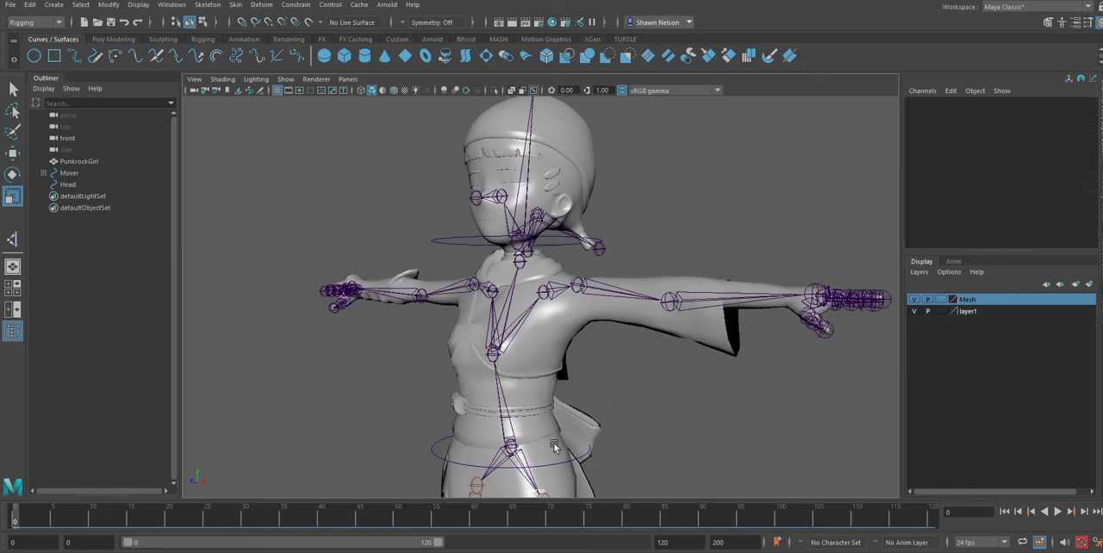
Check the rig around the torso and save the scene.
{"action": "left_click_drag", "start_coordinate": [554, 445], "coordinate": [503, 448], "text": "alt"}
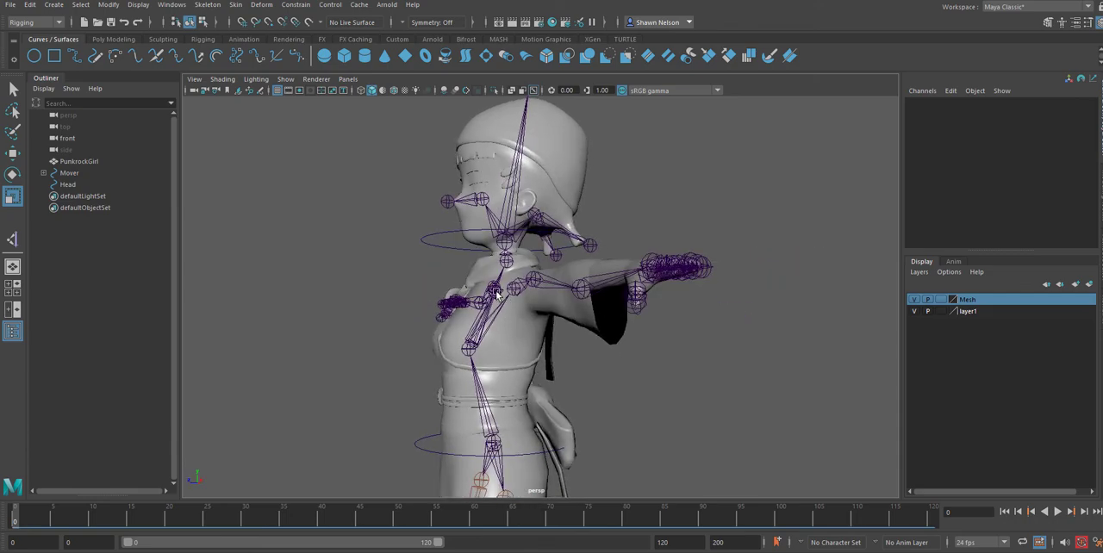
{"action": "left_click_drag", "start_coordinate": [493, 391], "coordinate": [517, 372], "text": "alt"}
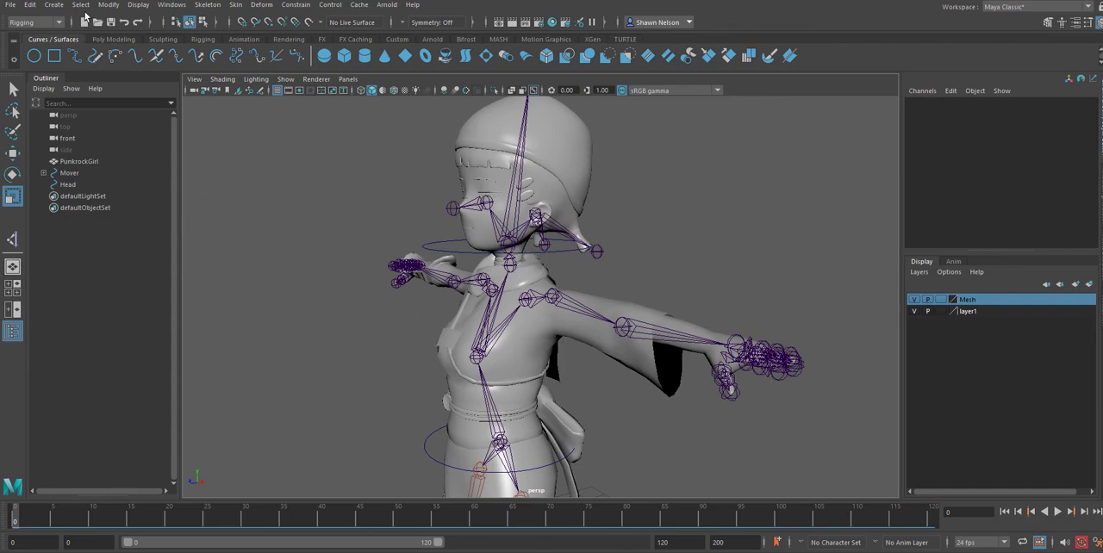
{"action": "left_click", "coordinate": [10, 4]}
{"action": "left_click", "coordinate": [34, 53]}
{"action": "left_click", "coordinate": [530, 301]}
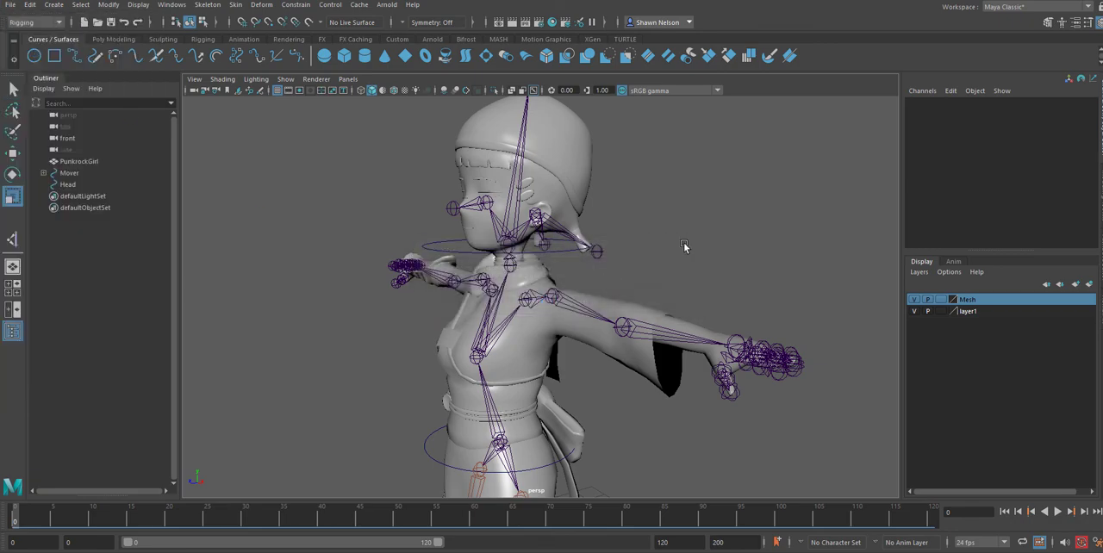